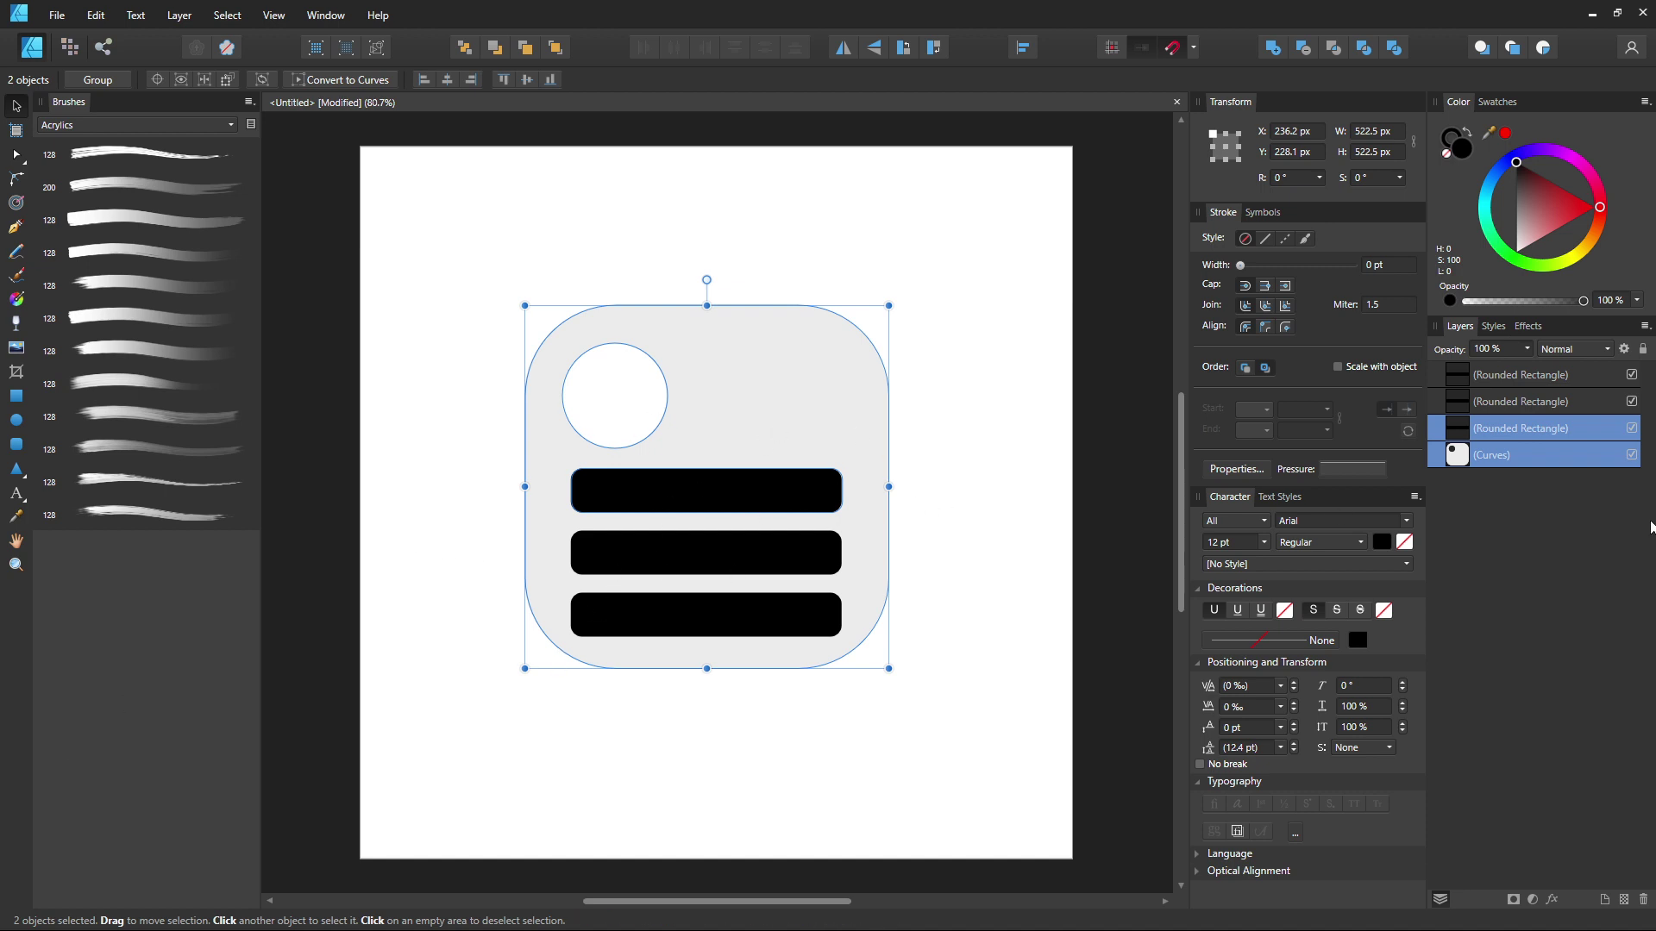
Step: Select all four logo shapes and subtract the three bars from the rounded square
click(1520, 376)
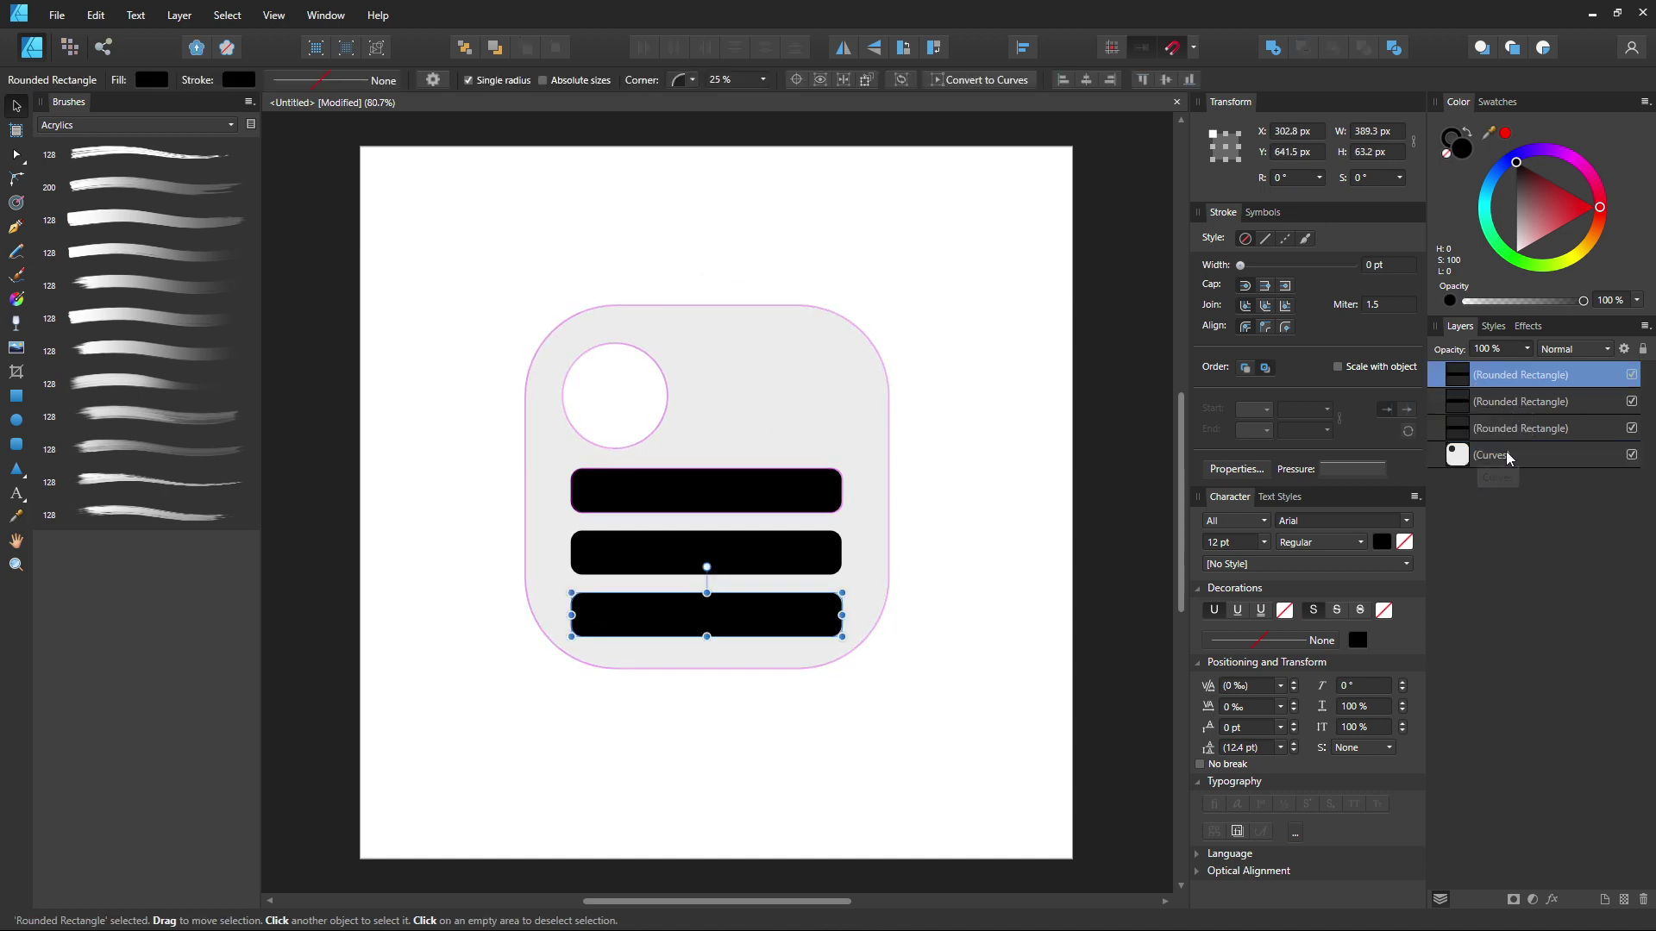
shift+click(1505, 452)
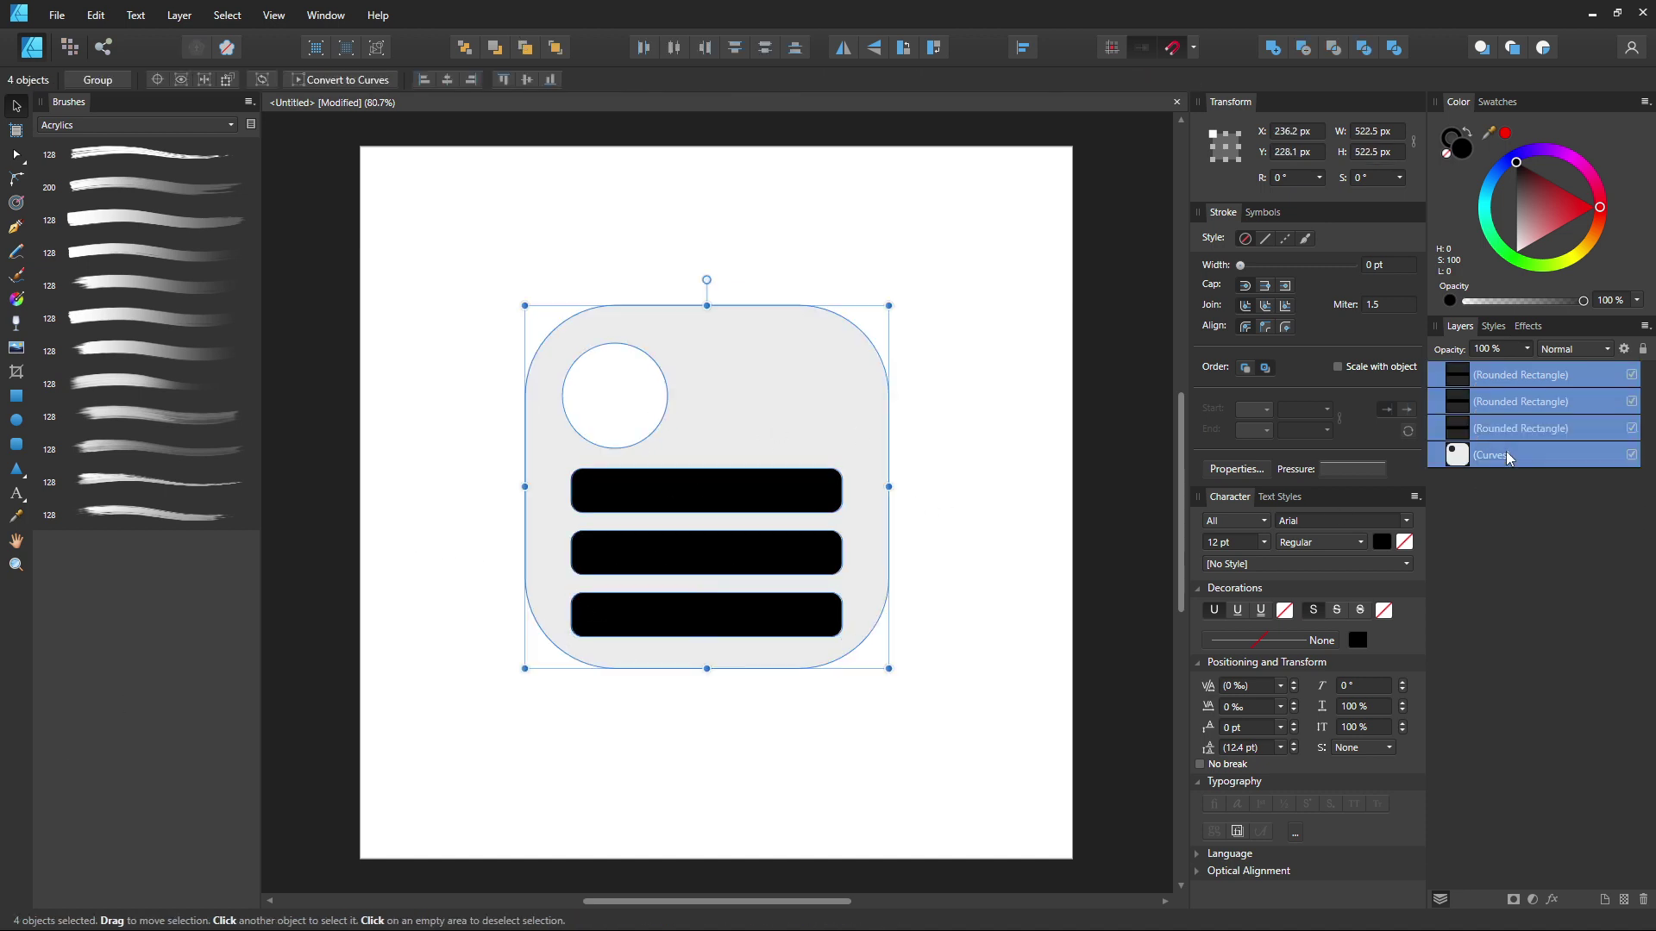
click(1303, 48)
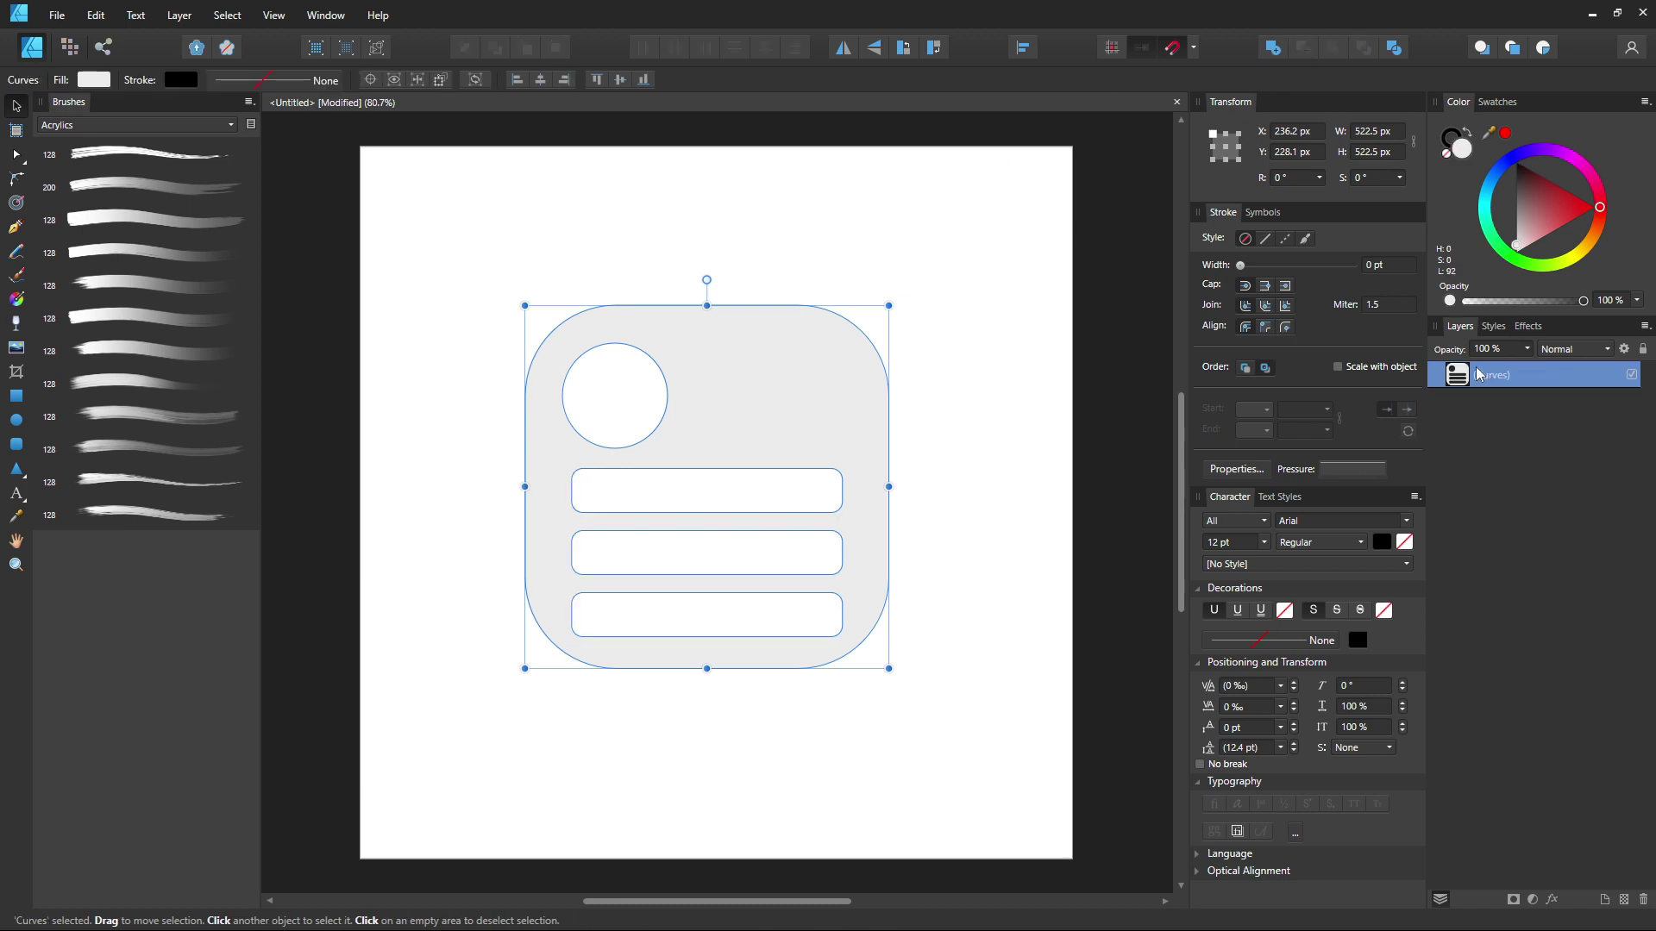
Step: Open and close the File menu without choosing anything, then switch to the crop tool
click(70, 21)
click(70, 22)
click(16, 375)
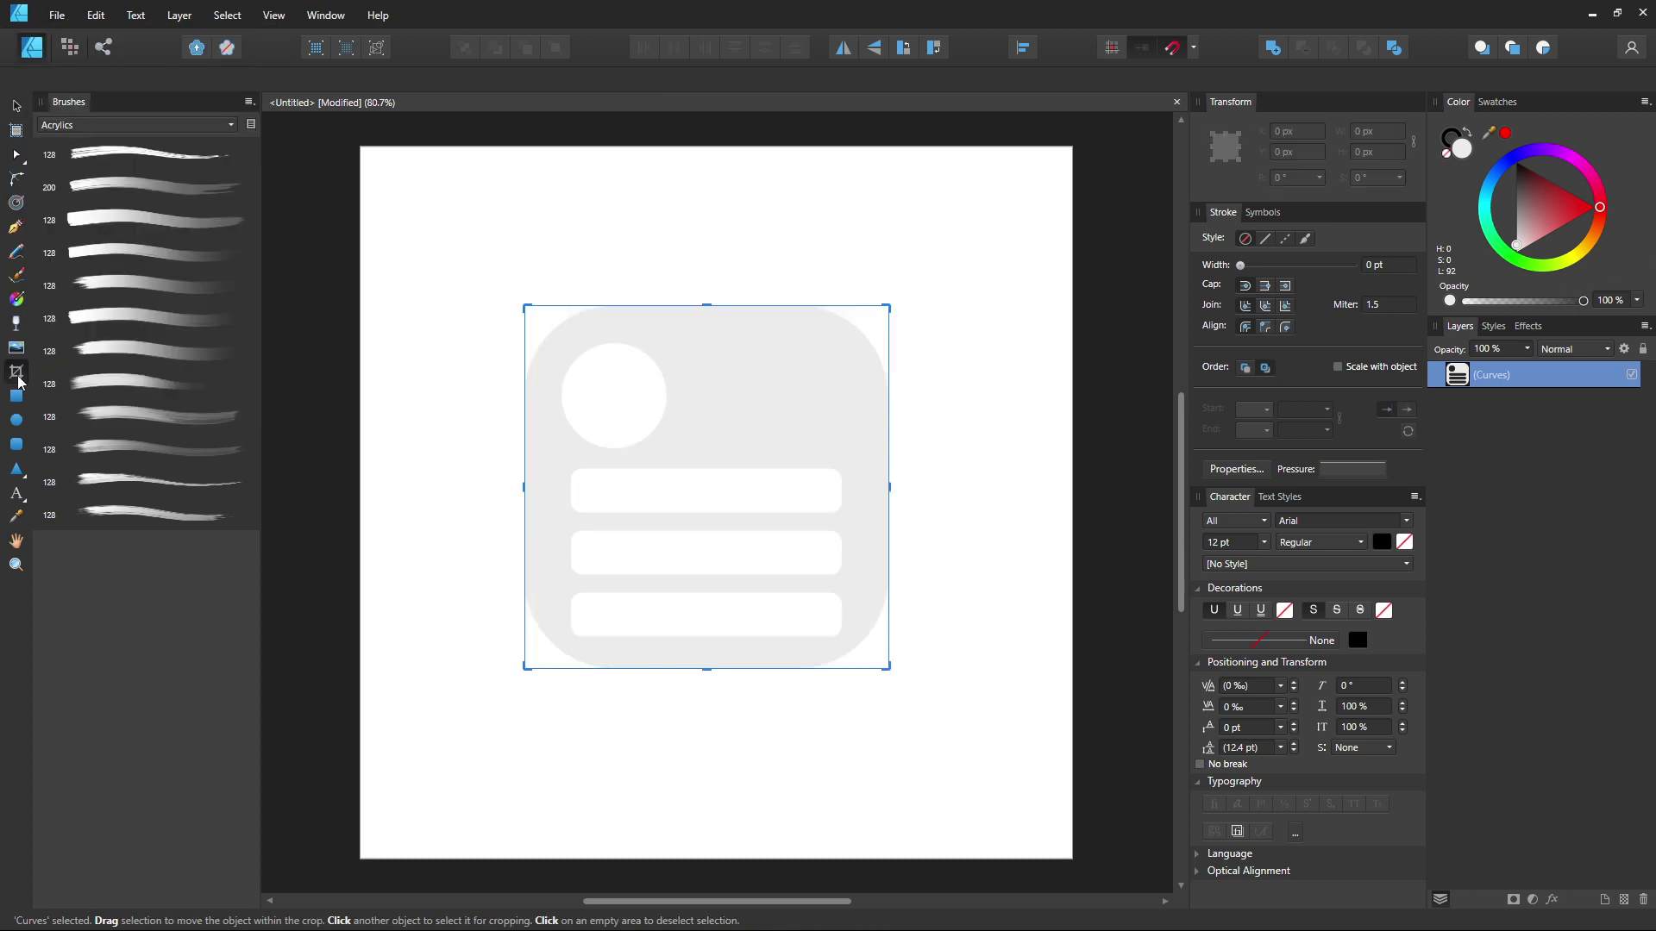
Step: Export the selection area as an SVG file named 'logo'
click(54, 17)
click(134, 318)
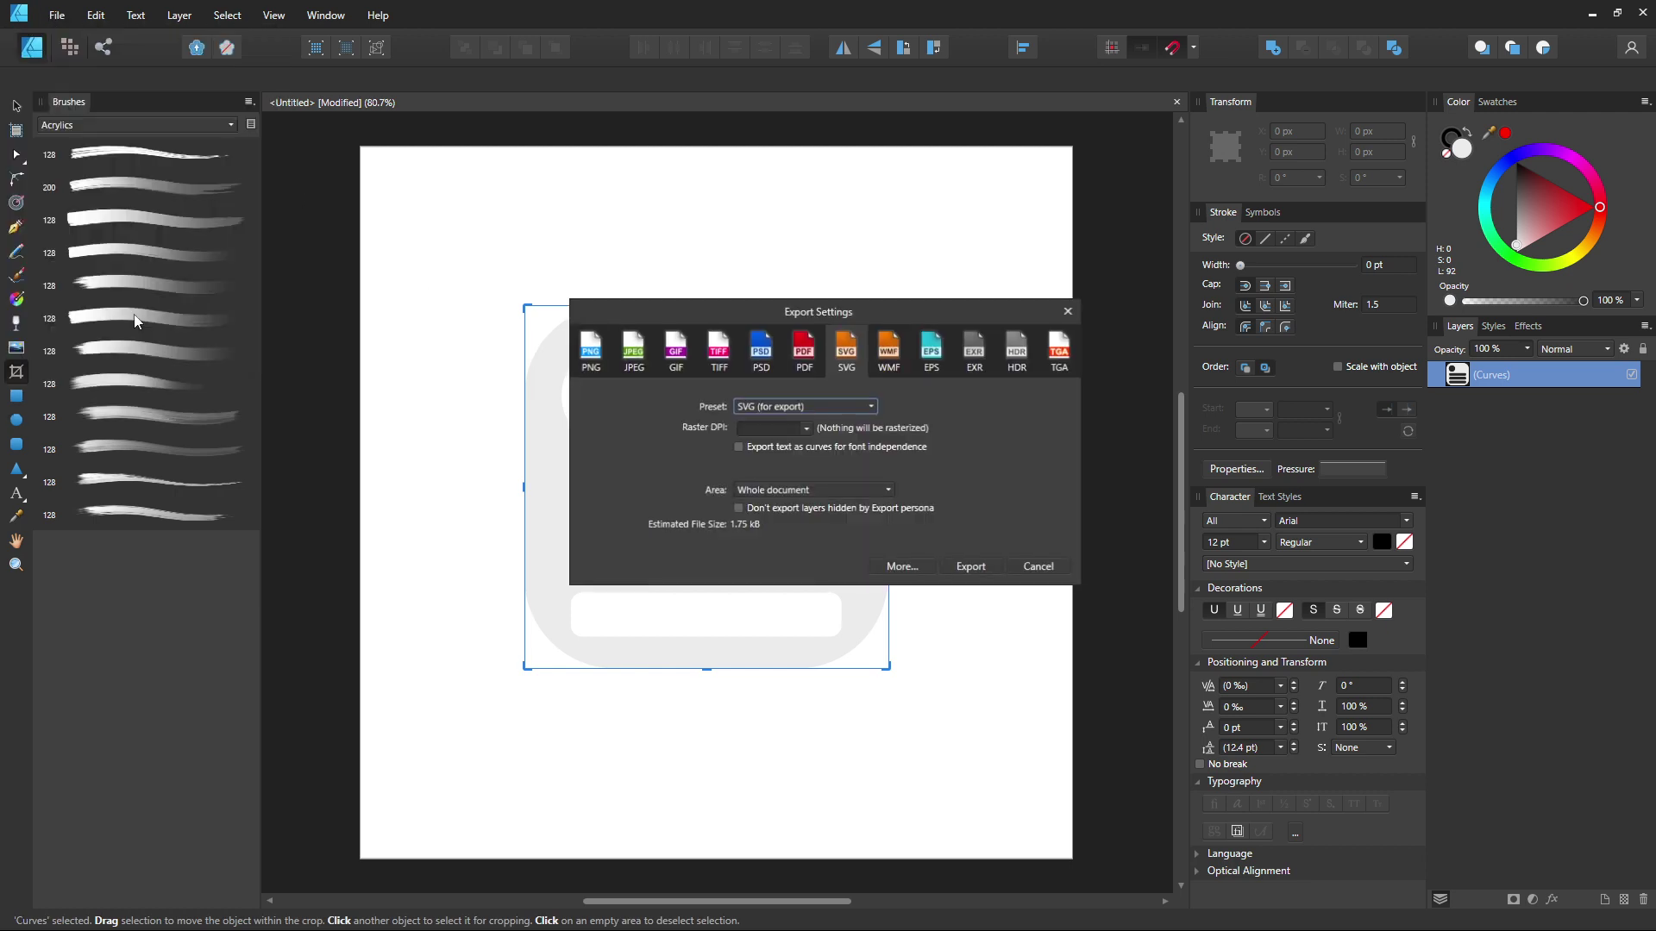
click(790, 491)
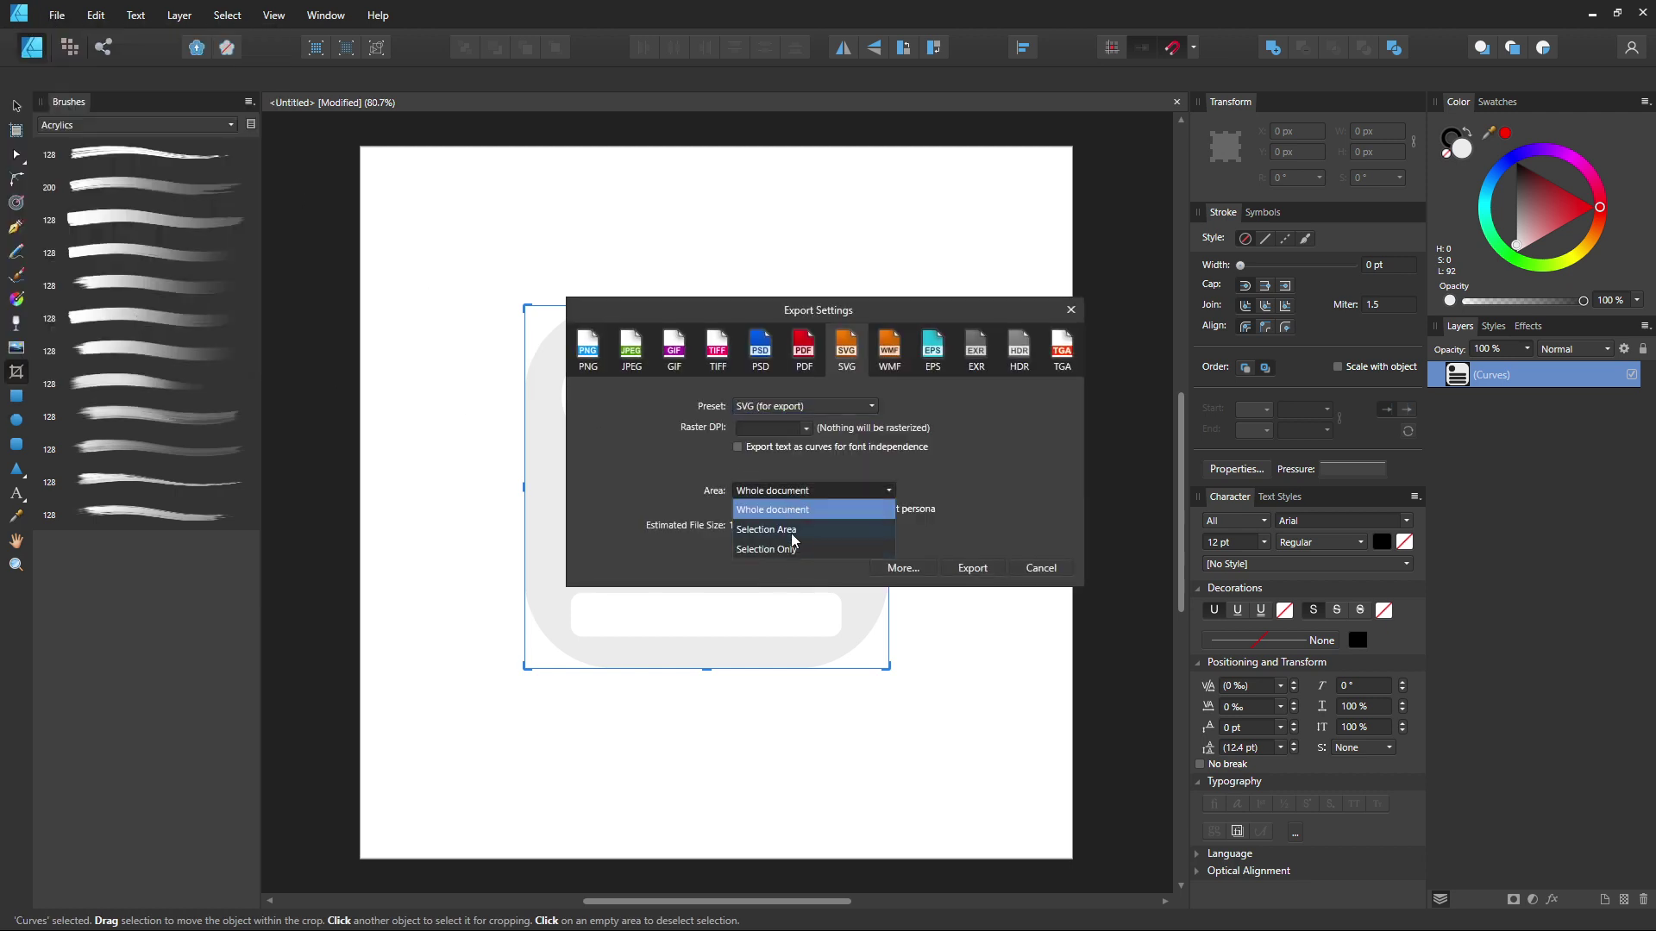
click(791, 533)
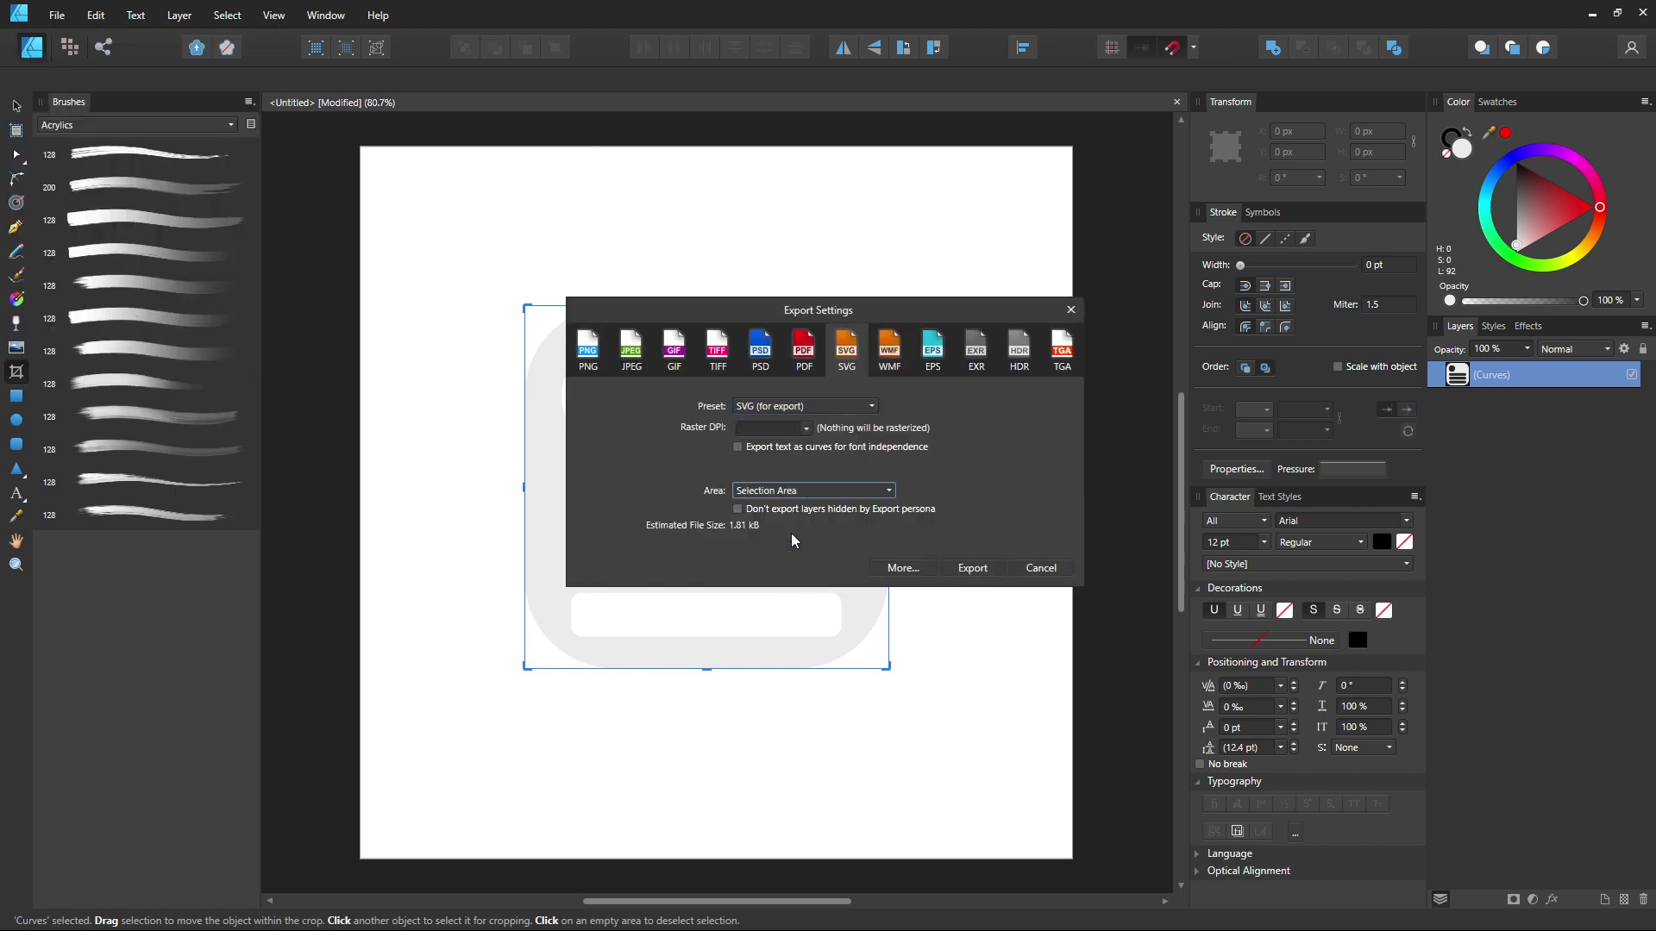
click(971, 568)
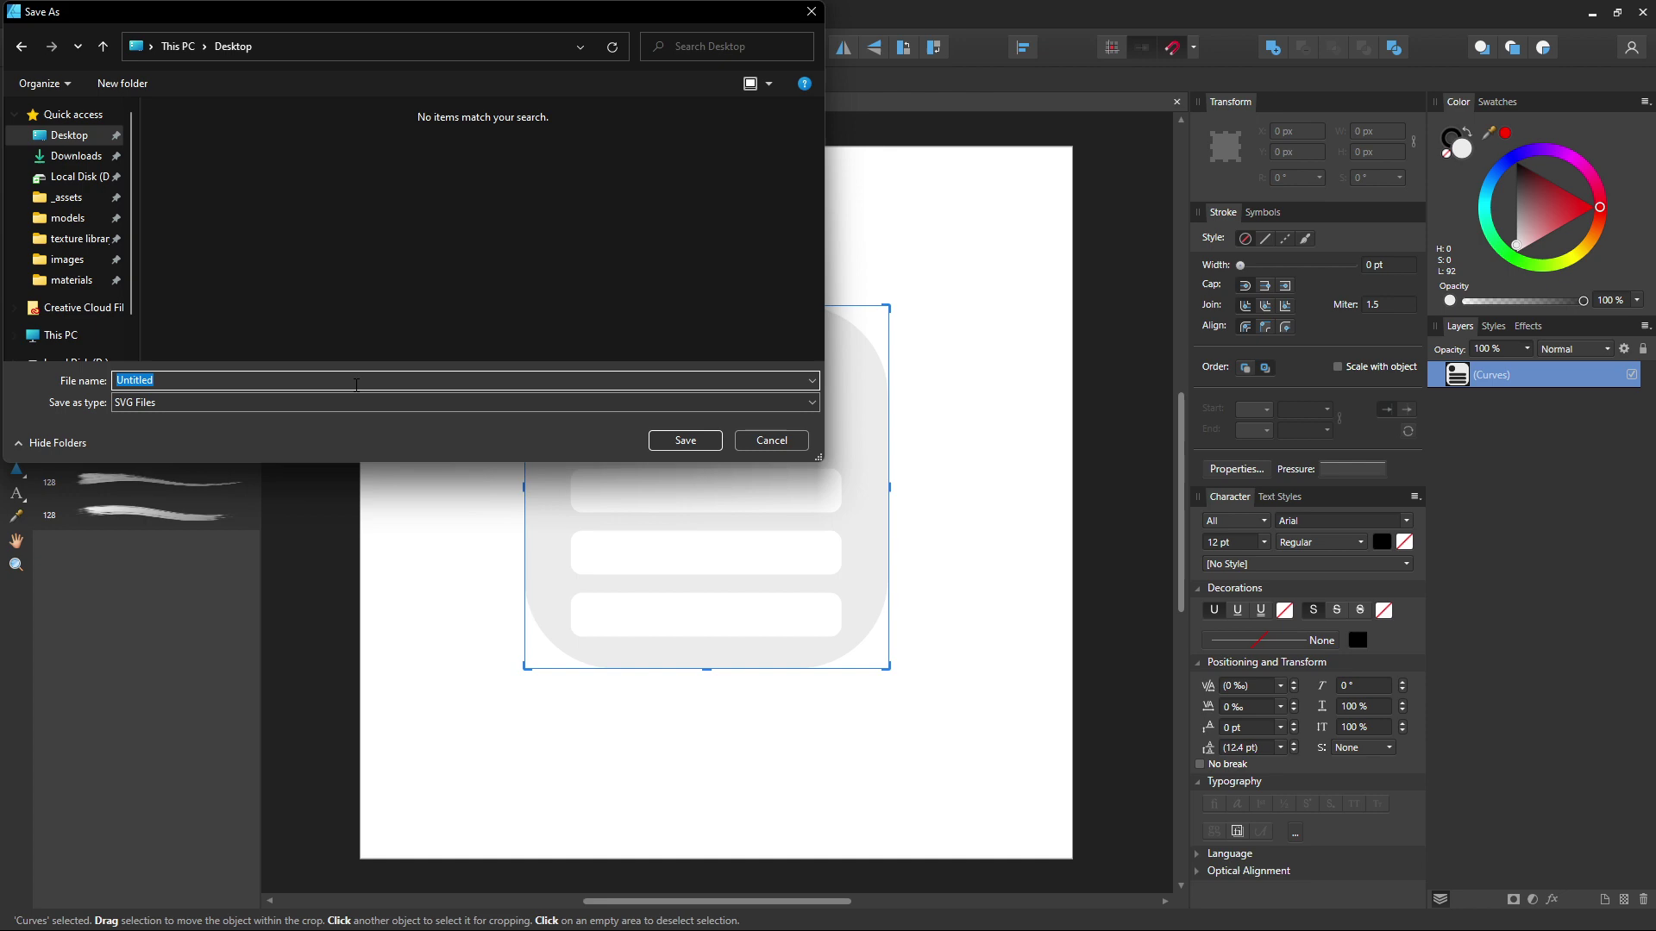
text(logo)
key(Return)
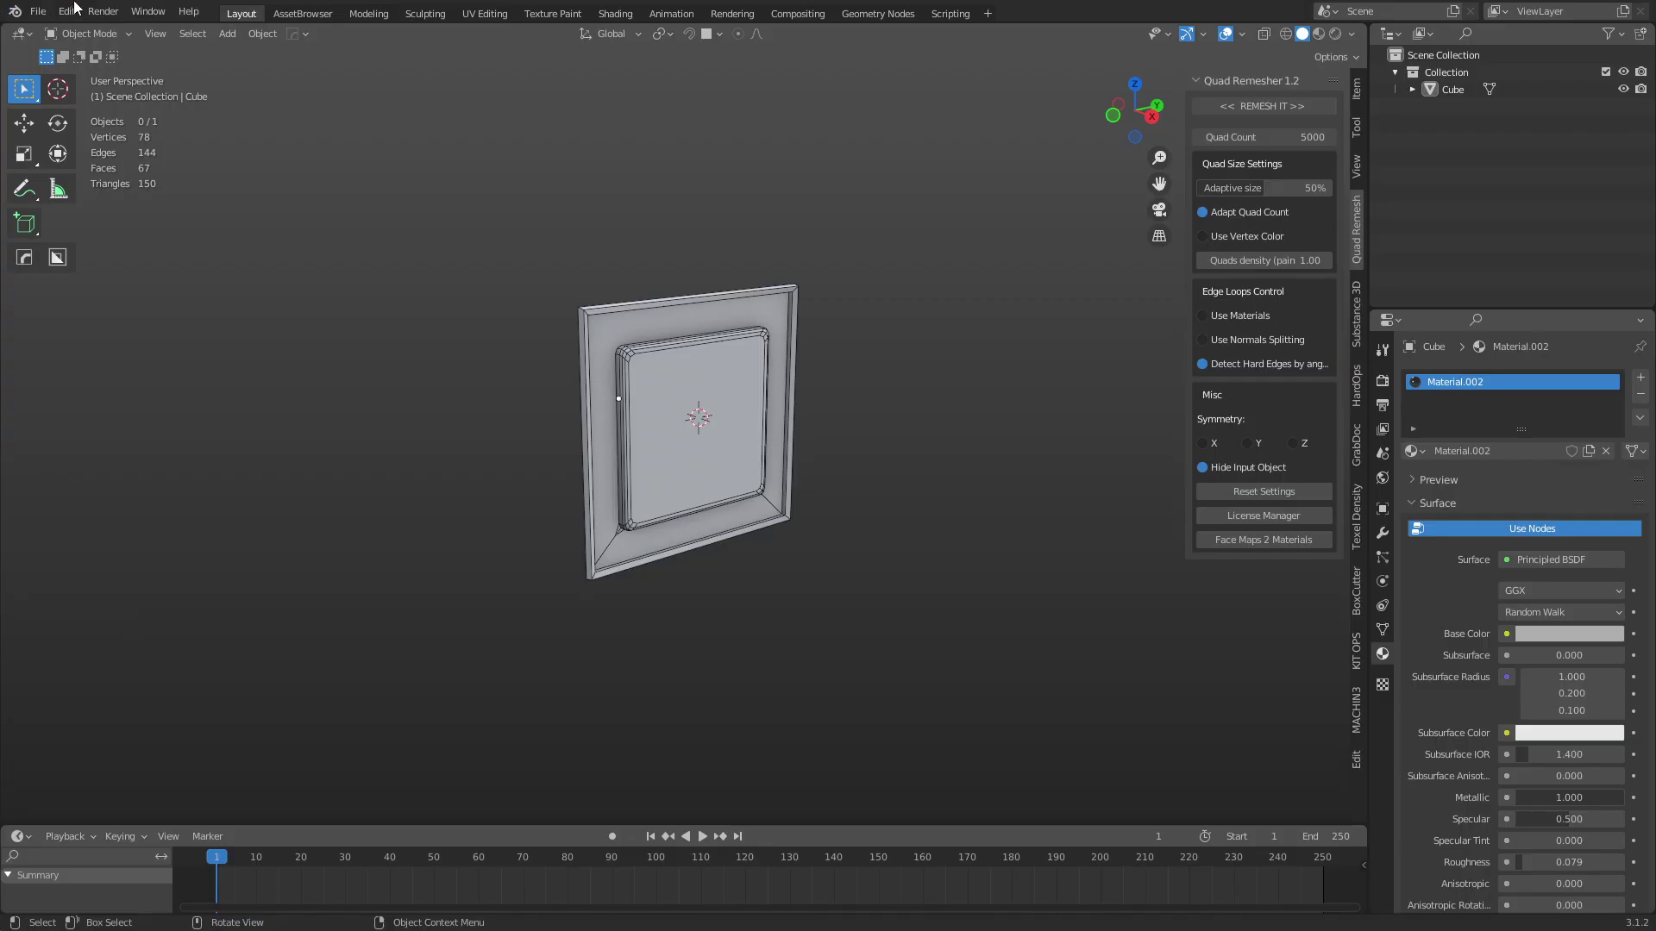
Step: Import logo.svg from the Desktop as a Scalable Vector Graphics curve
click(37, 11)
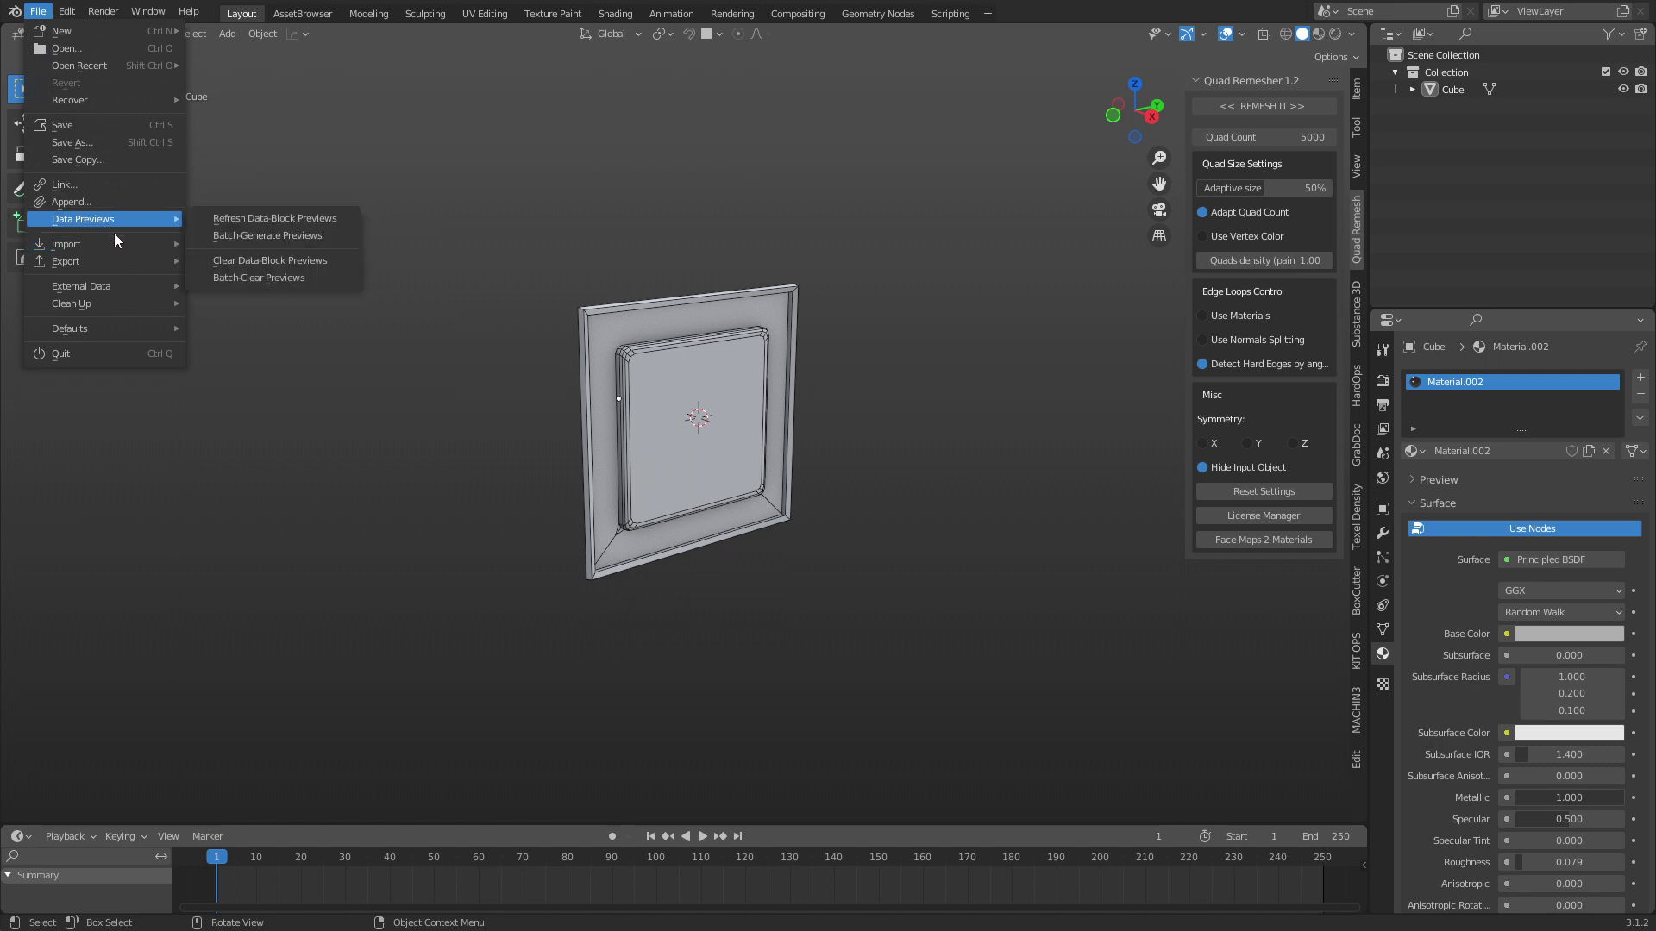
mouse_move(114, 235)
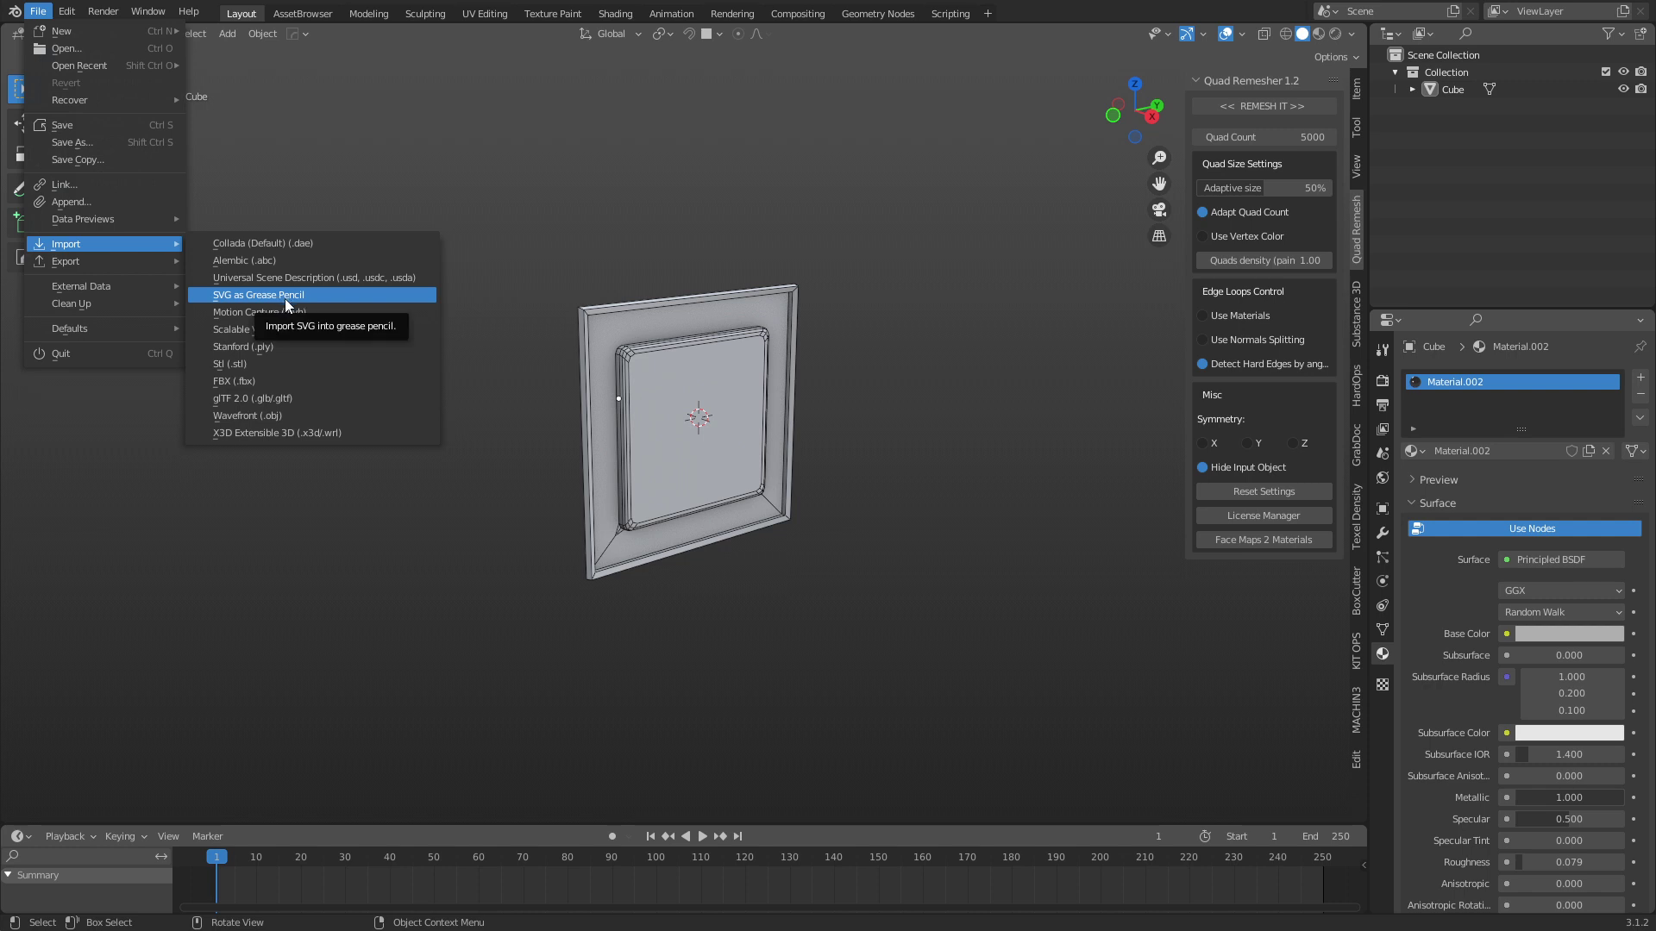
click(293, 325)
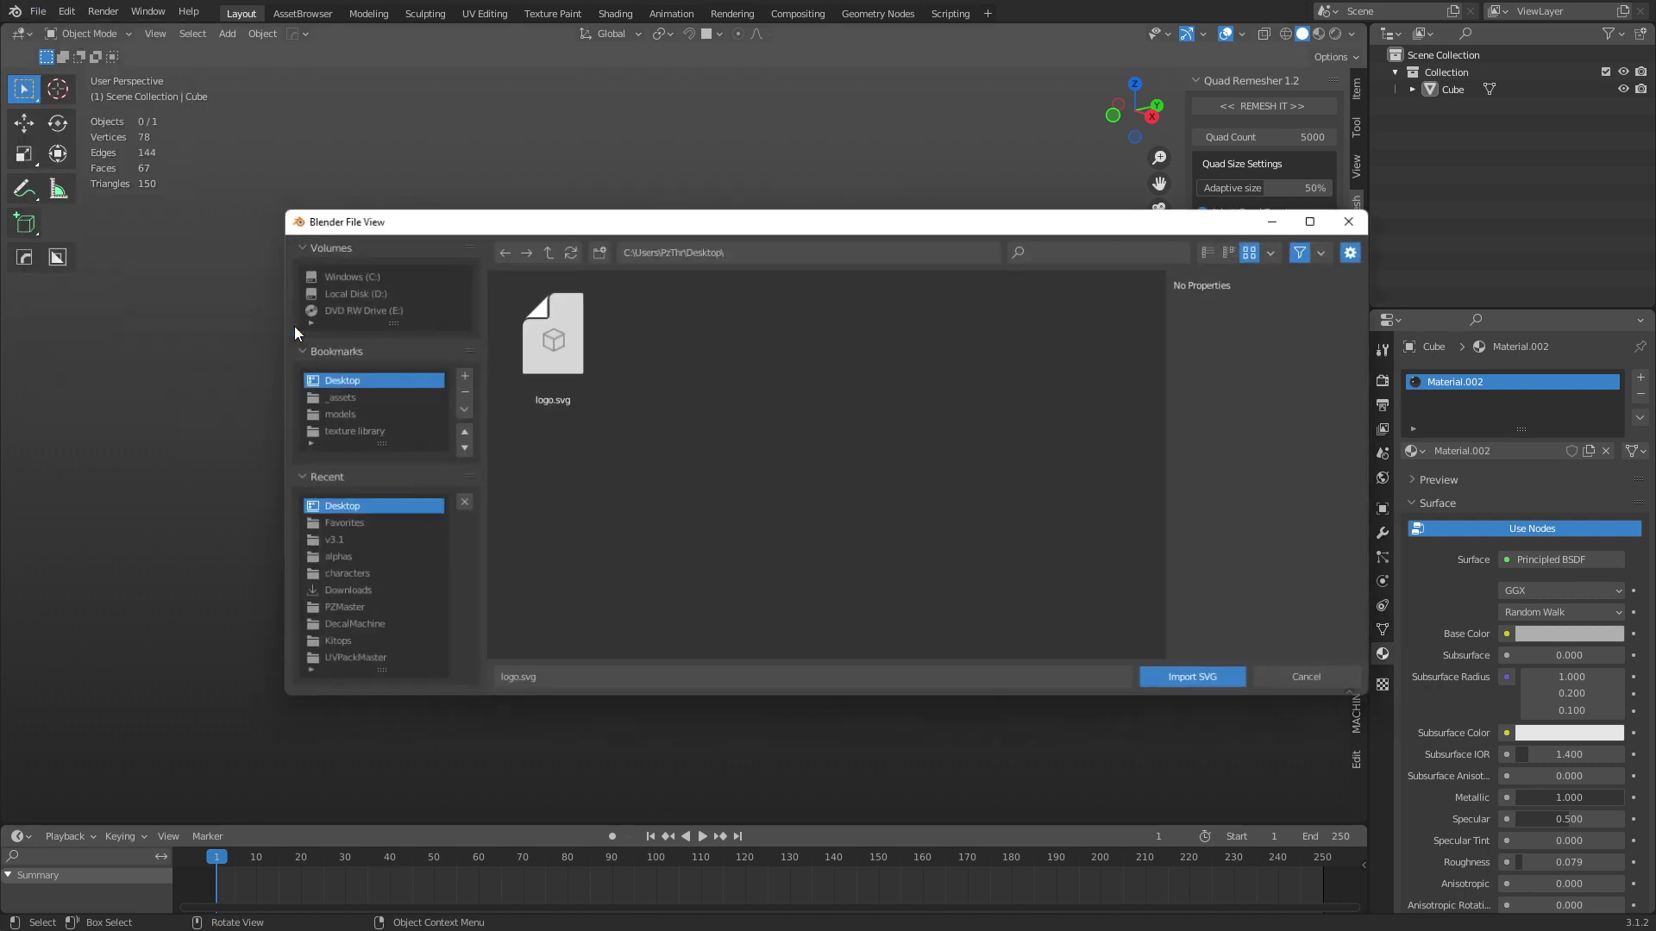
click(546, 380)
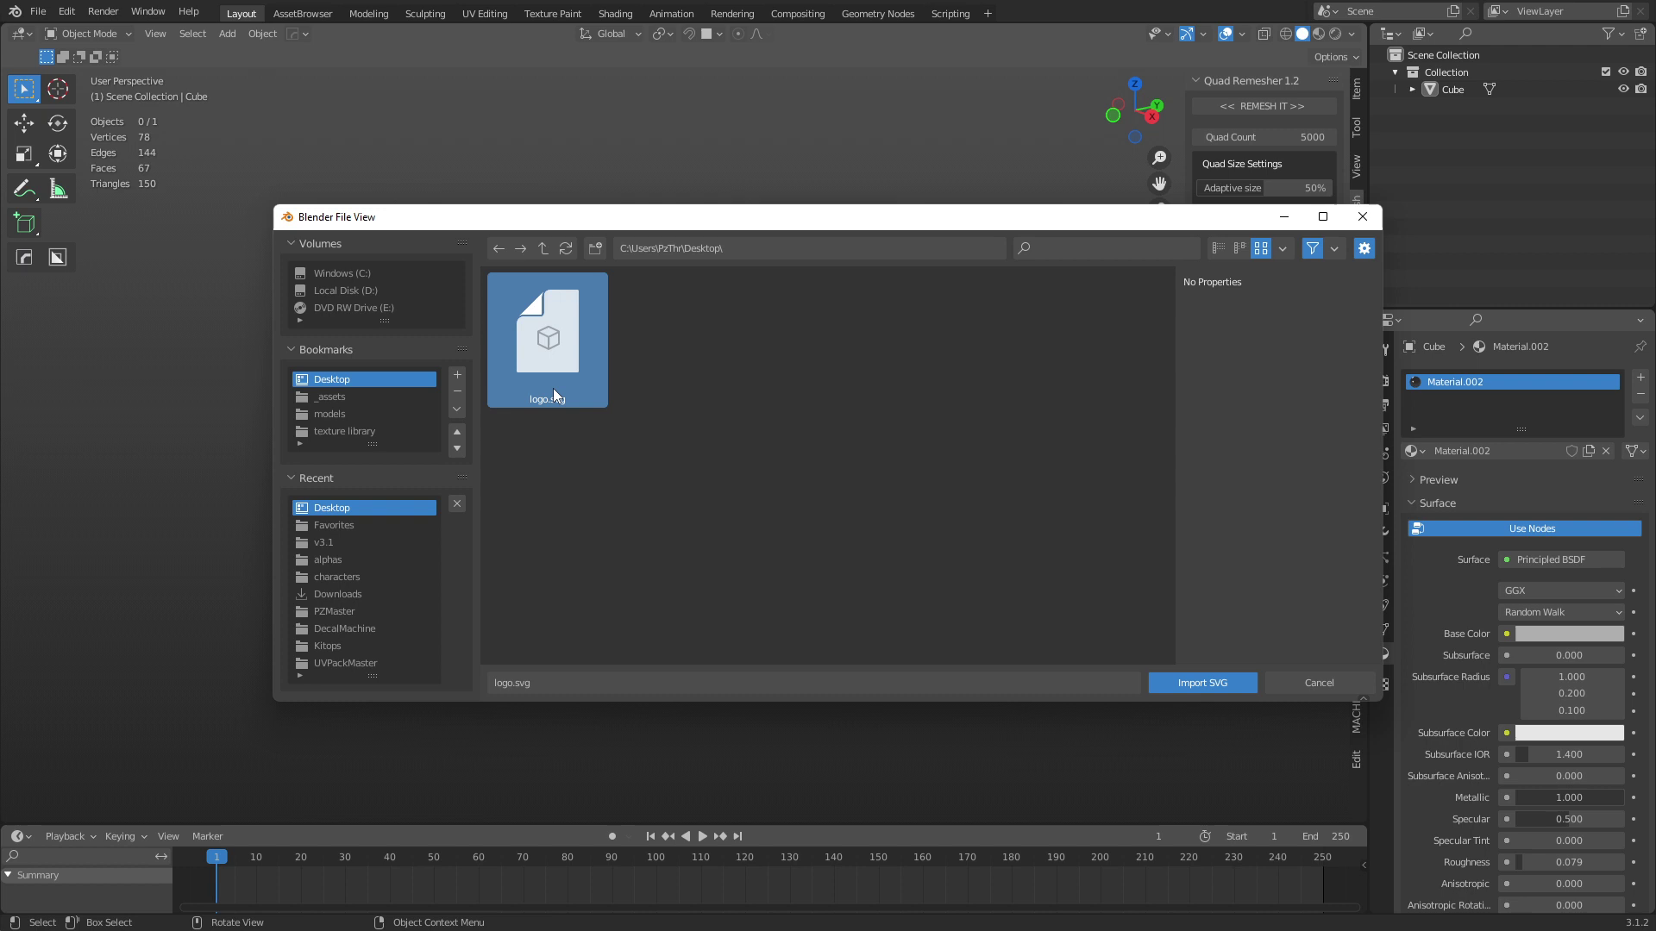
double_click(563, 385)
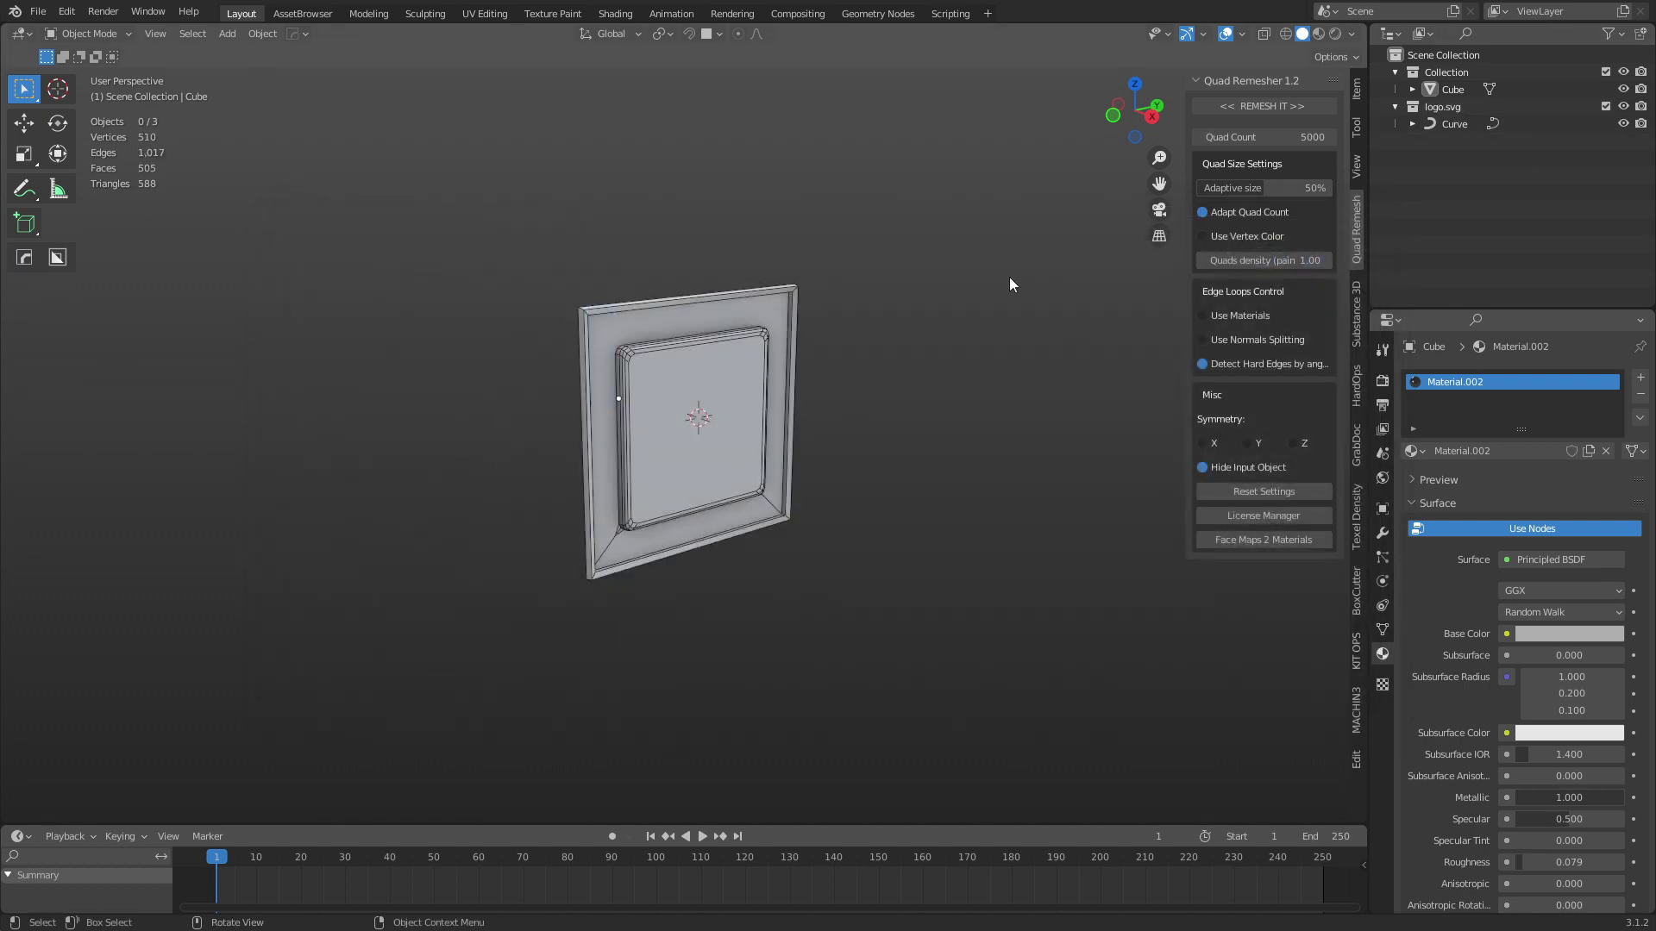
Step: Select the small imported logo curve and scale it up to about 6.094
middle_drag(528, 404, 607, 430)
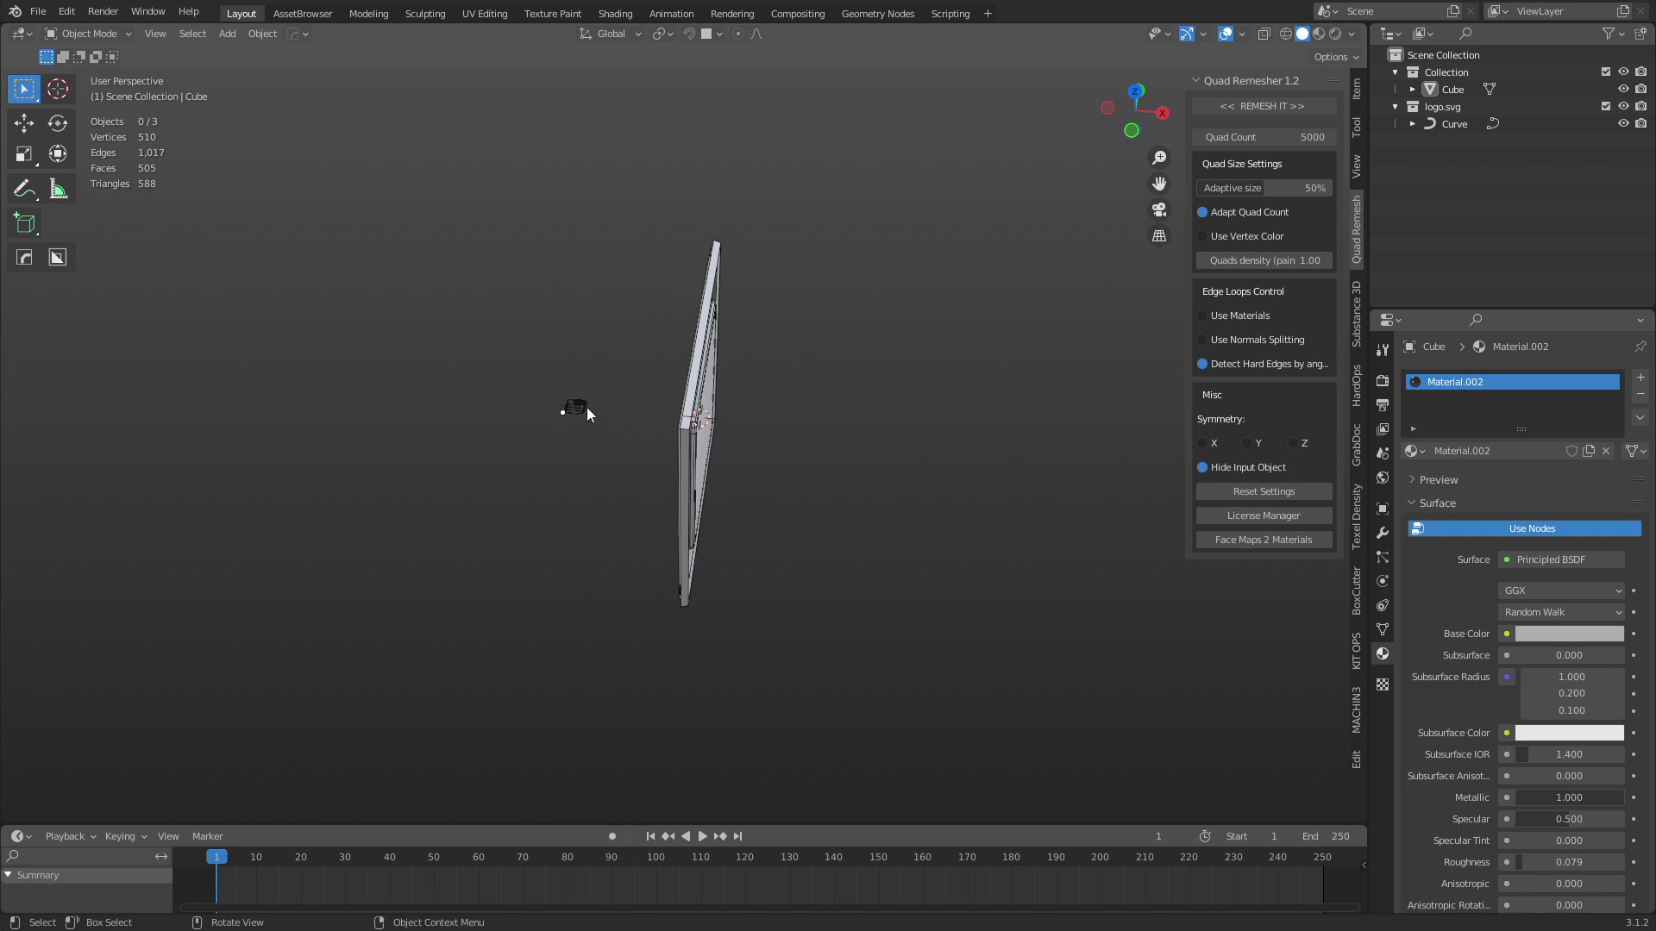
click(576, 409)
key(s)
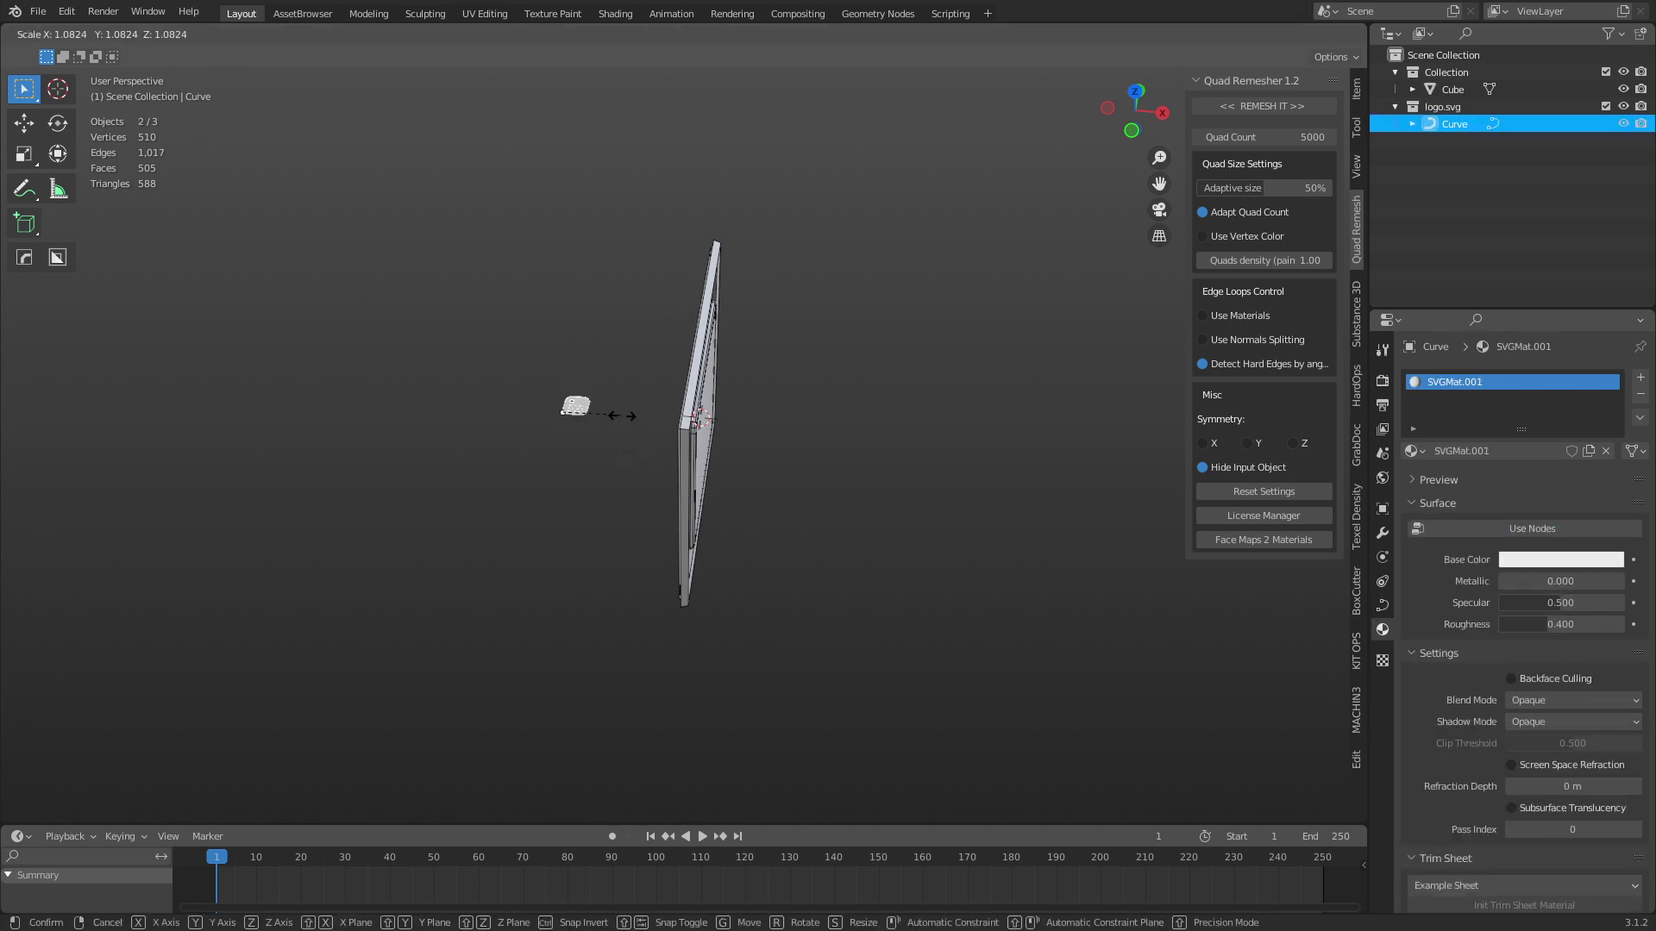
click(602, 411)
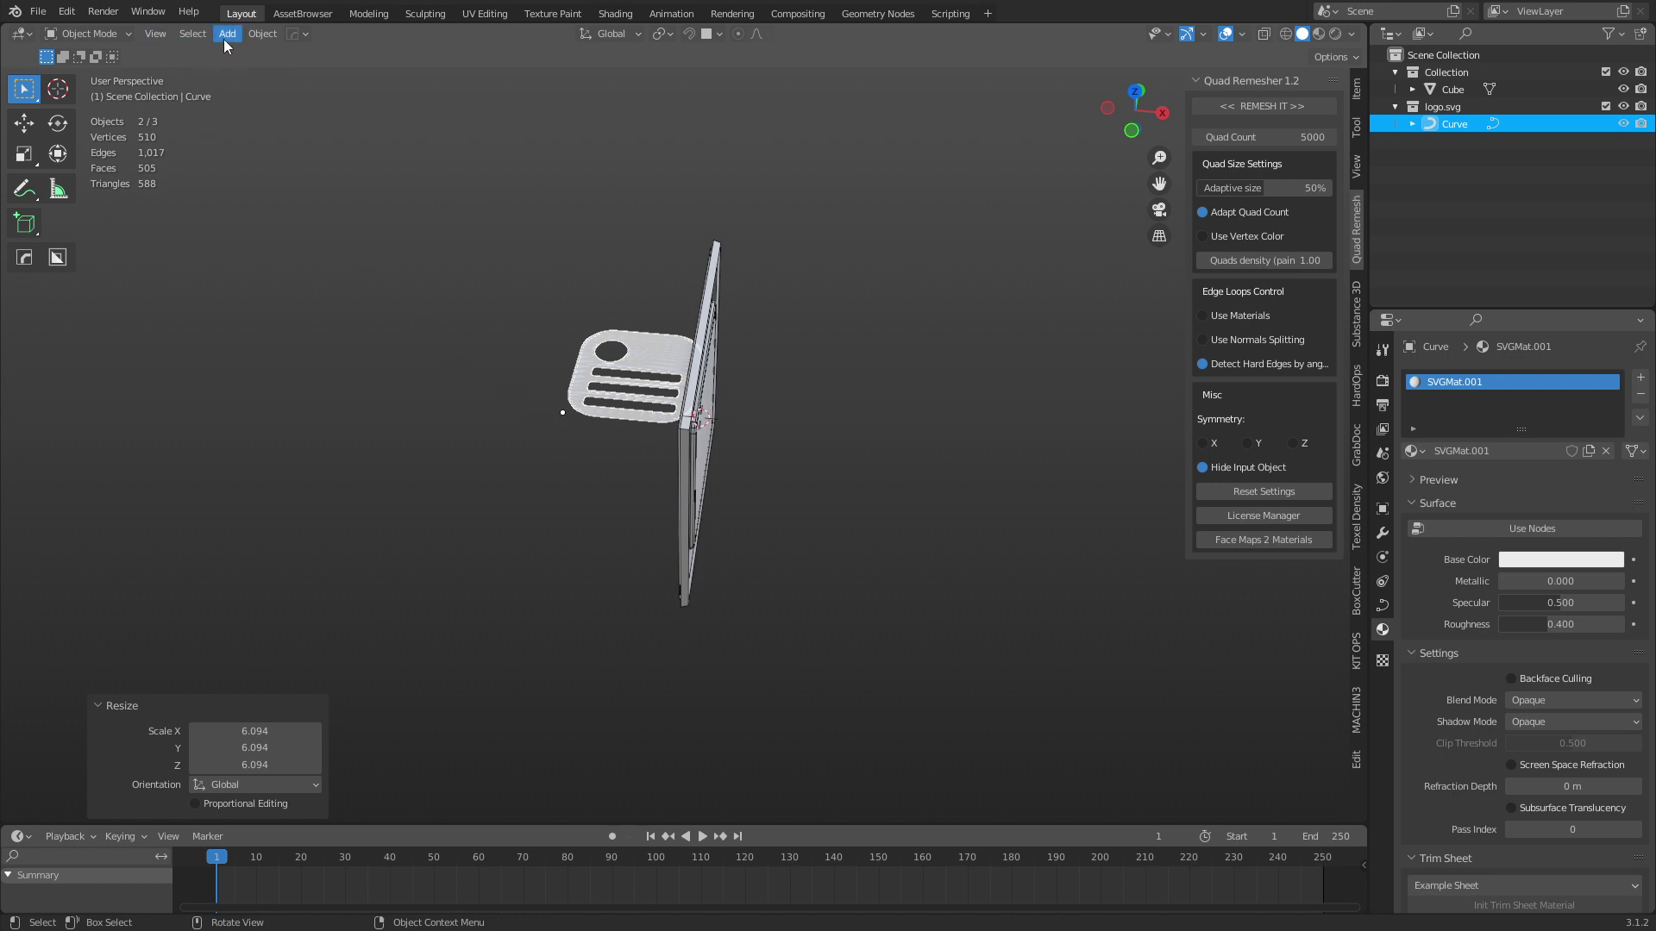
Step: Set the logo curve's origin to its geometry centre
click(262, 33)
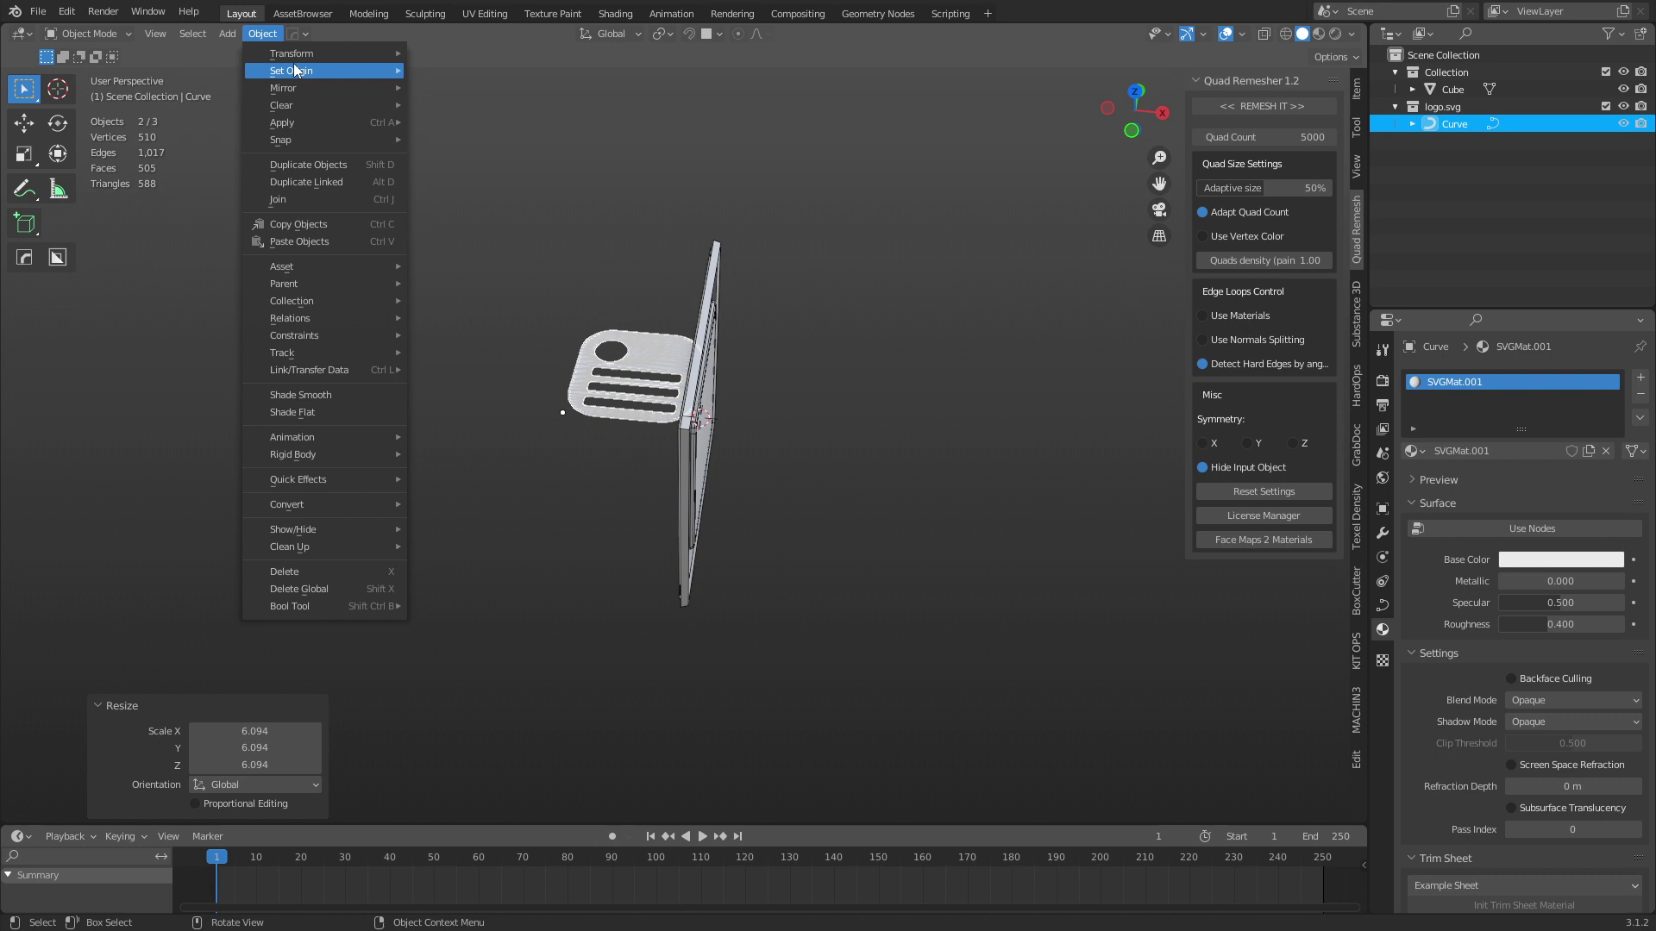
mouse_move(297, 70)
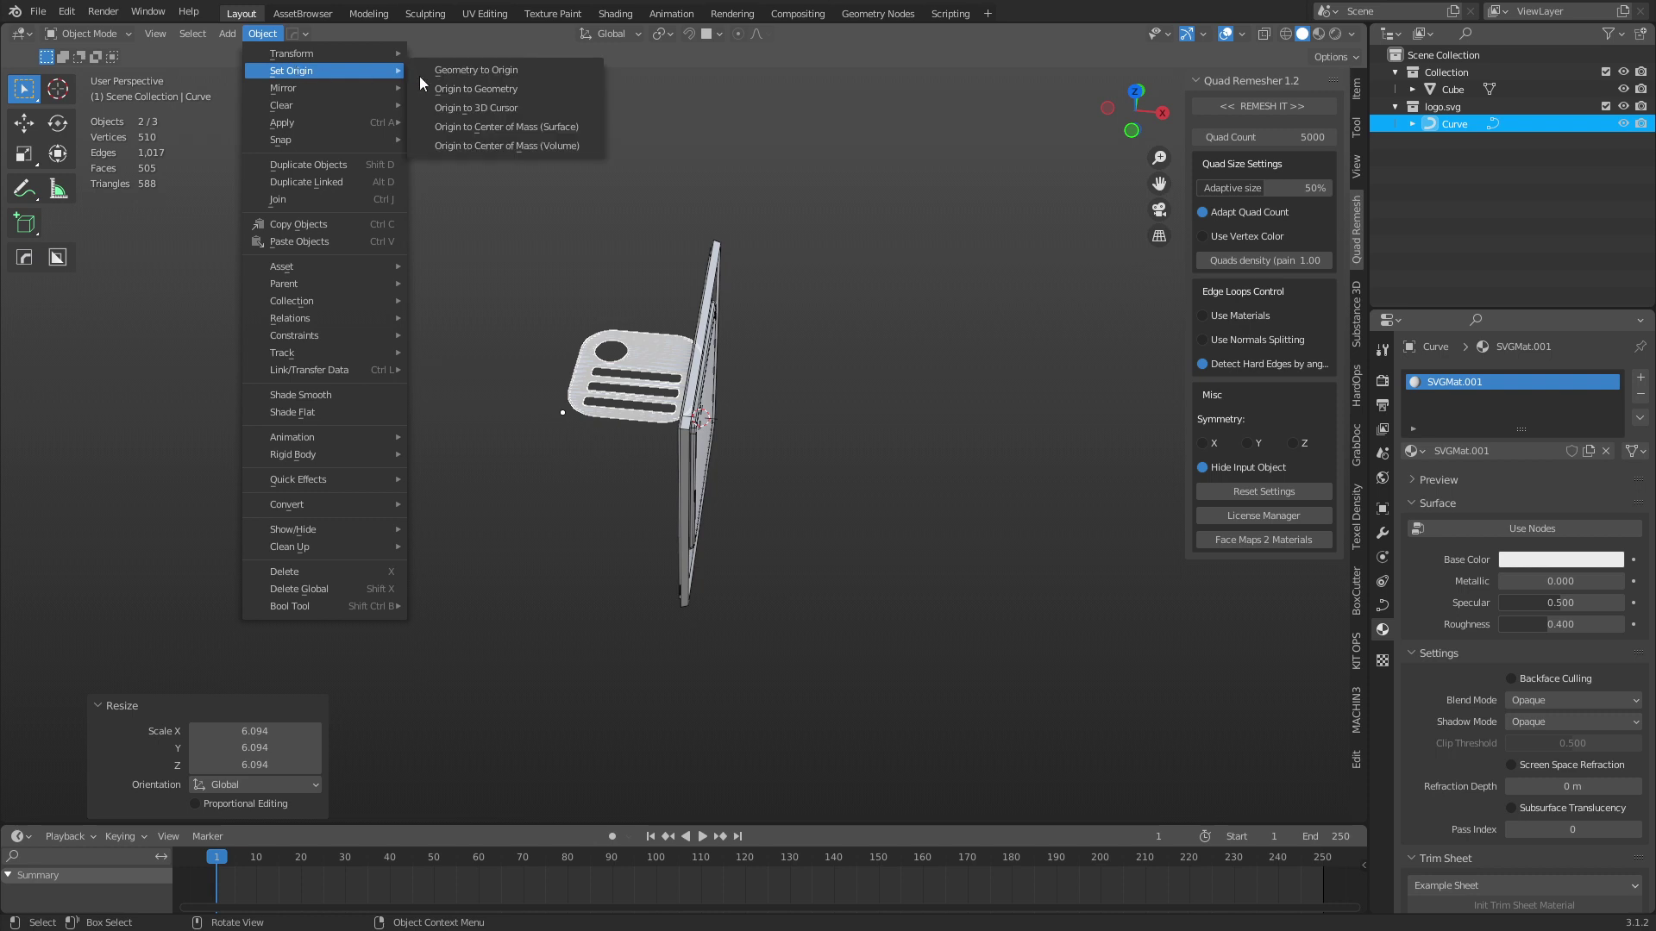
click(520, 90)
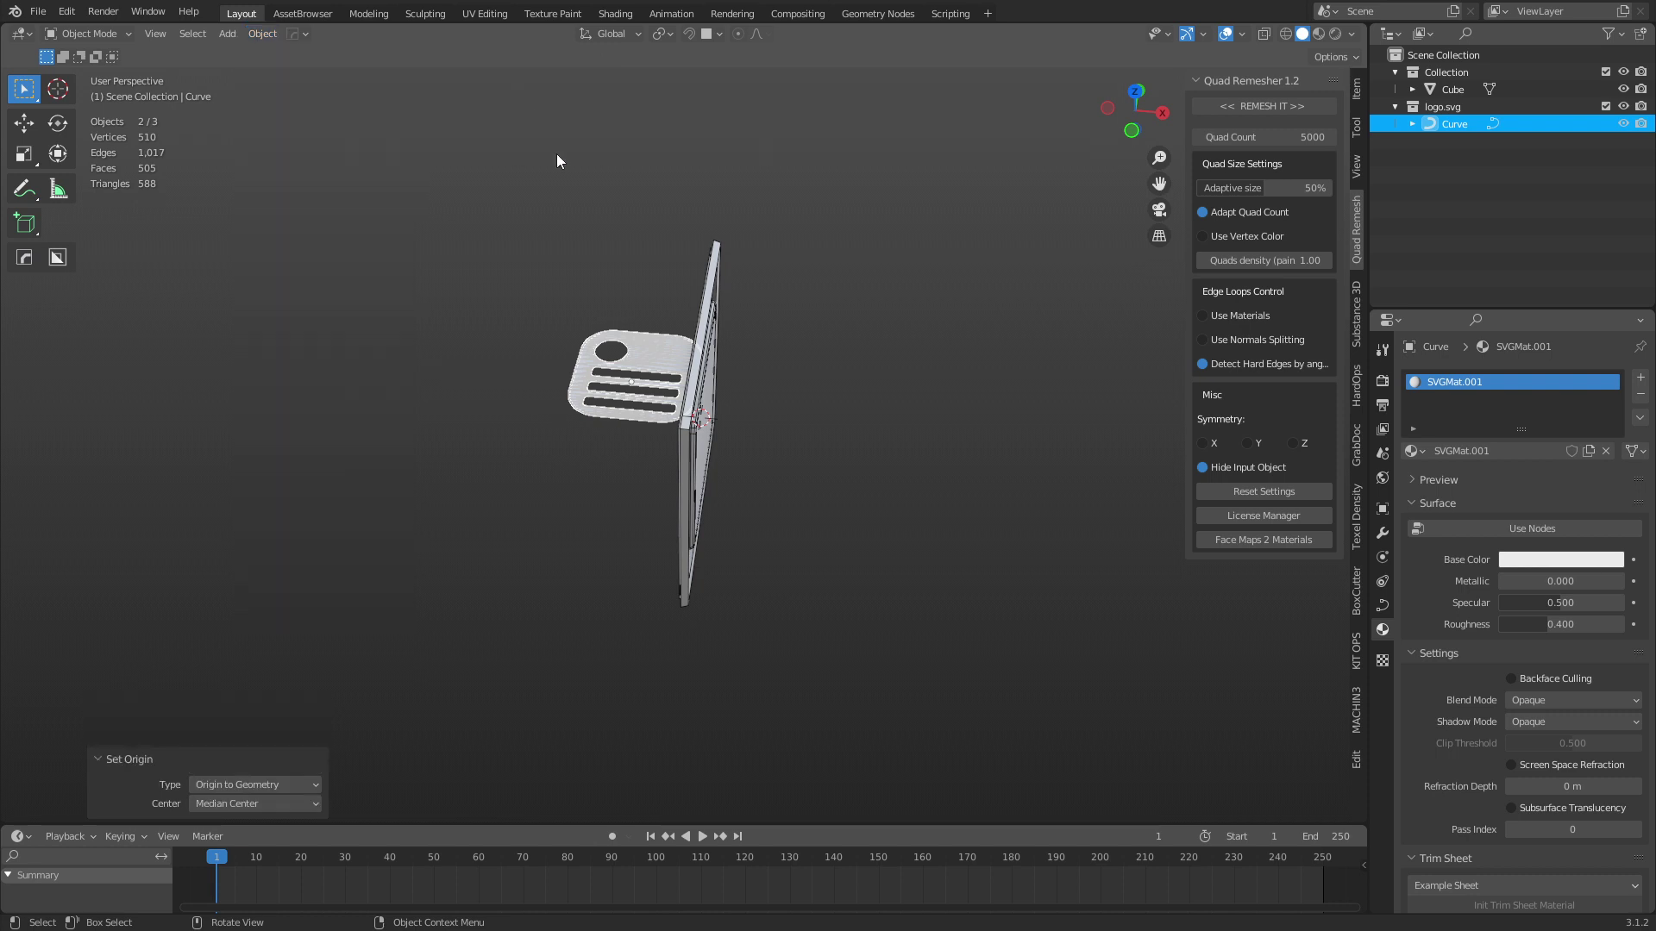
Step: Snap the logo onto the panel's front face and rotate it 90° about X
middle_drag(676, 409, 649, 390)
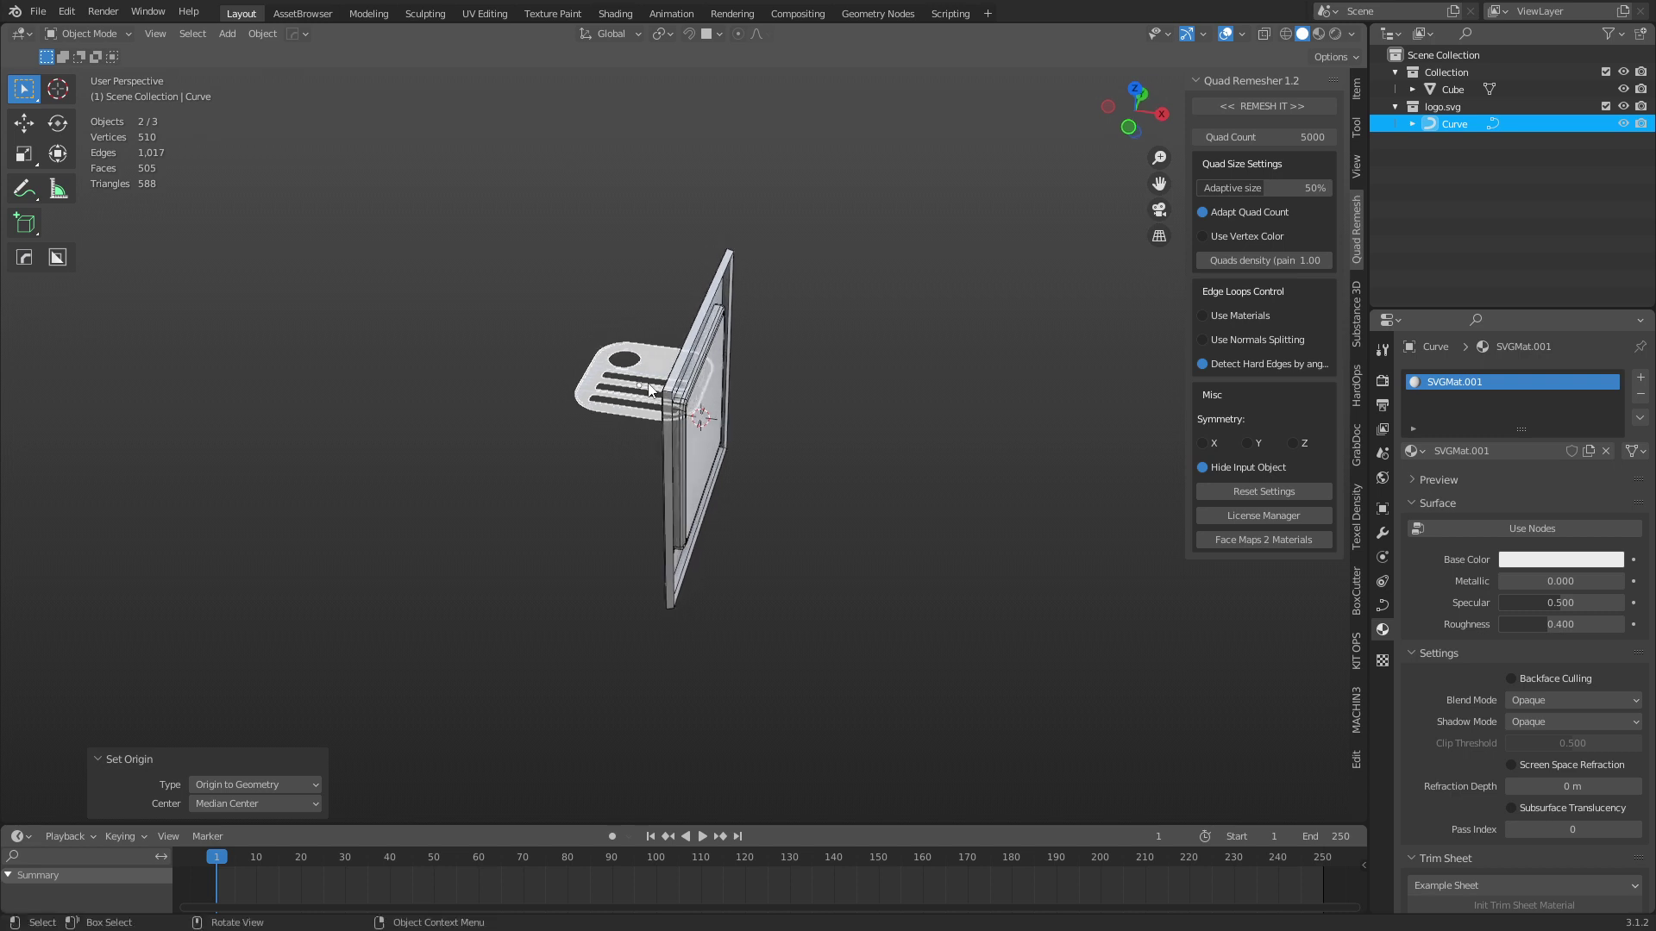
click(709, 35)
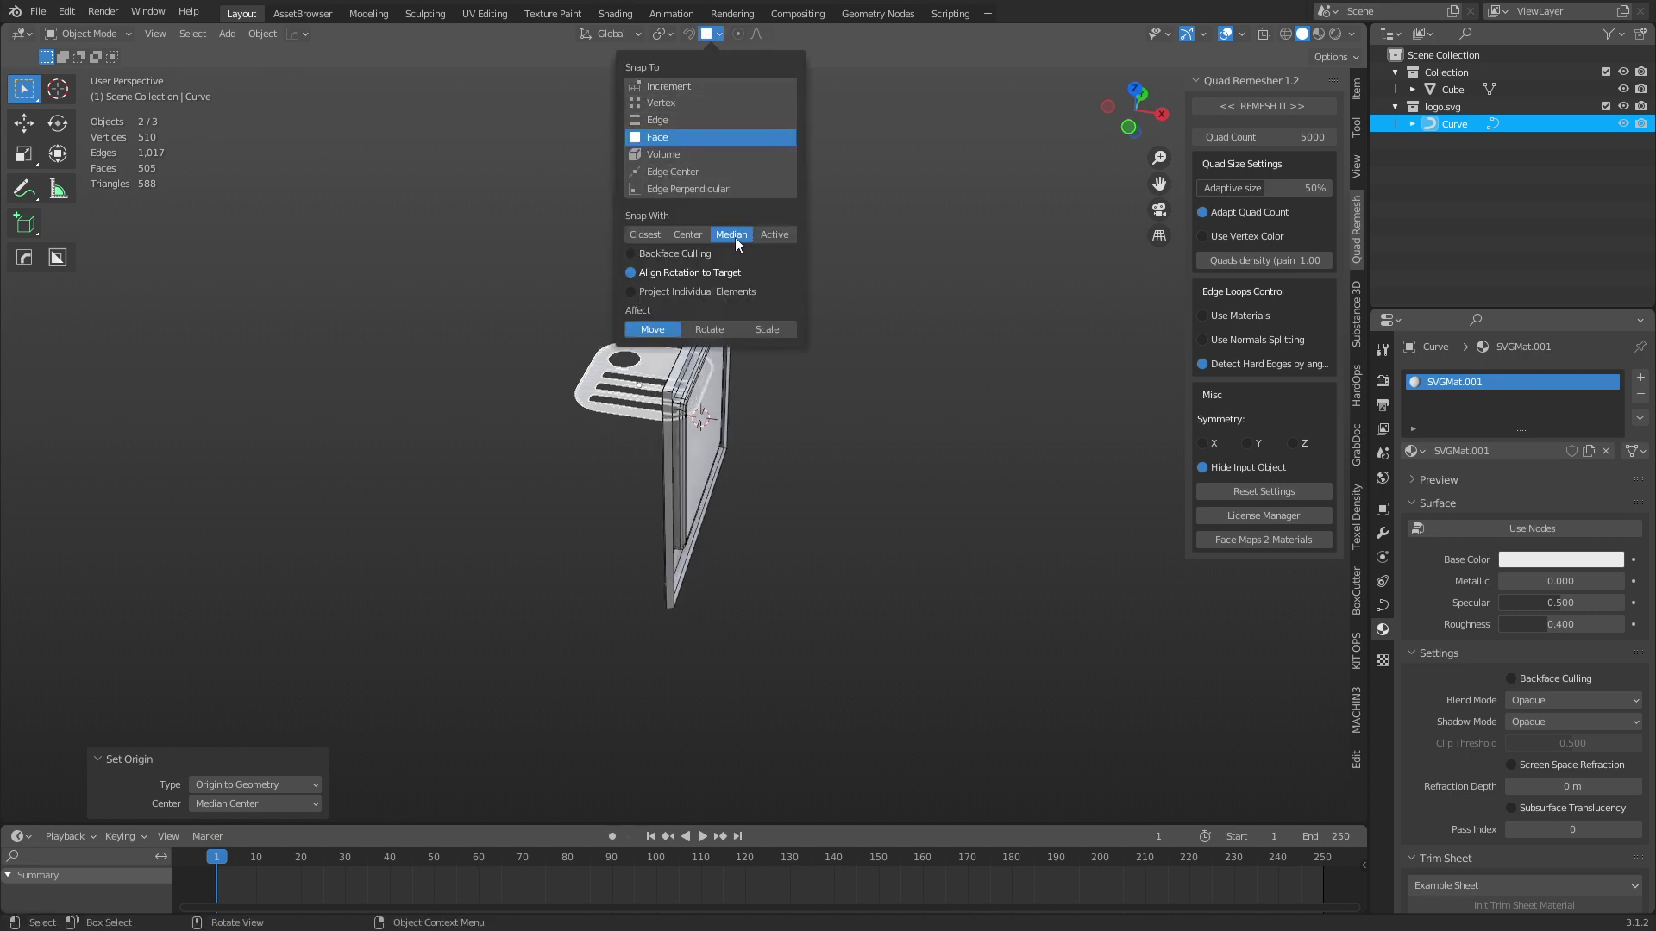
middle_drag(660, 272, 689, 437)
key(g)
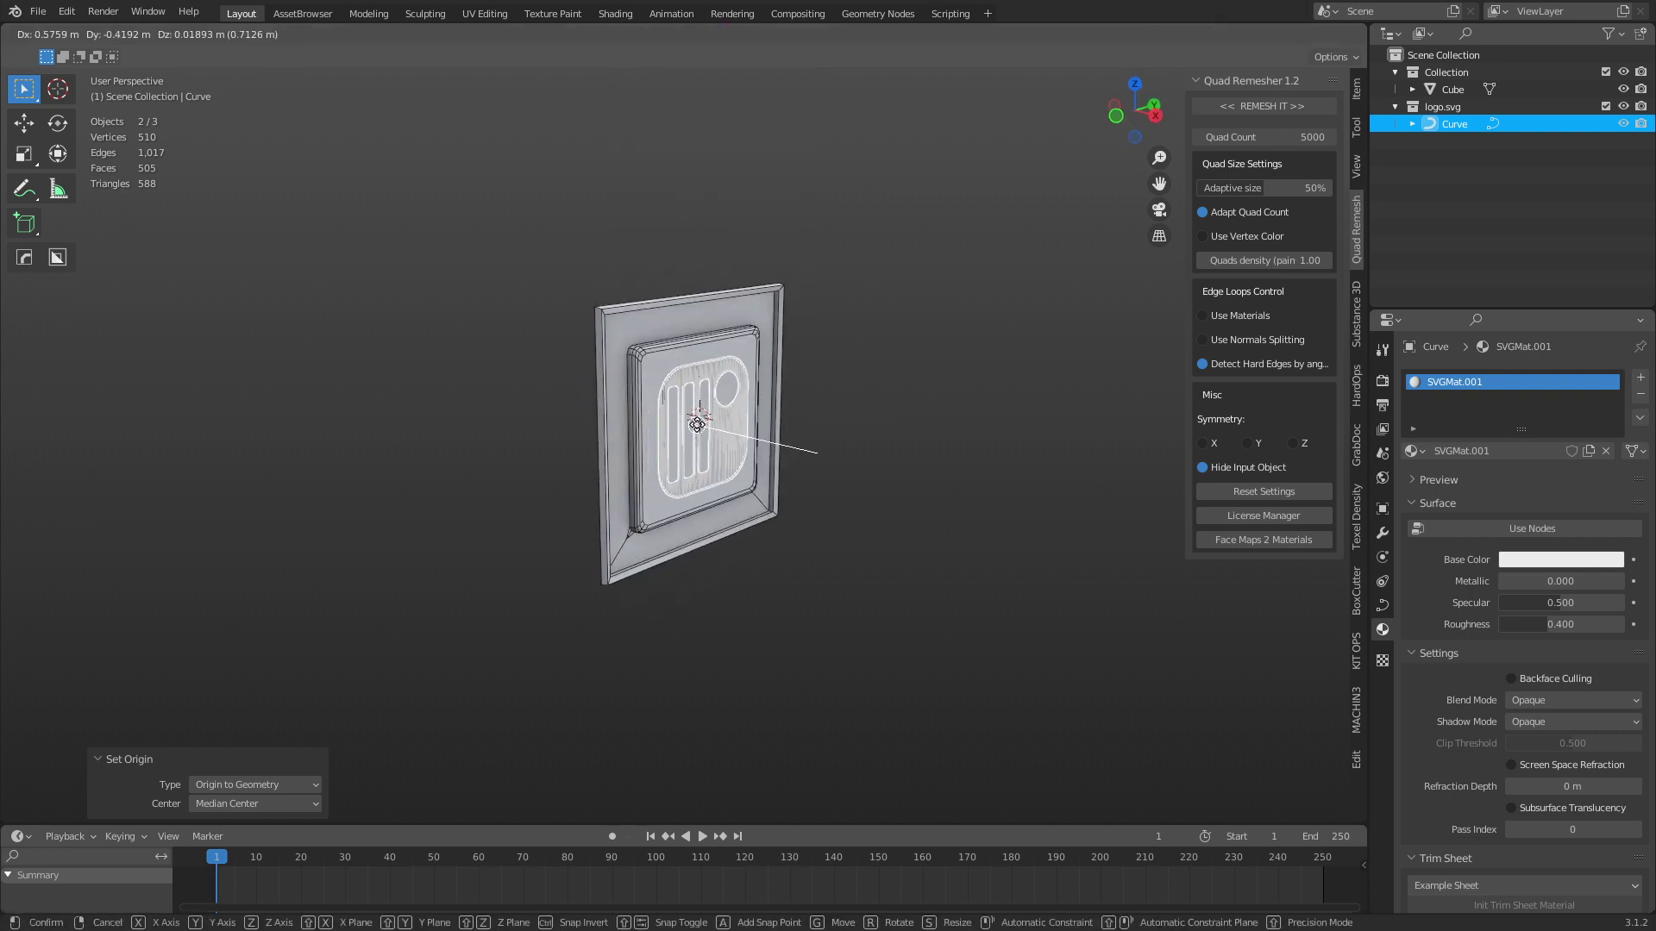
click(718, 453)
text(rx)
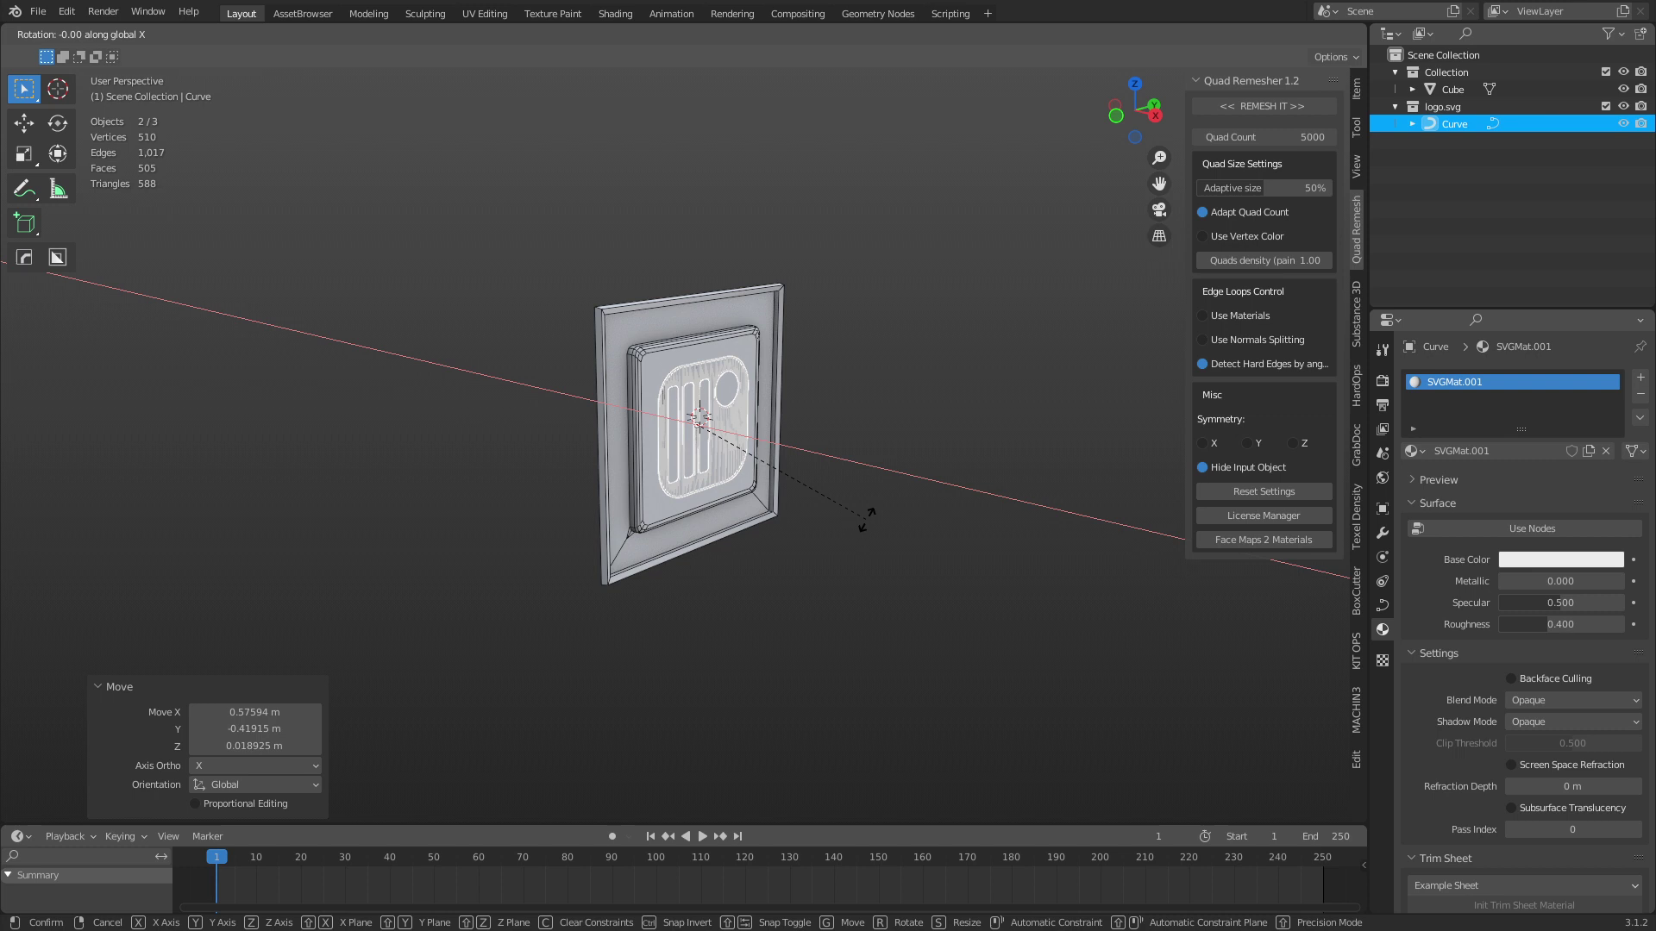
text(90)
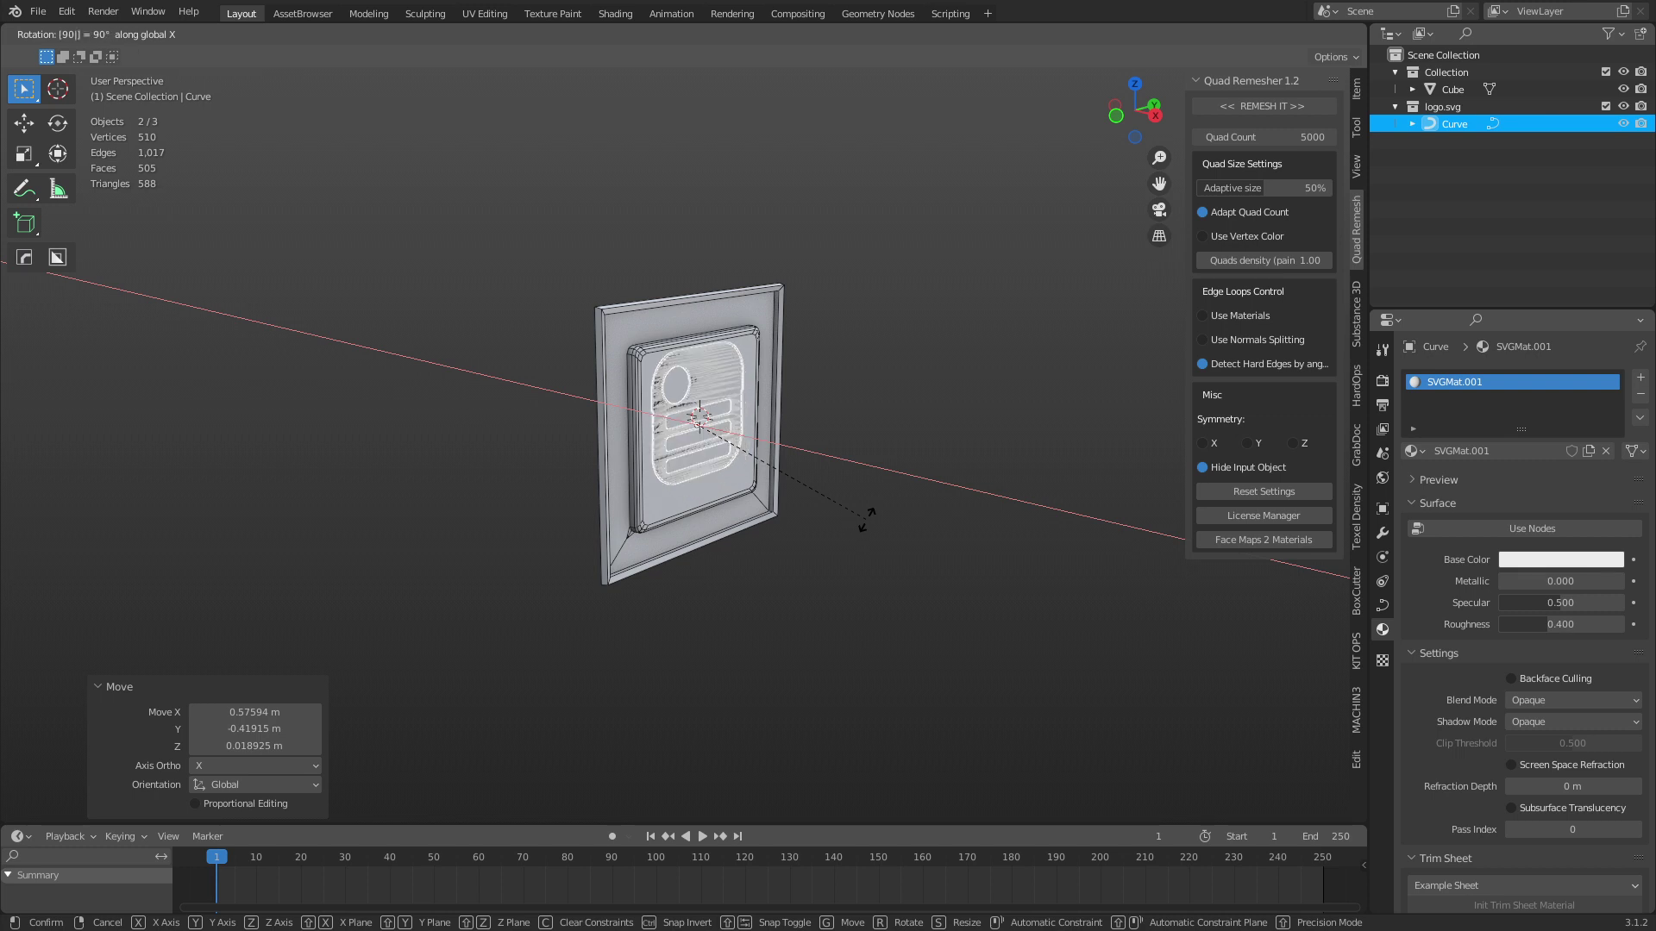
key(Return)
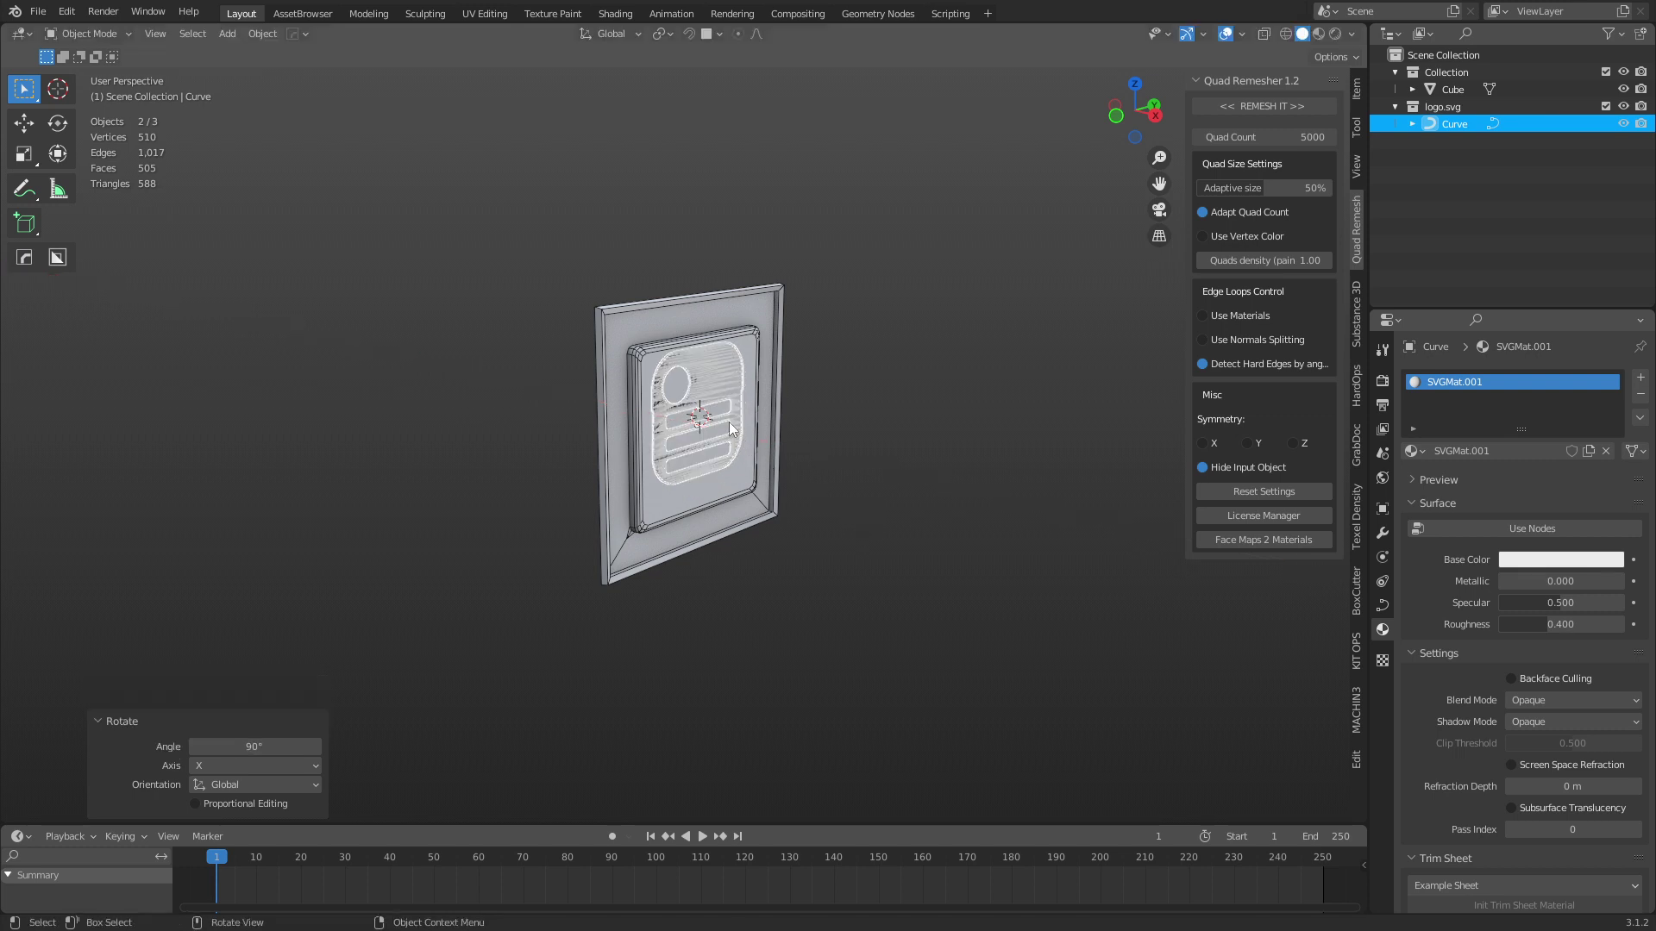
Step: Align the logo's centre to the active panel along Y and Z with Align Objects
shift+click(634, 317)
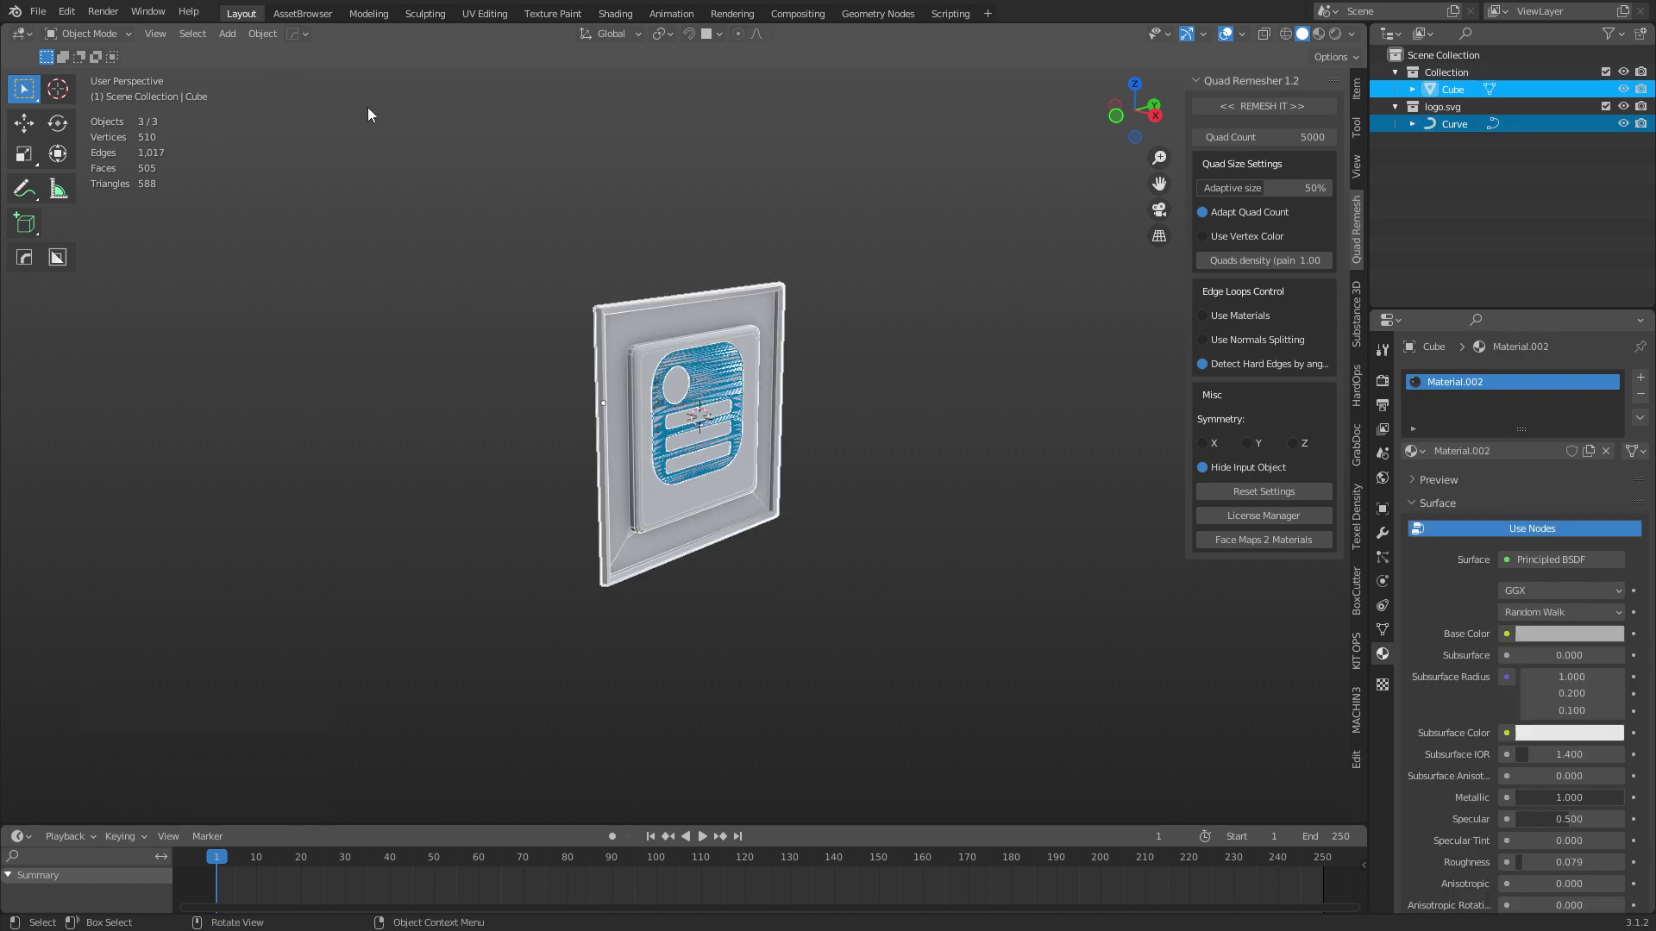
click(263, 34)
mouse_move(293, 50)
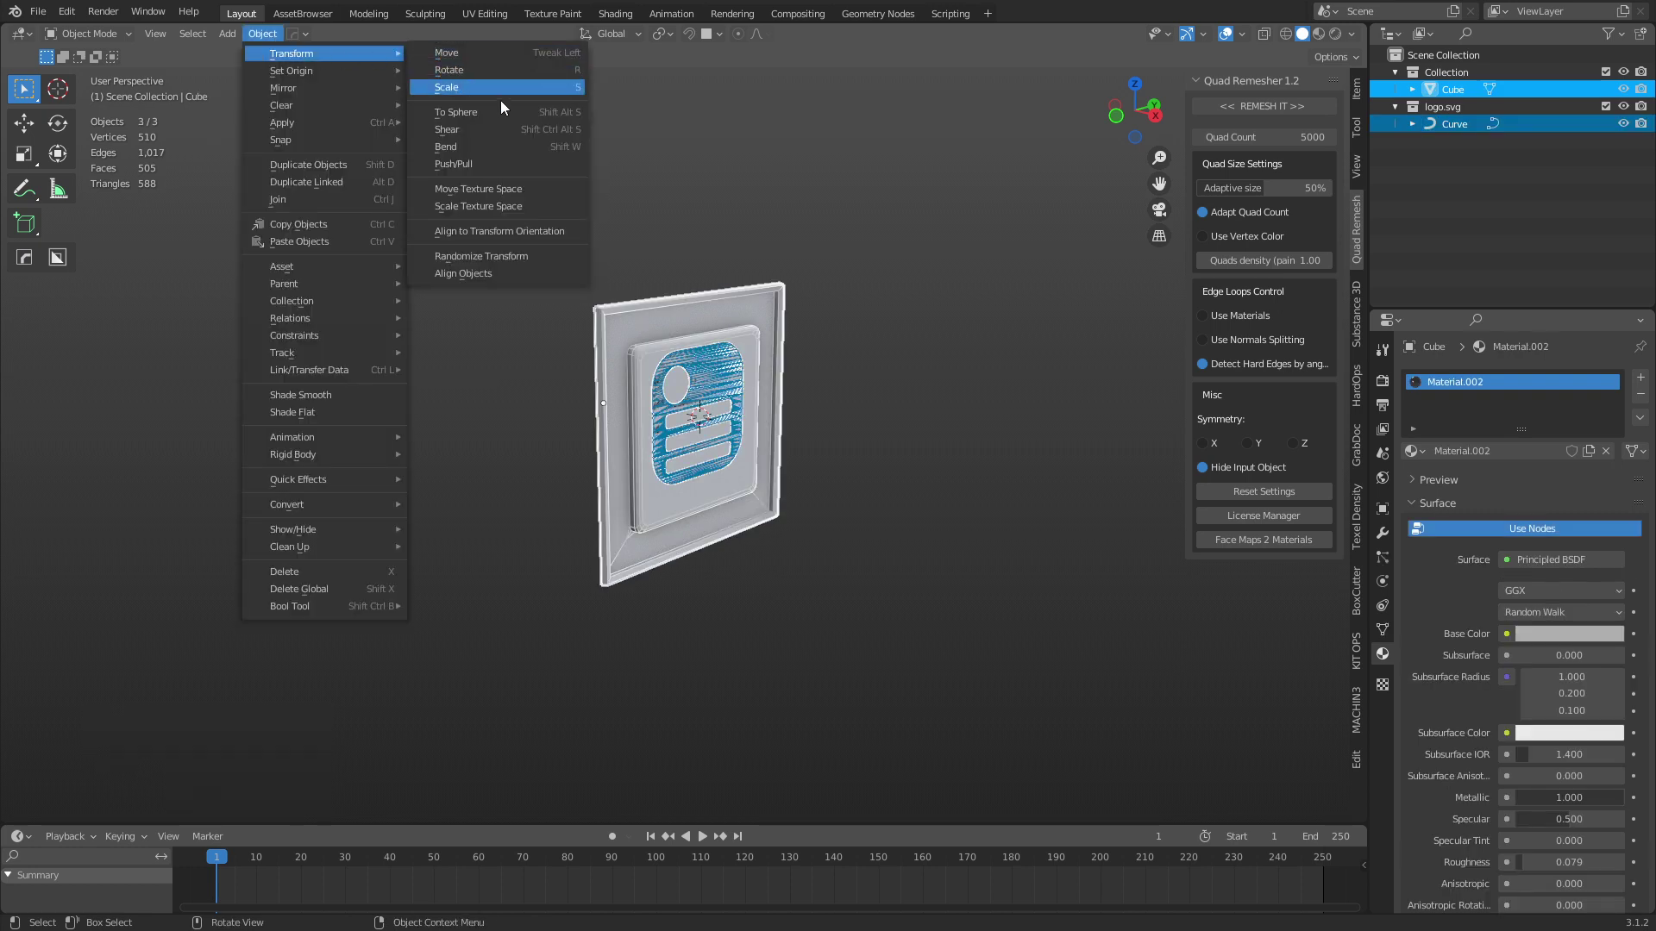
click(531, 273)
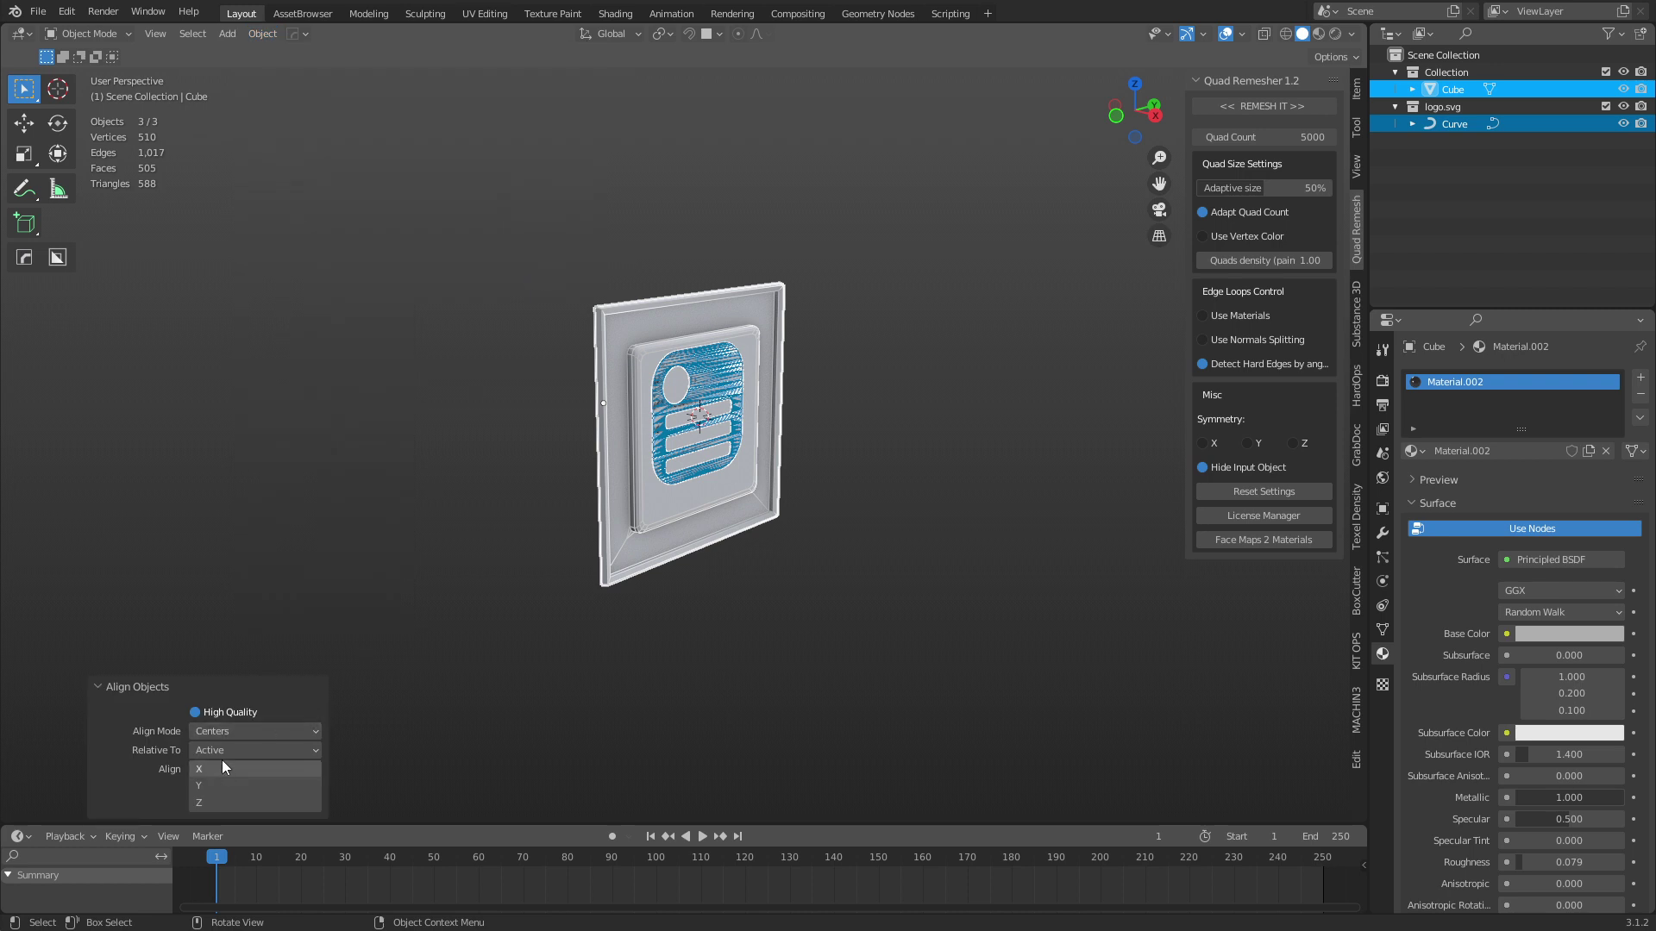
click(220, 785)
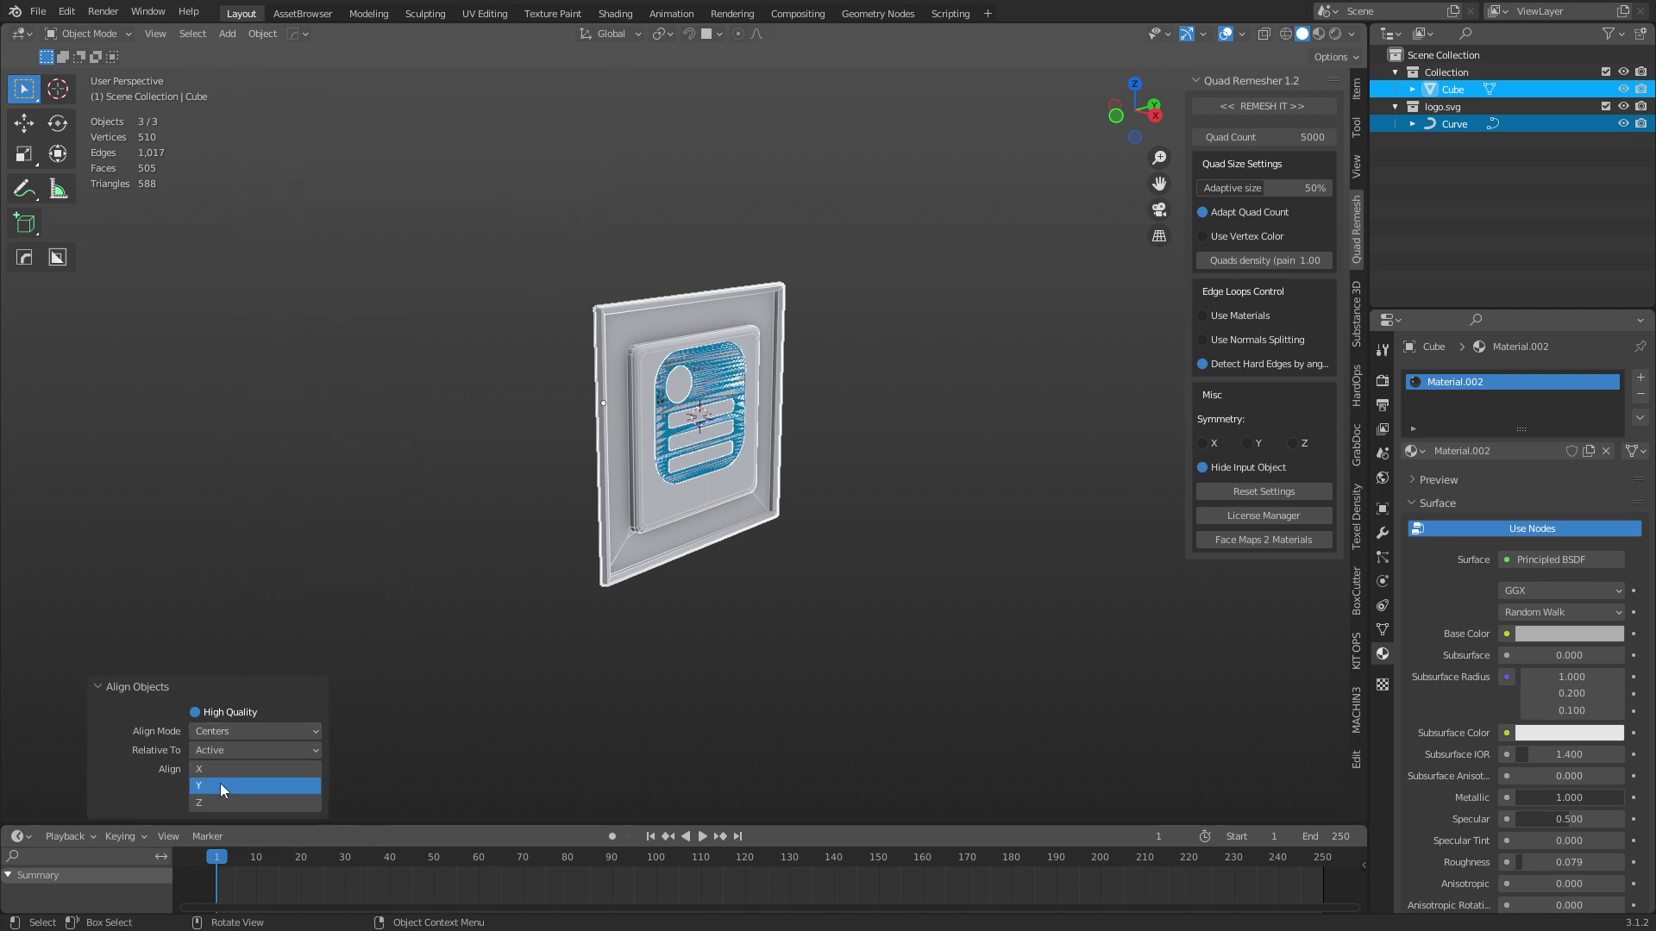
click(221, 800)
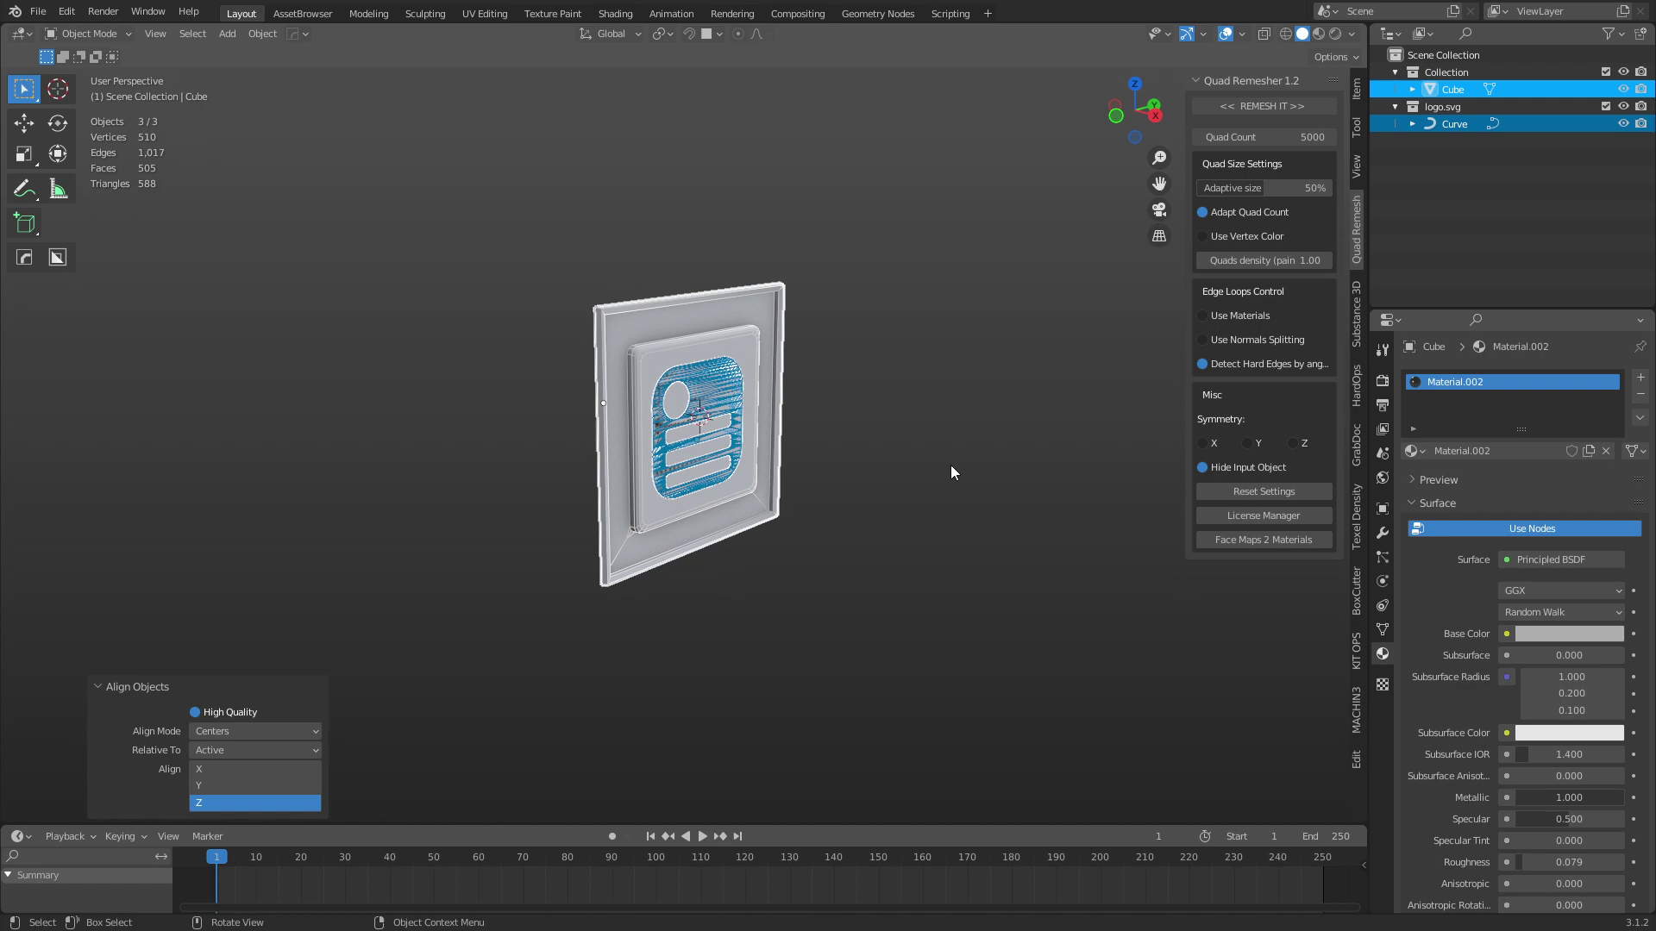
middle_drag(950, 464, 891, 431)
click(866, 446)
scroll(865, 446, up, 6)
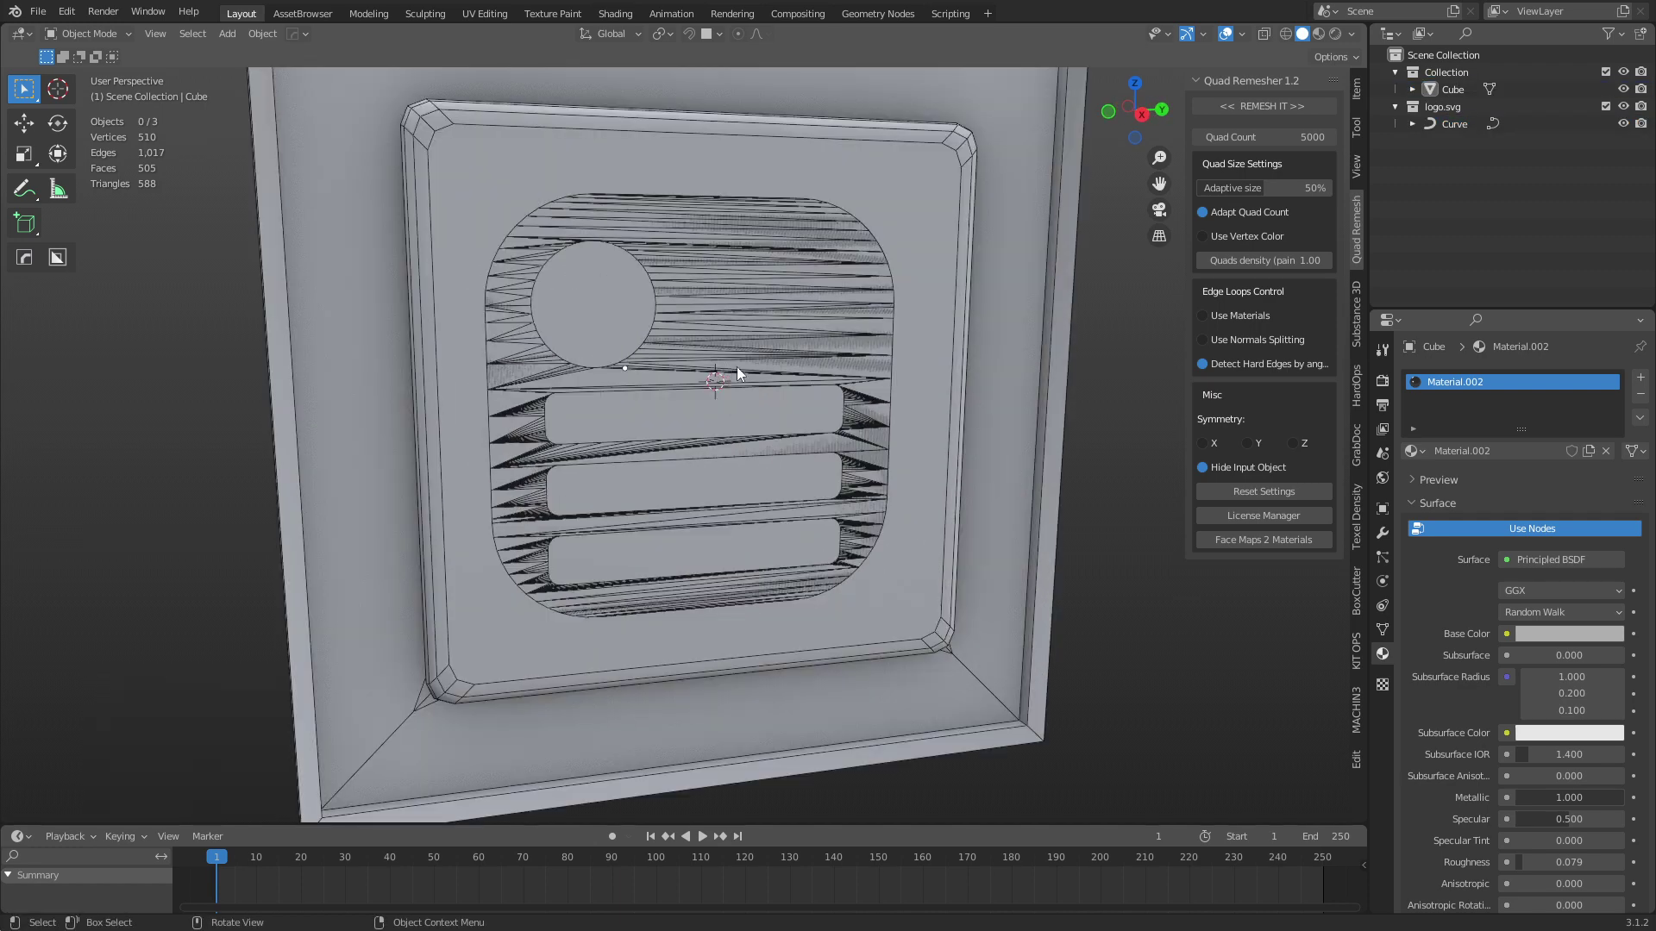
Step: Select the logo curve and extrude it to 0.009 m
middle_drag(737, 366, 794, 381)
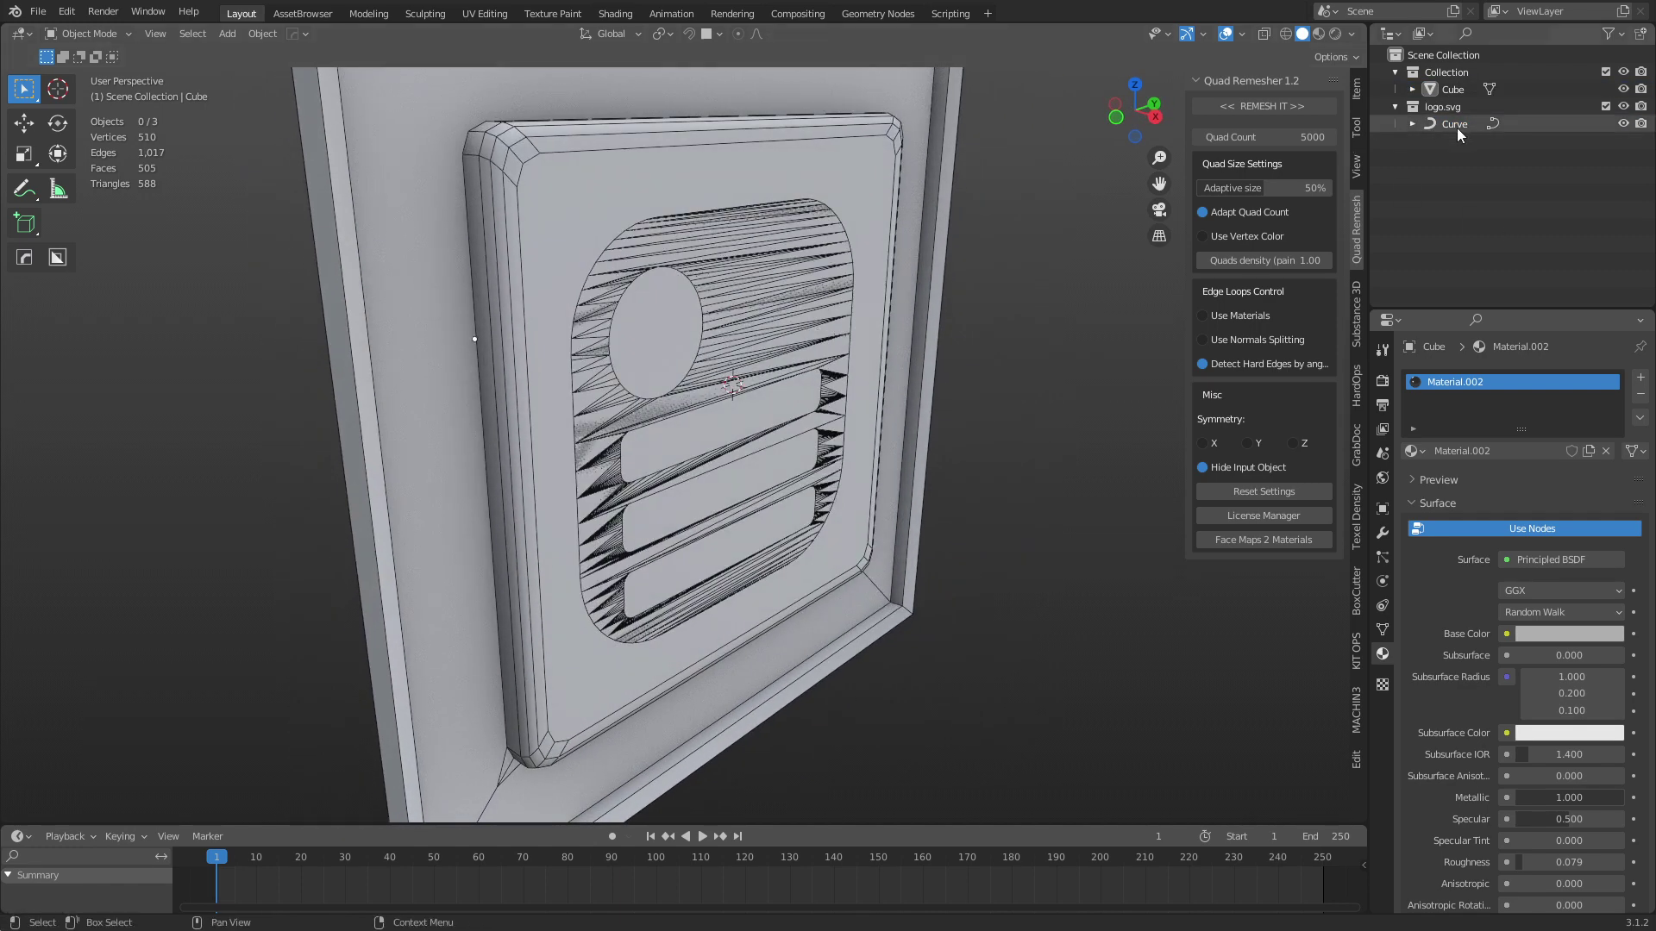
click(783, 349)
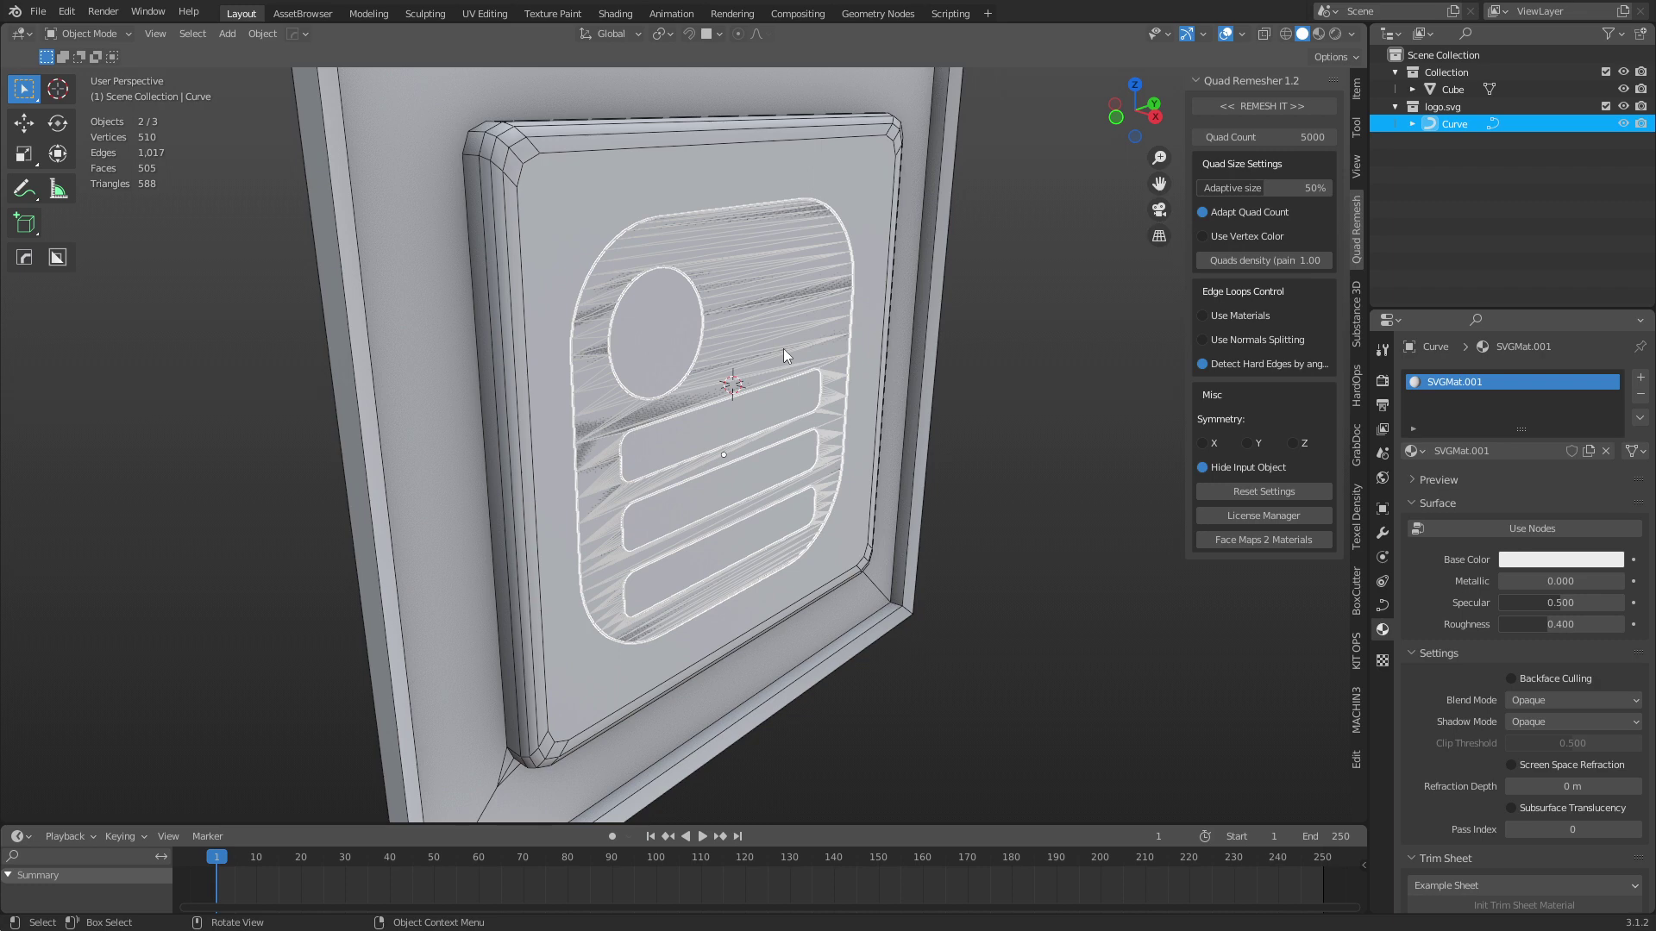
click(1383, 606)
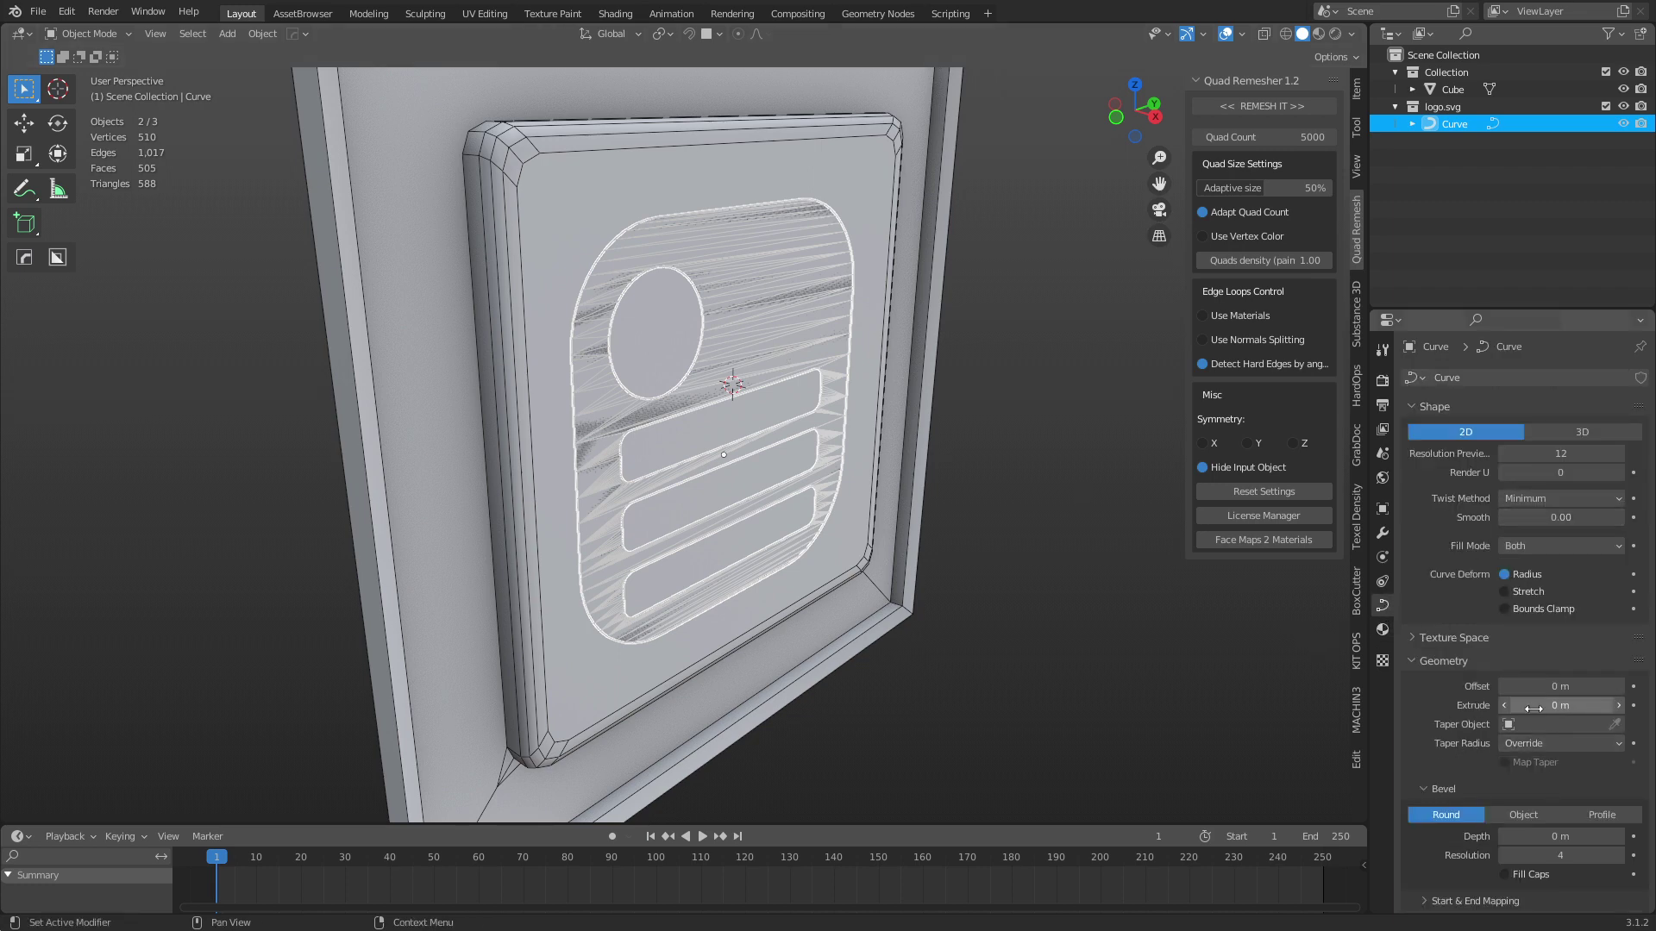
mouse_move(1535, 705)
mouse_down()
mouse_move(1572, 706)
mouse_move(1543, 705)
mouse_up()
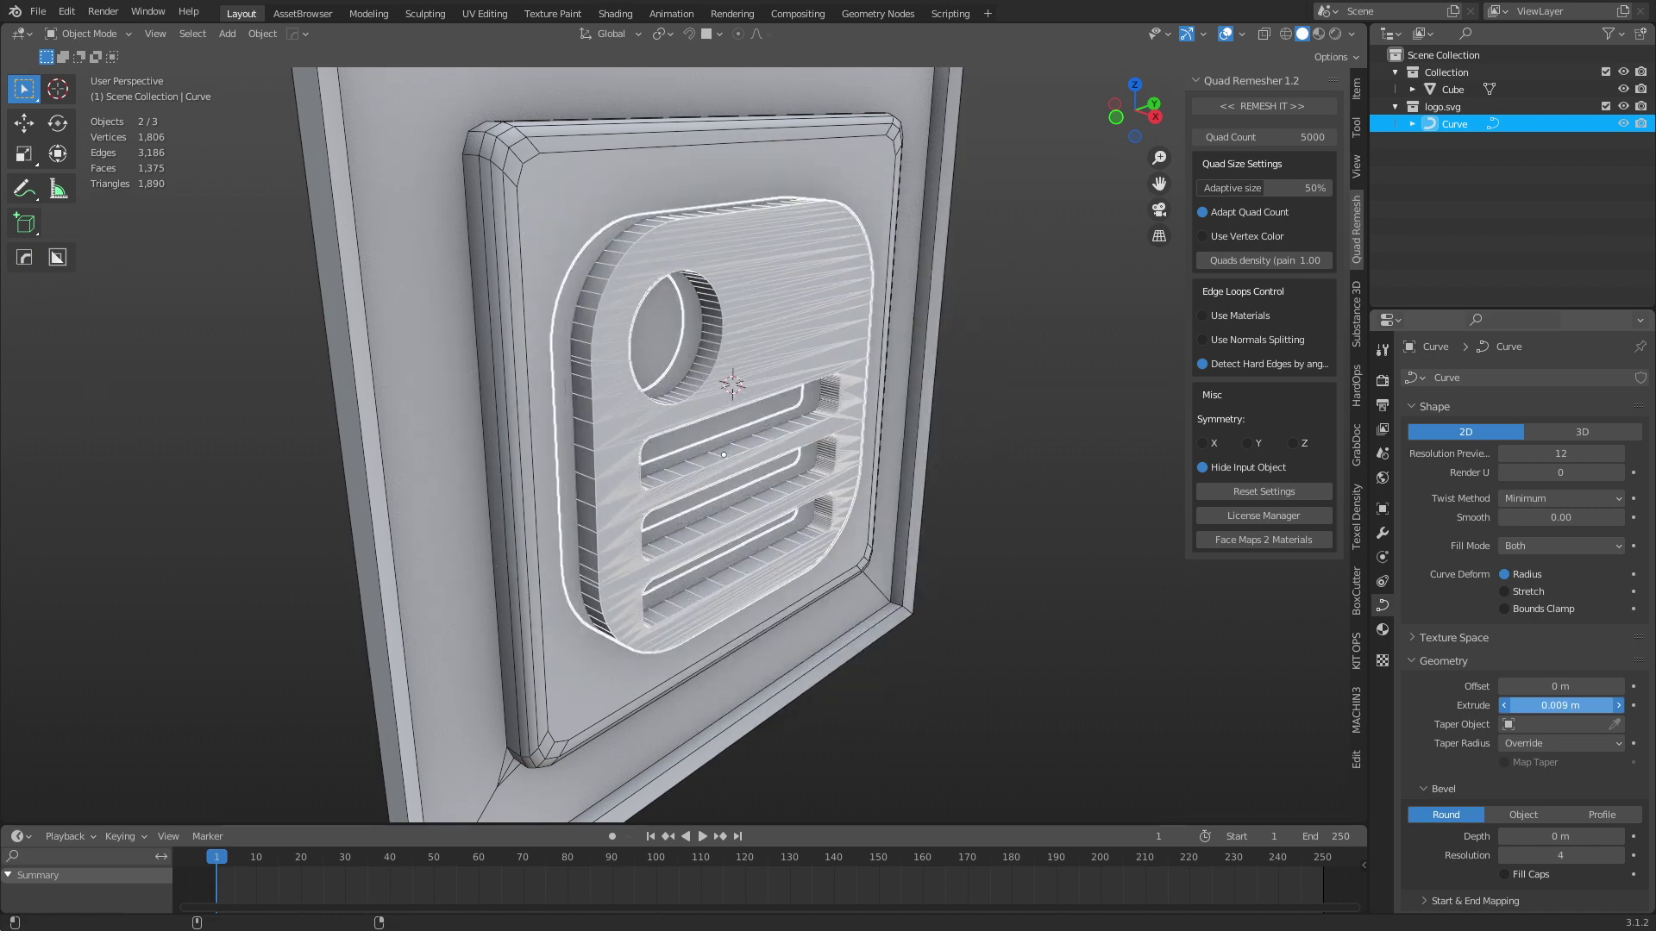
Step: Set preview resolution 24 and a 0.003 m bevel with resolution 3
middle_drag(907, 516, 768, 219)
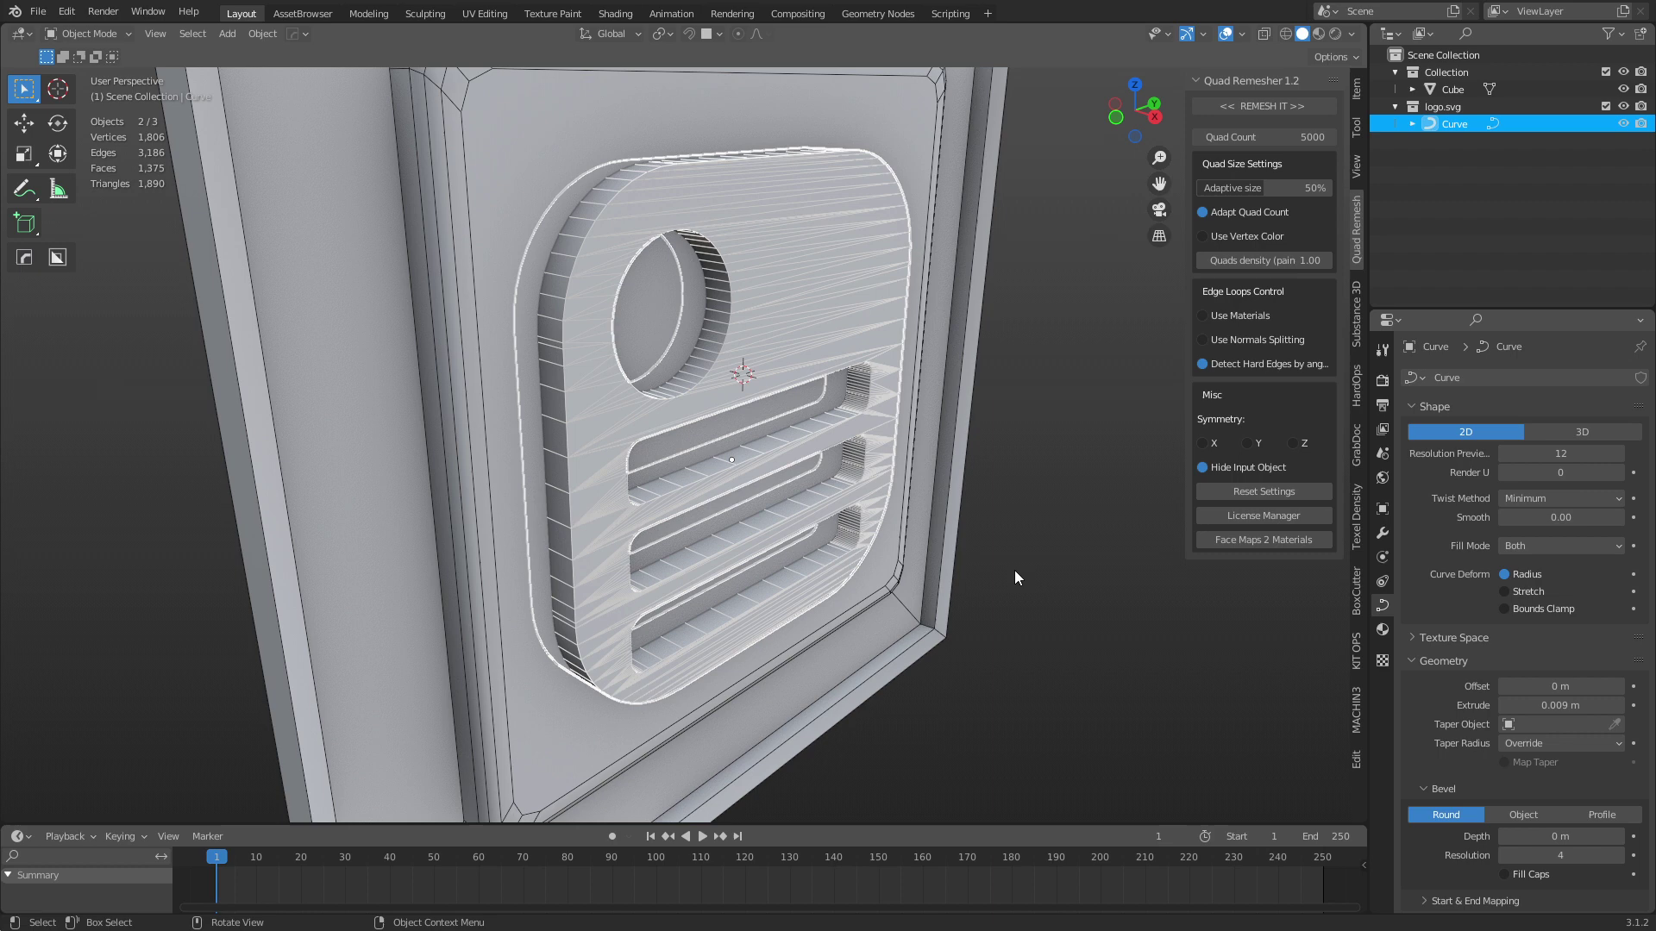
middle_drag(1014, 571, 954, 560)
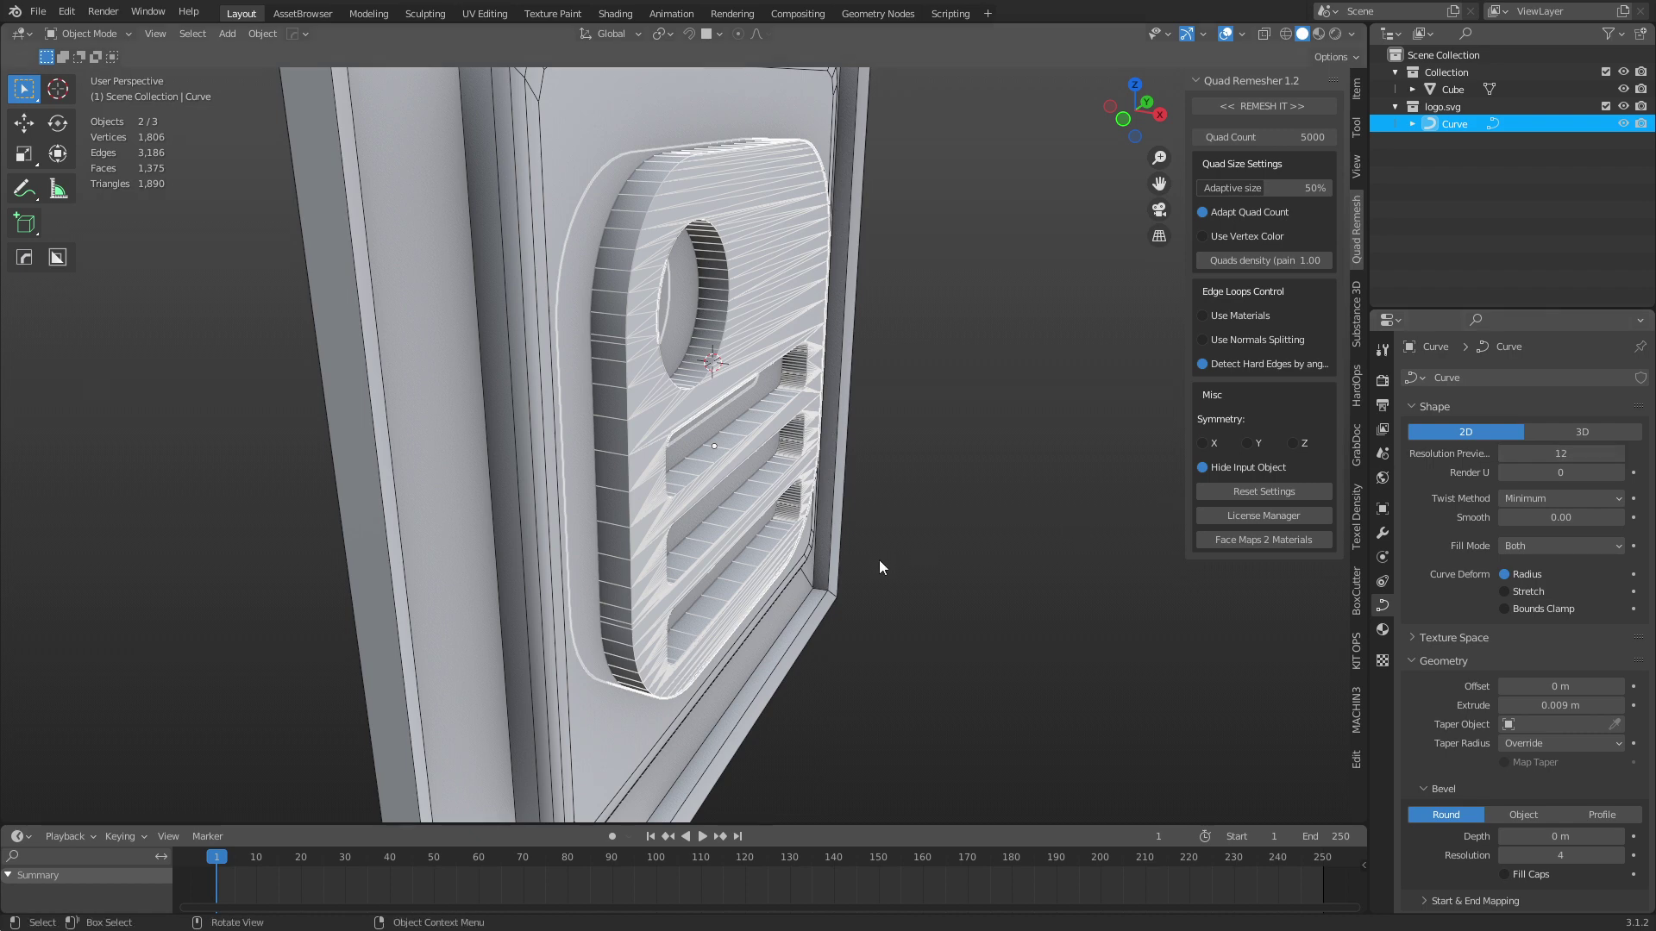
middle_drag(879, 566, 940, 561)
mouse_move(1568, 455)
mouse_down()
mouse_move(1522, 454)
mouse_move(1585, 454)
mouse_up()
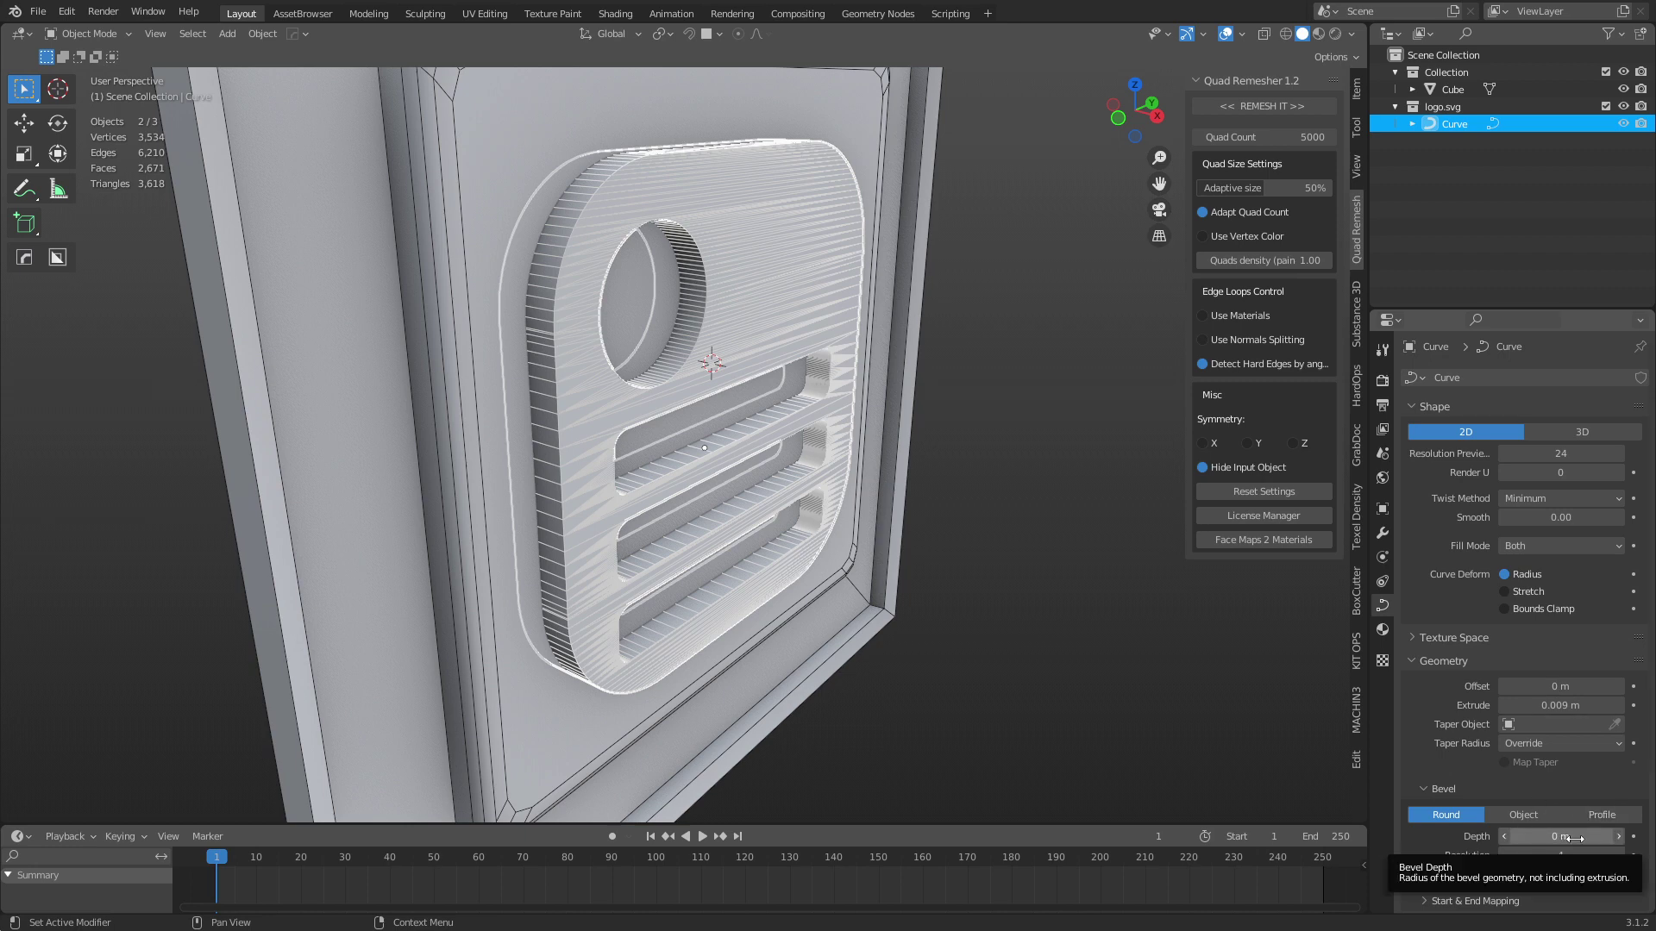
drag(1568, 837, 1553, 855)
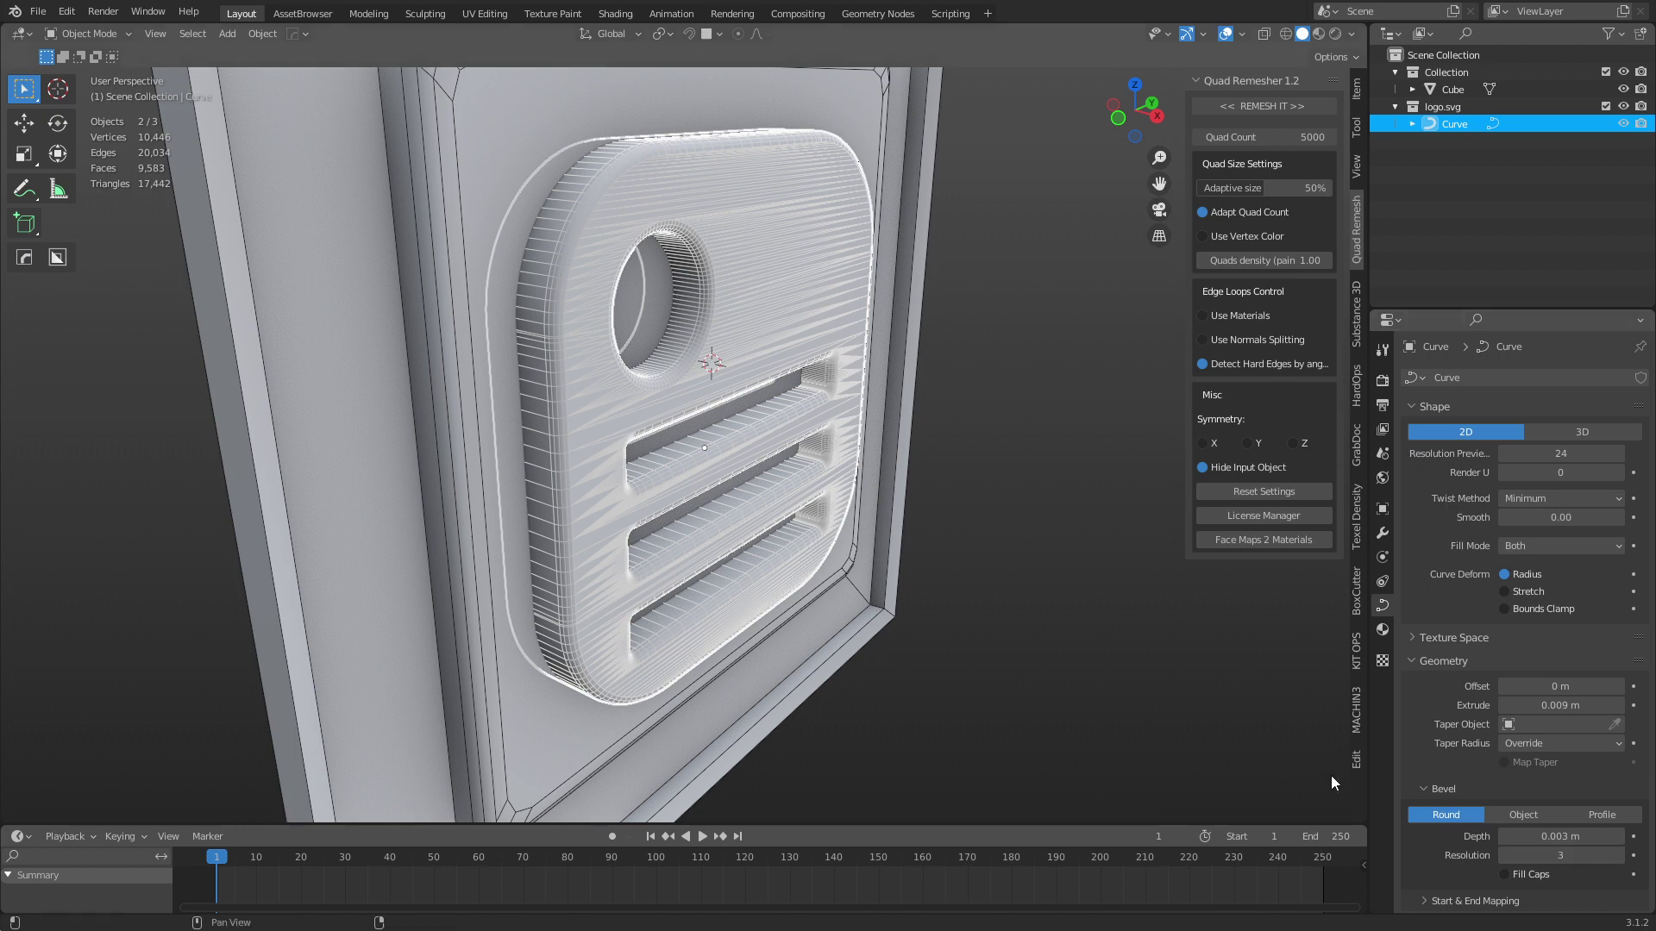
click(979, 614)
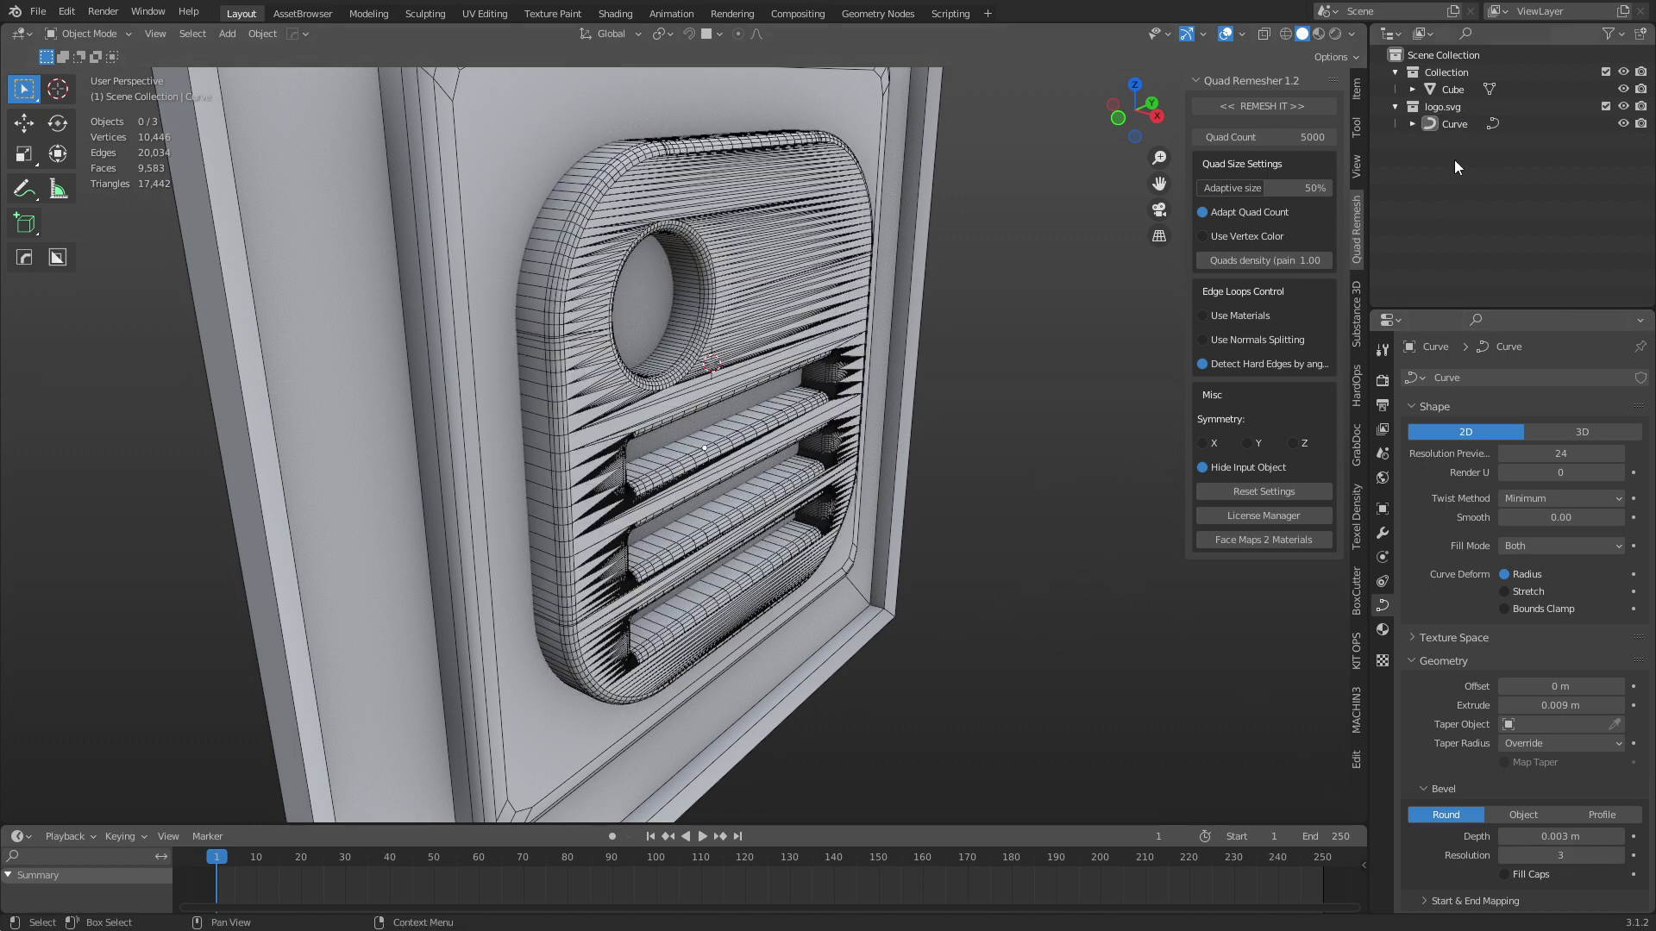
click(844, 419)
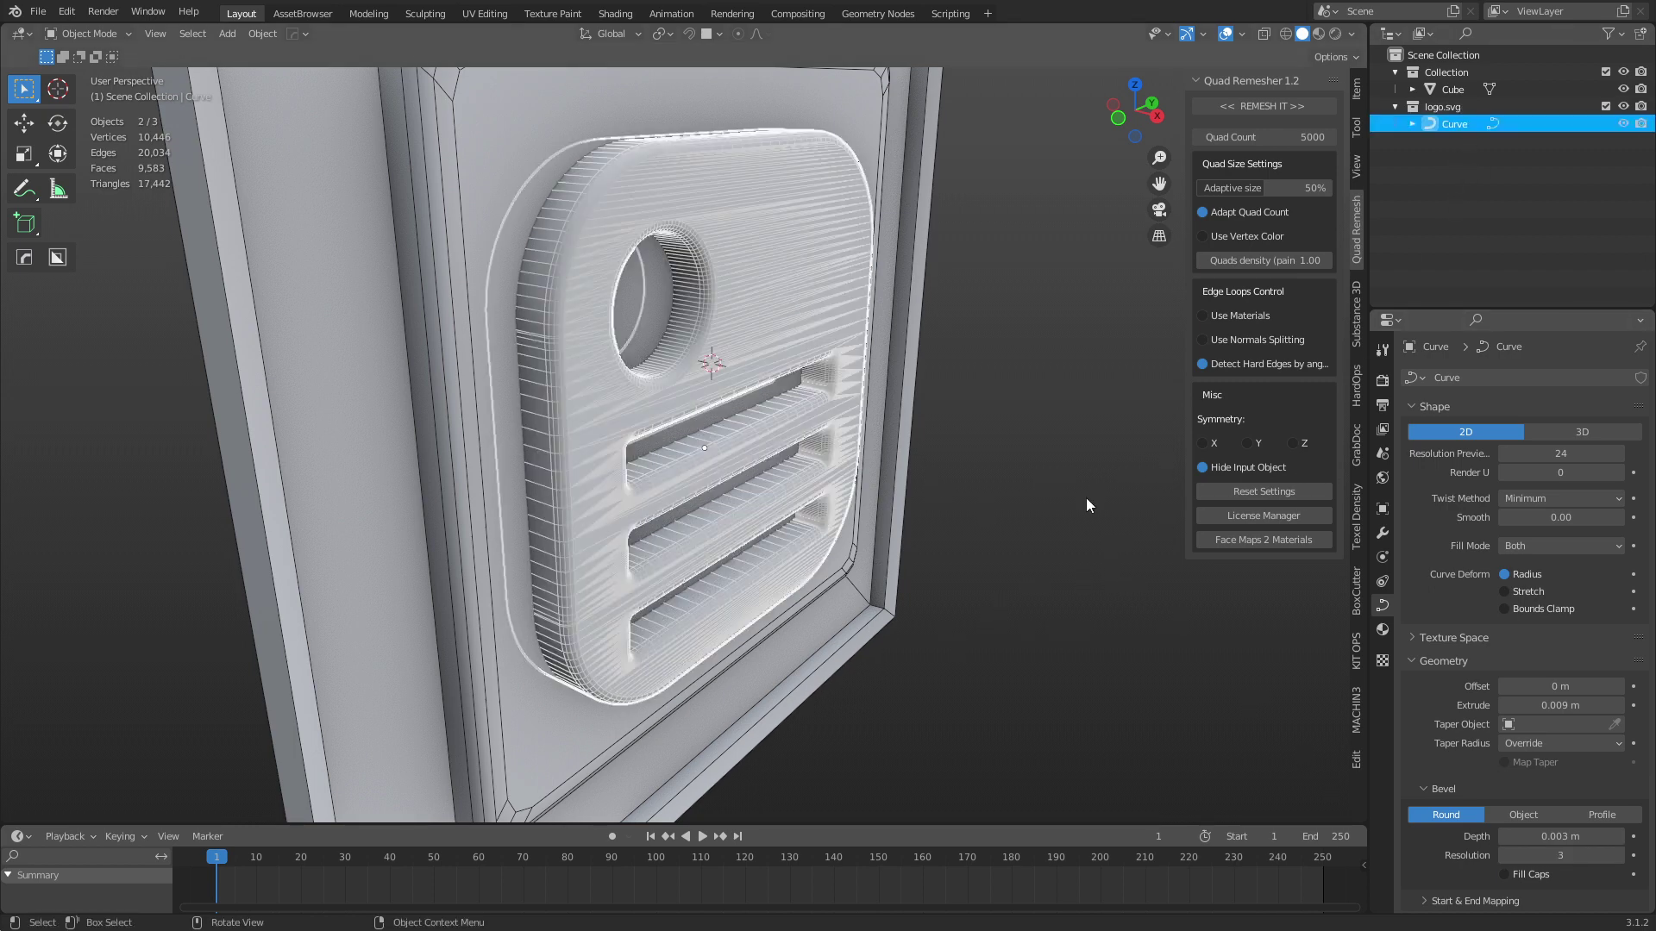
click(1382, 630)
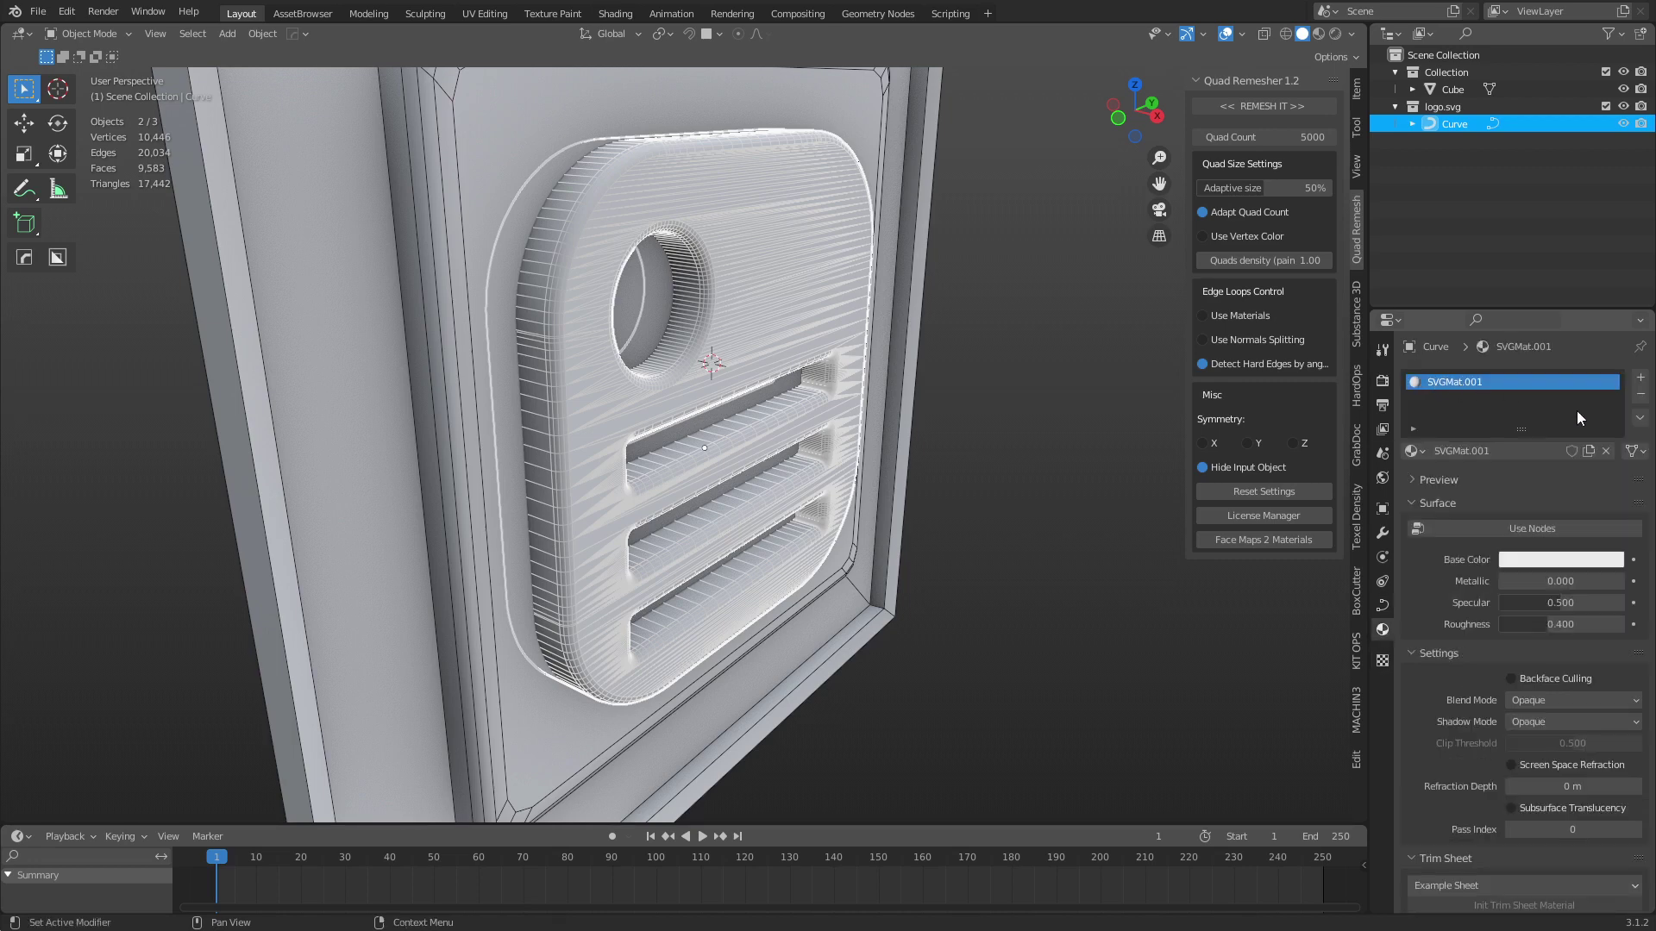
click(1640, 395)
click(1415, 451)
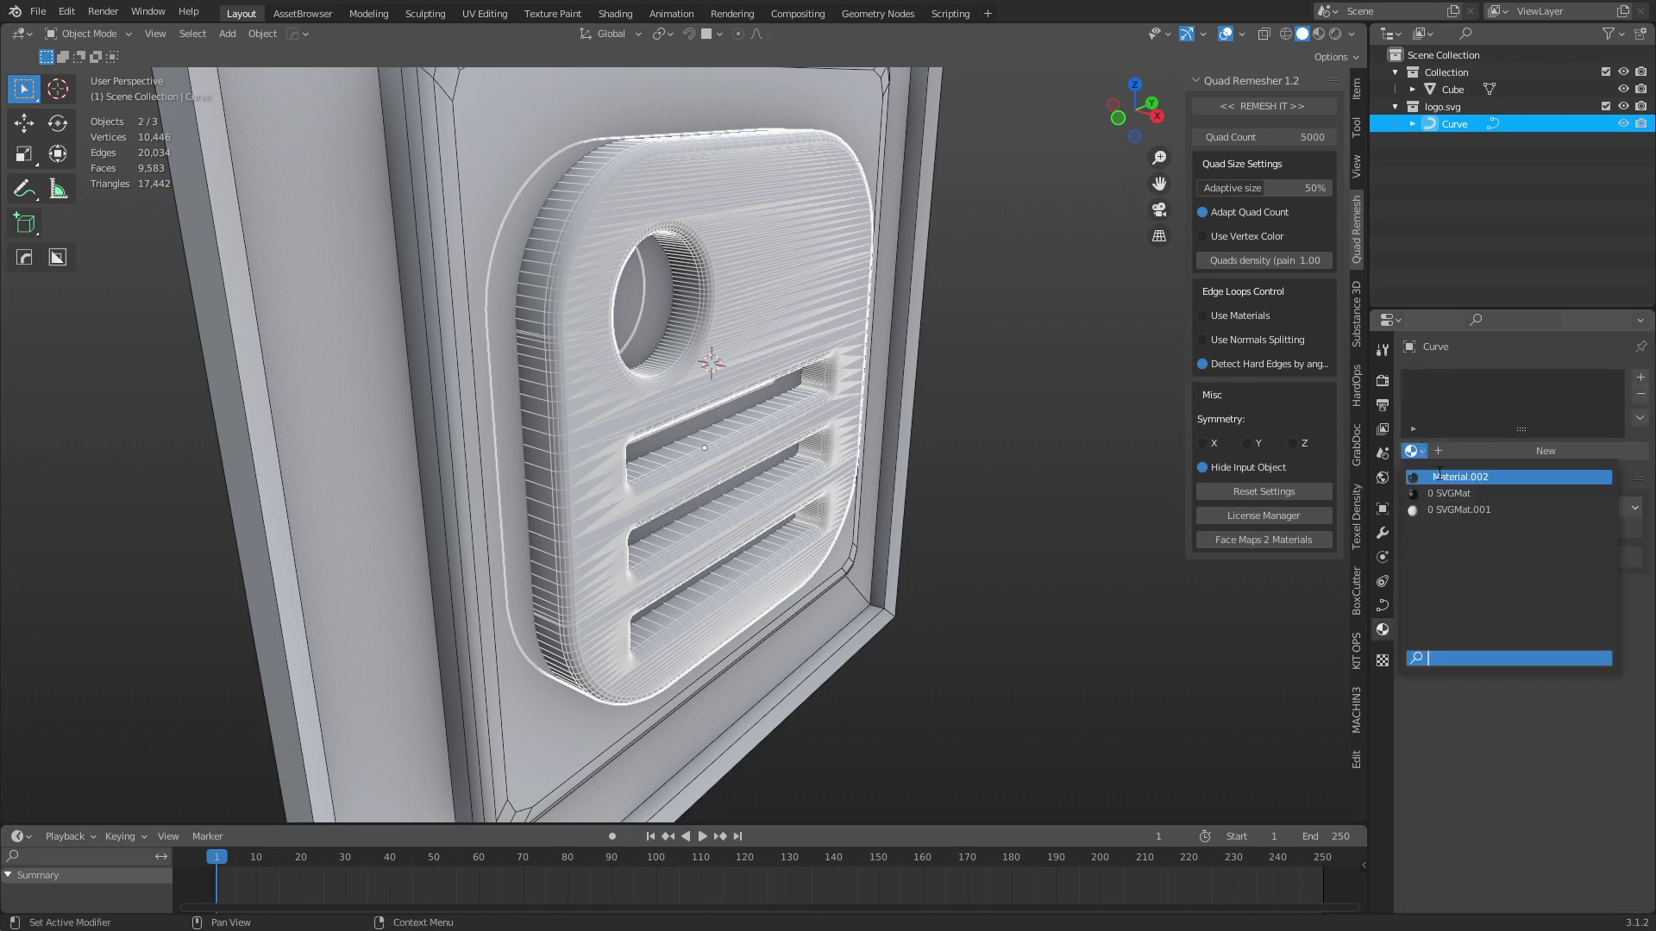
click(1457, 477)
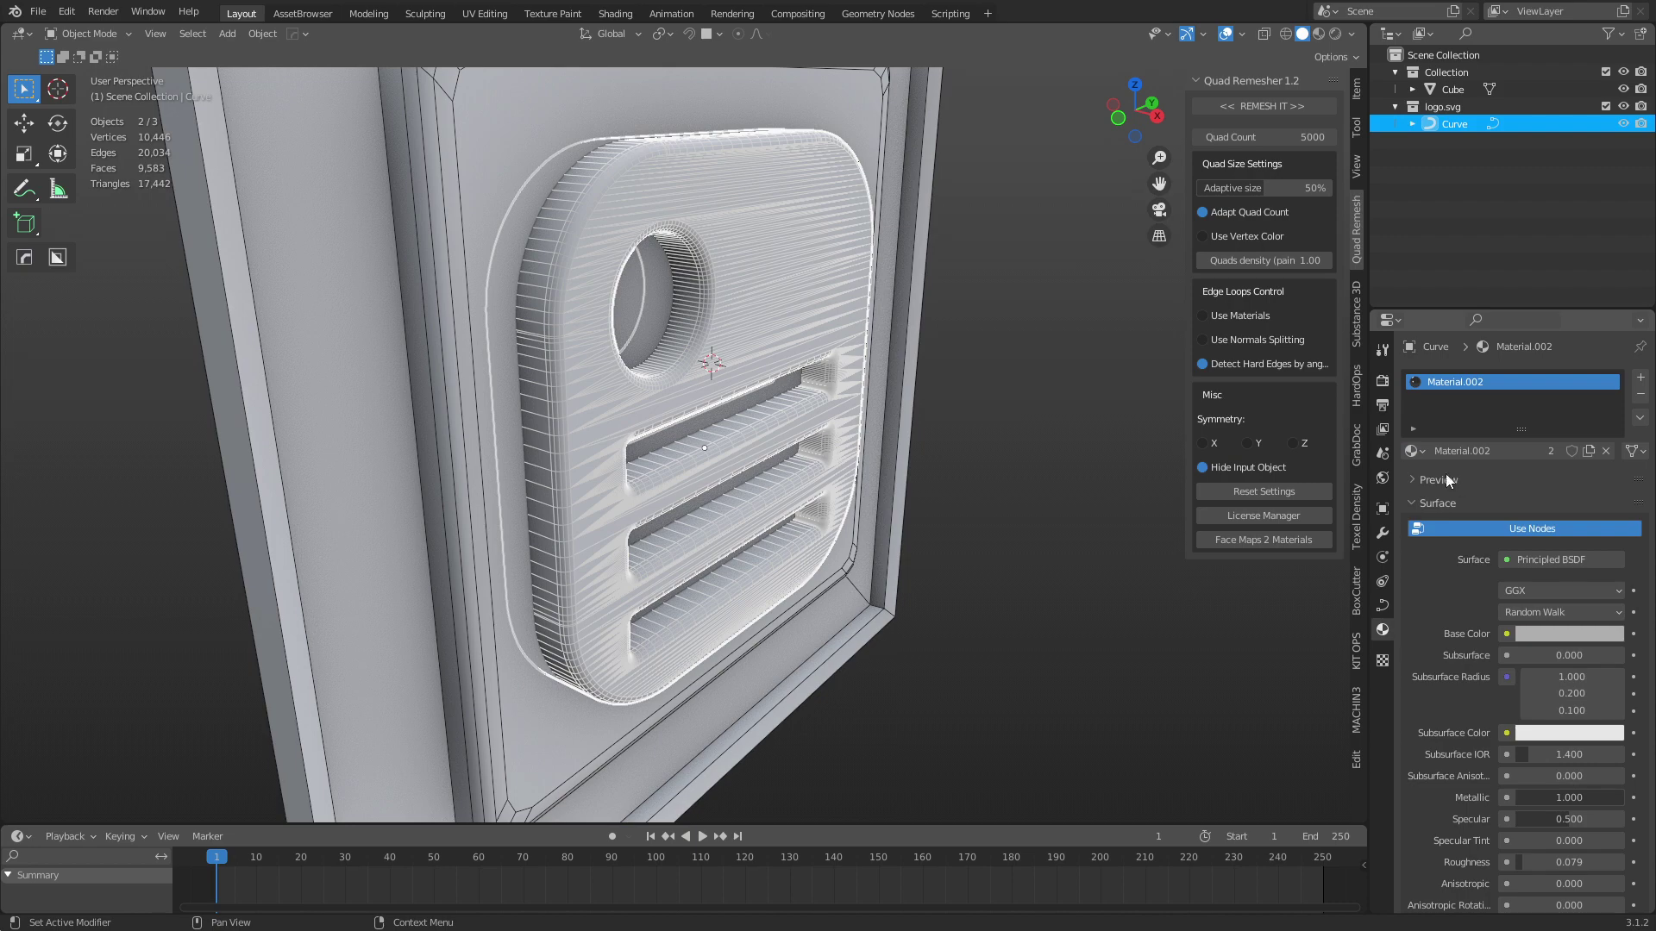
click(1318, 34)
click(1302, 35)
click(1027, 448)
middle_drag(988, 462, 795, 343)
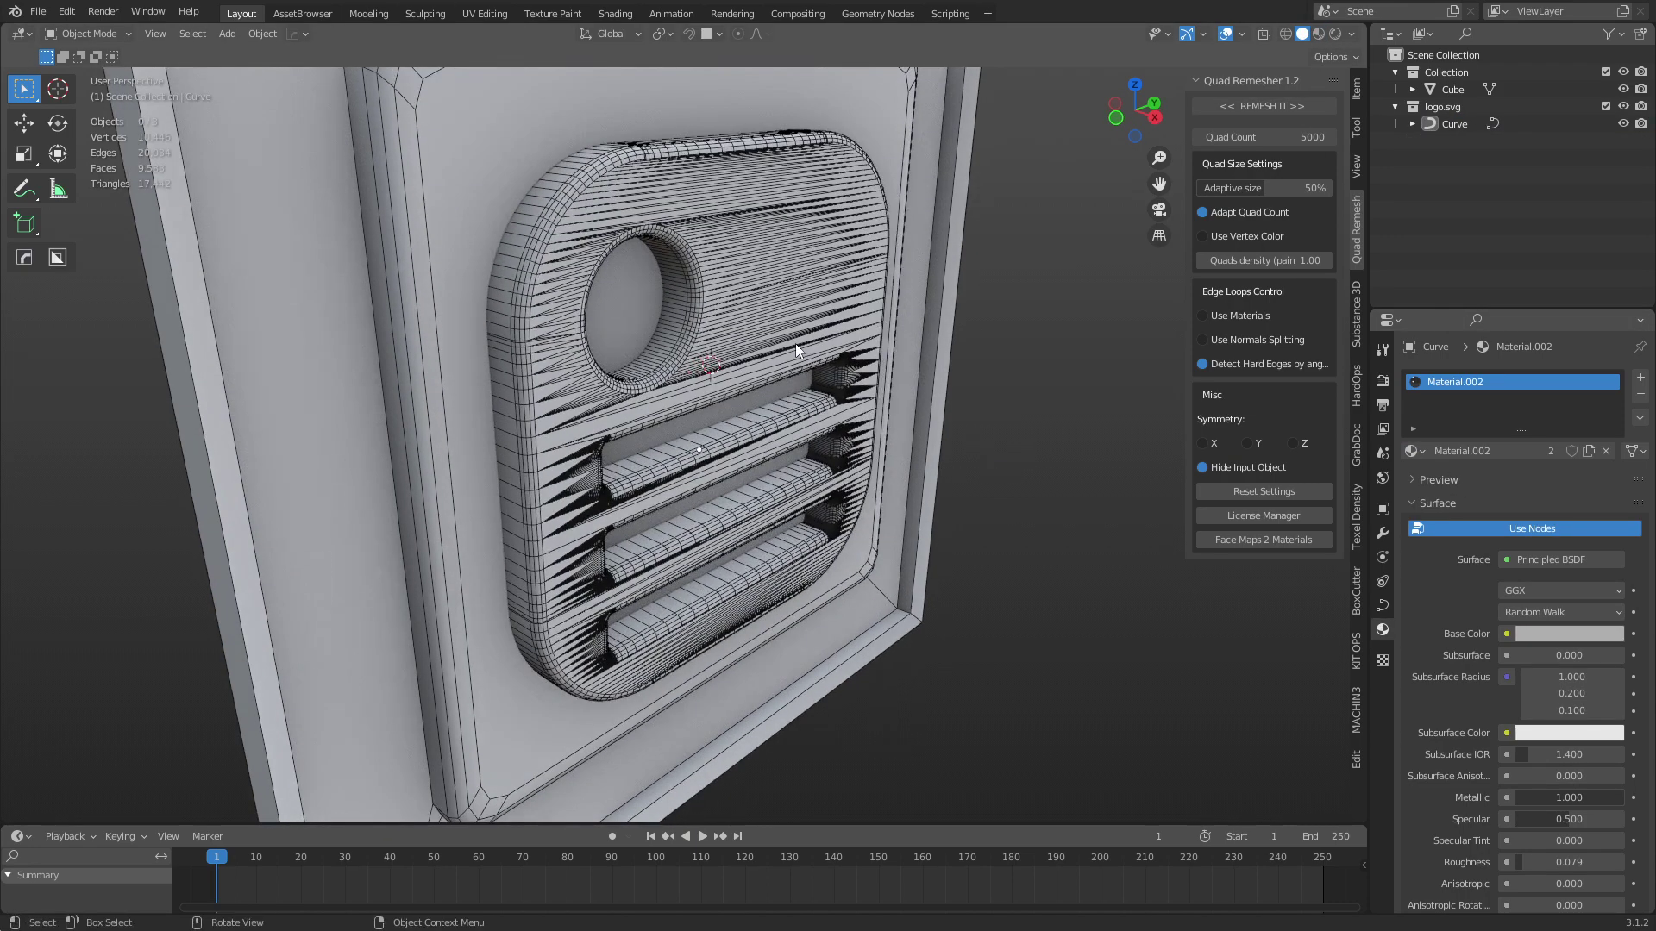
click(795, 343)
right_click(812, 316)
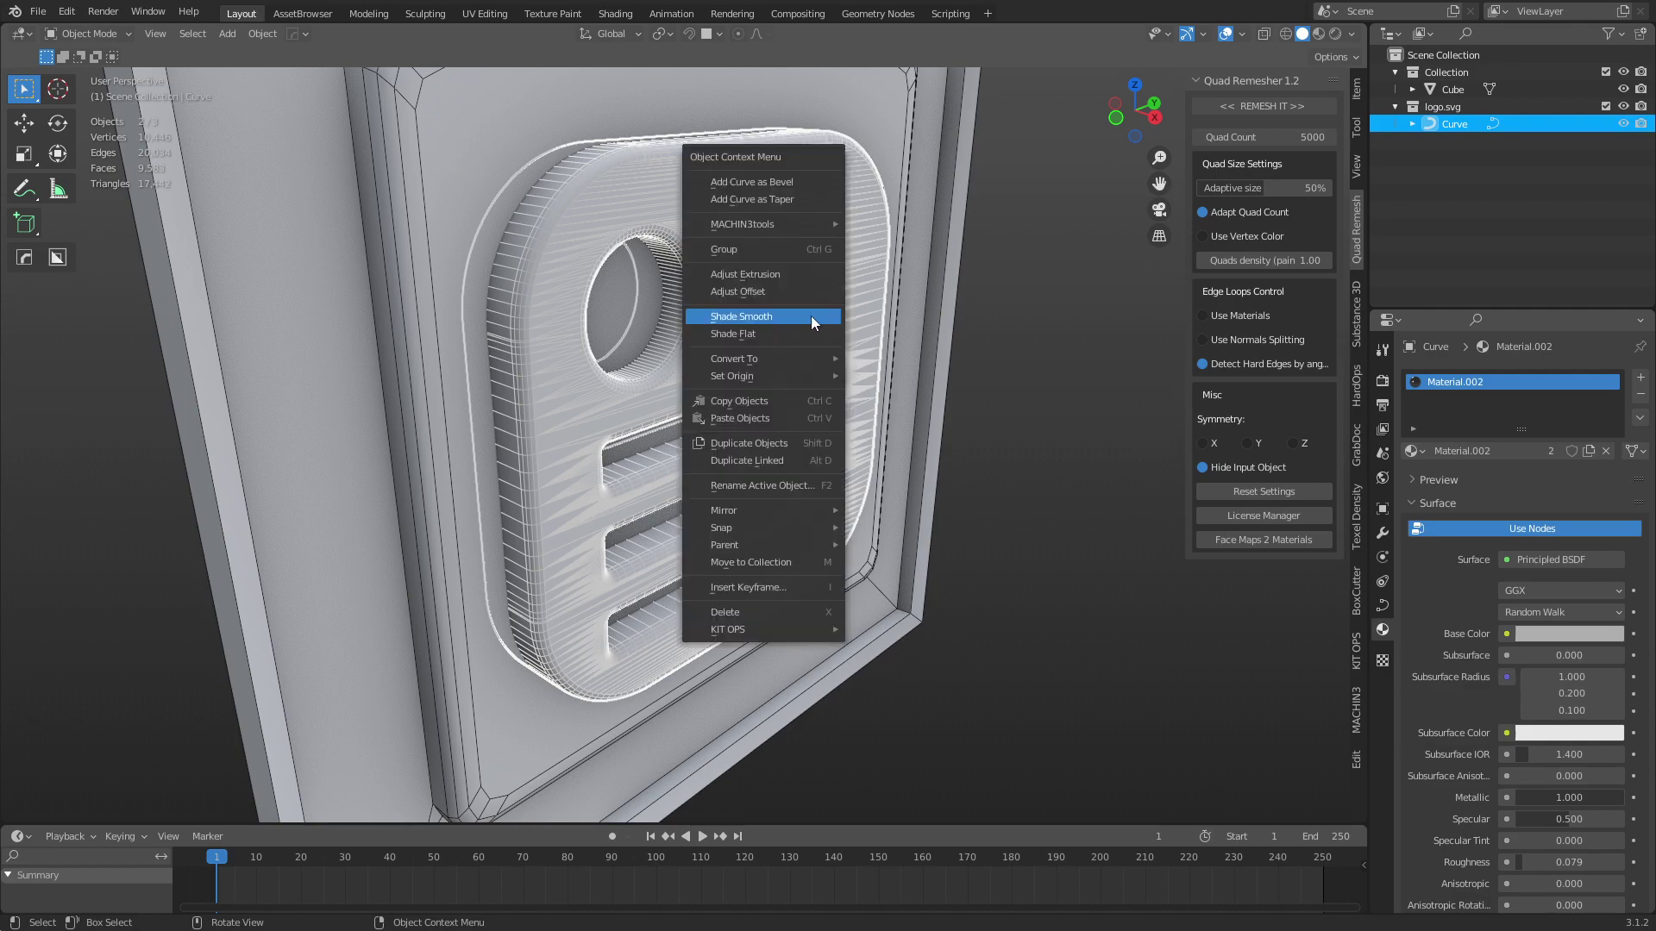
mouse_move(799, 355)
click(897, 375)
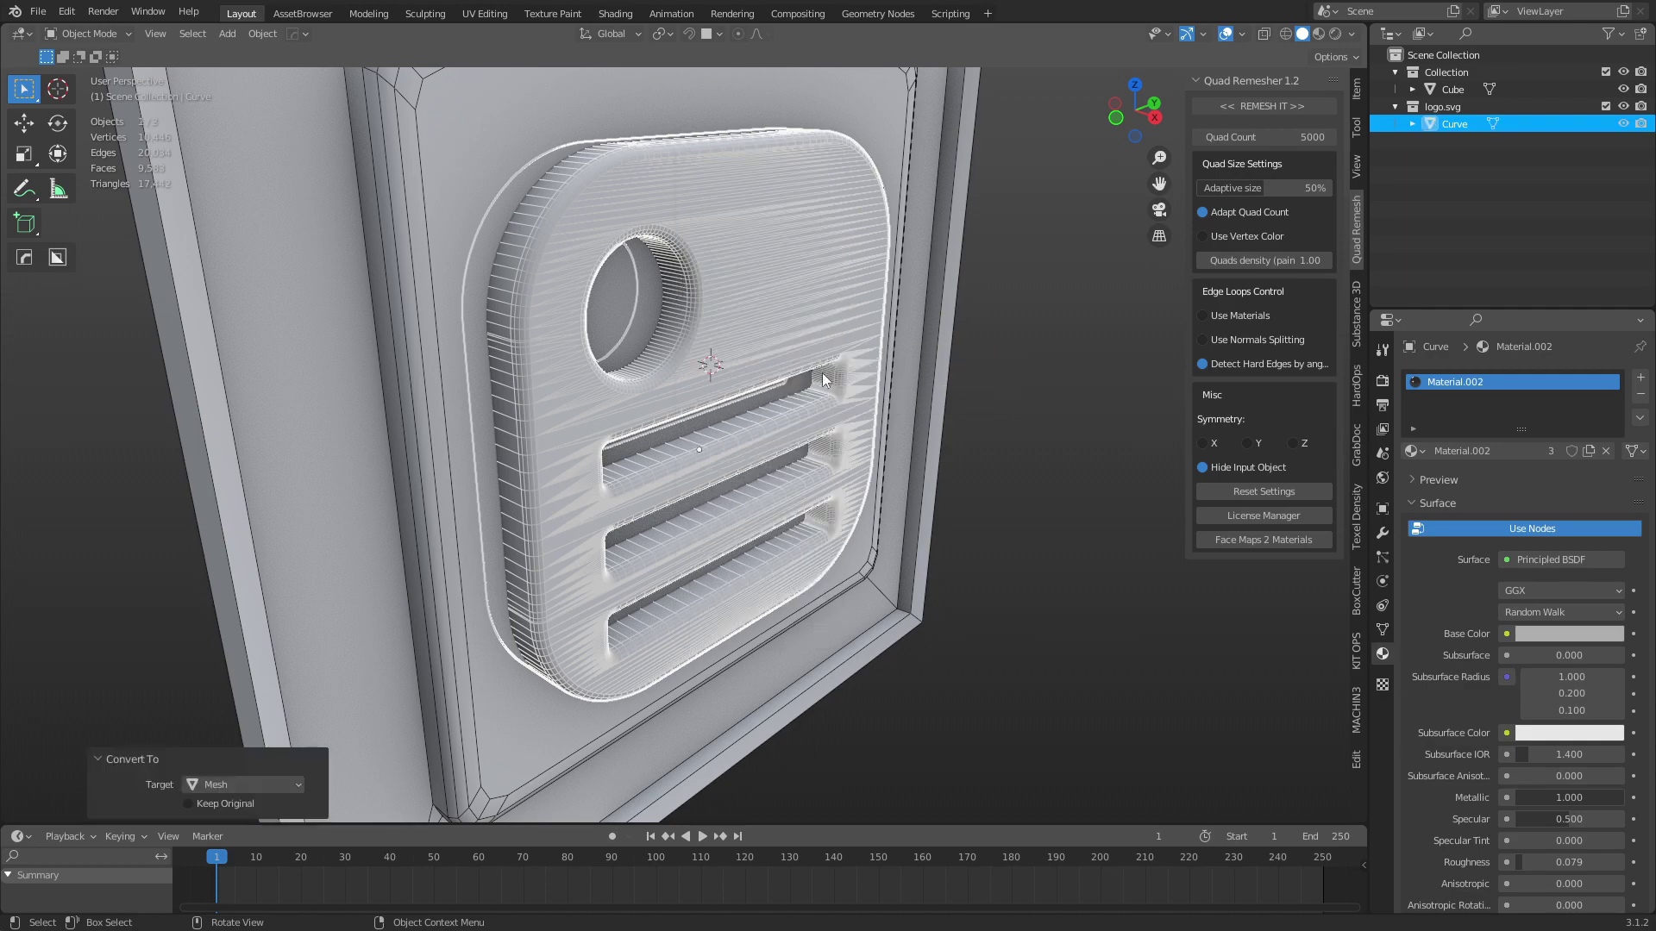
middle_drag(841, 453, 758, 462)
click(971, 469)
scroll(767, 426, up, 4)
scroll(768, 427, down, 3)
scroll(716, 426, up, 3)
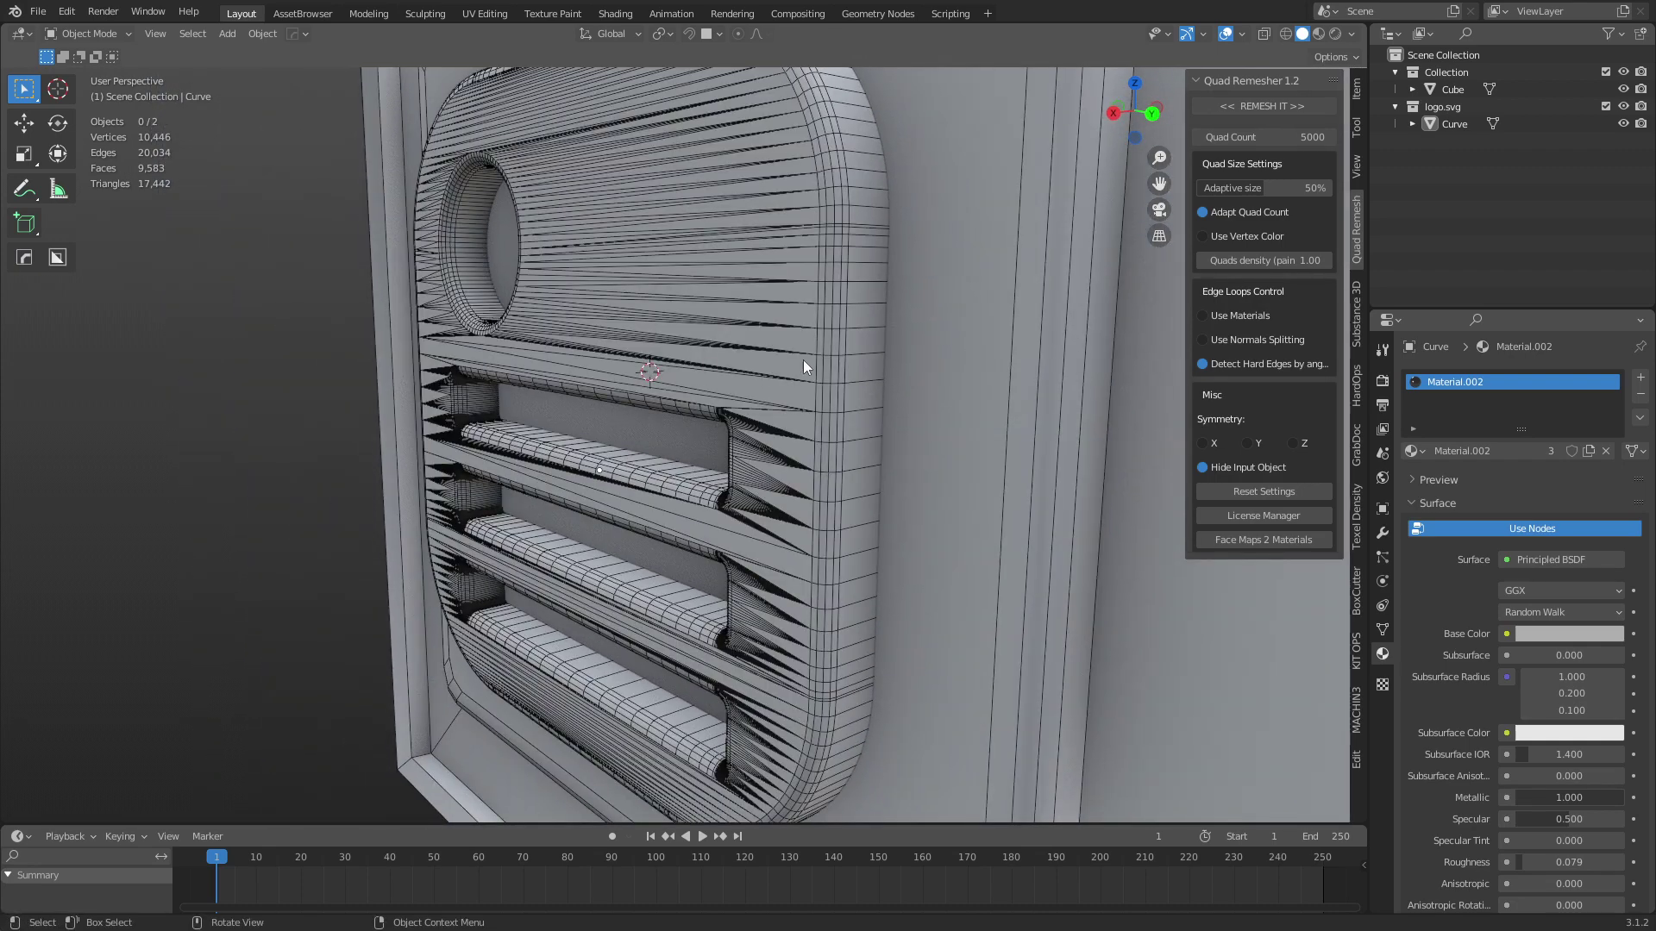
middle_drag(733, 448, 811, 452)
scroll(897, 470, down, 3)
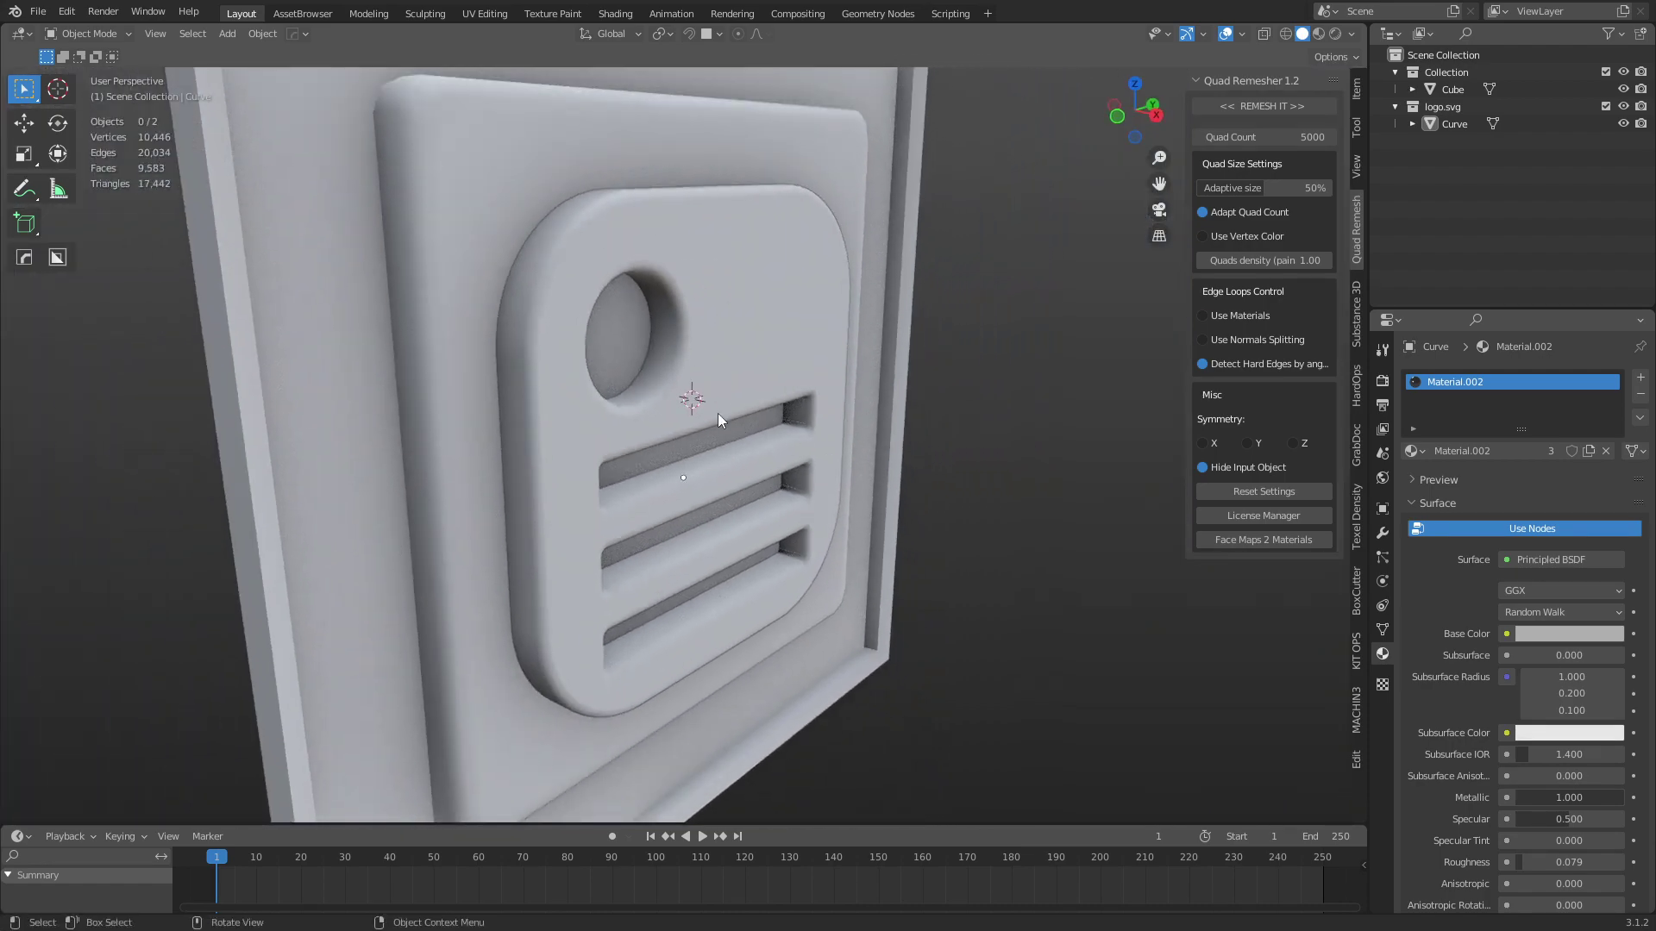
mouse_move(793, 486)
middle_down()
mouse_move(848, 490)
mouse_move(852, 461)
mouse_move(816, 471)
middle_up()
Step: Enter Edit Mode on the logo mesh and merge vertices by distance
click(816, 471)
key(ctrl+Tab)
click(879, 483)
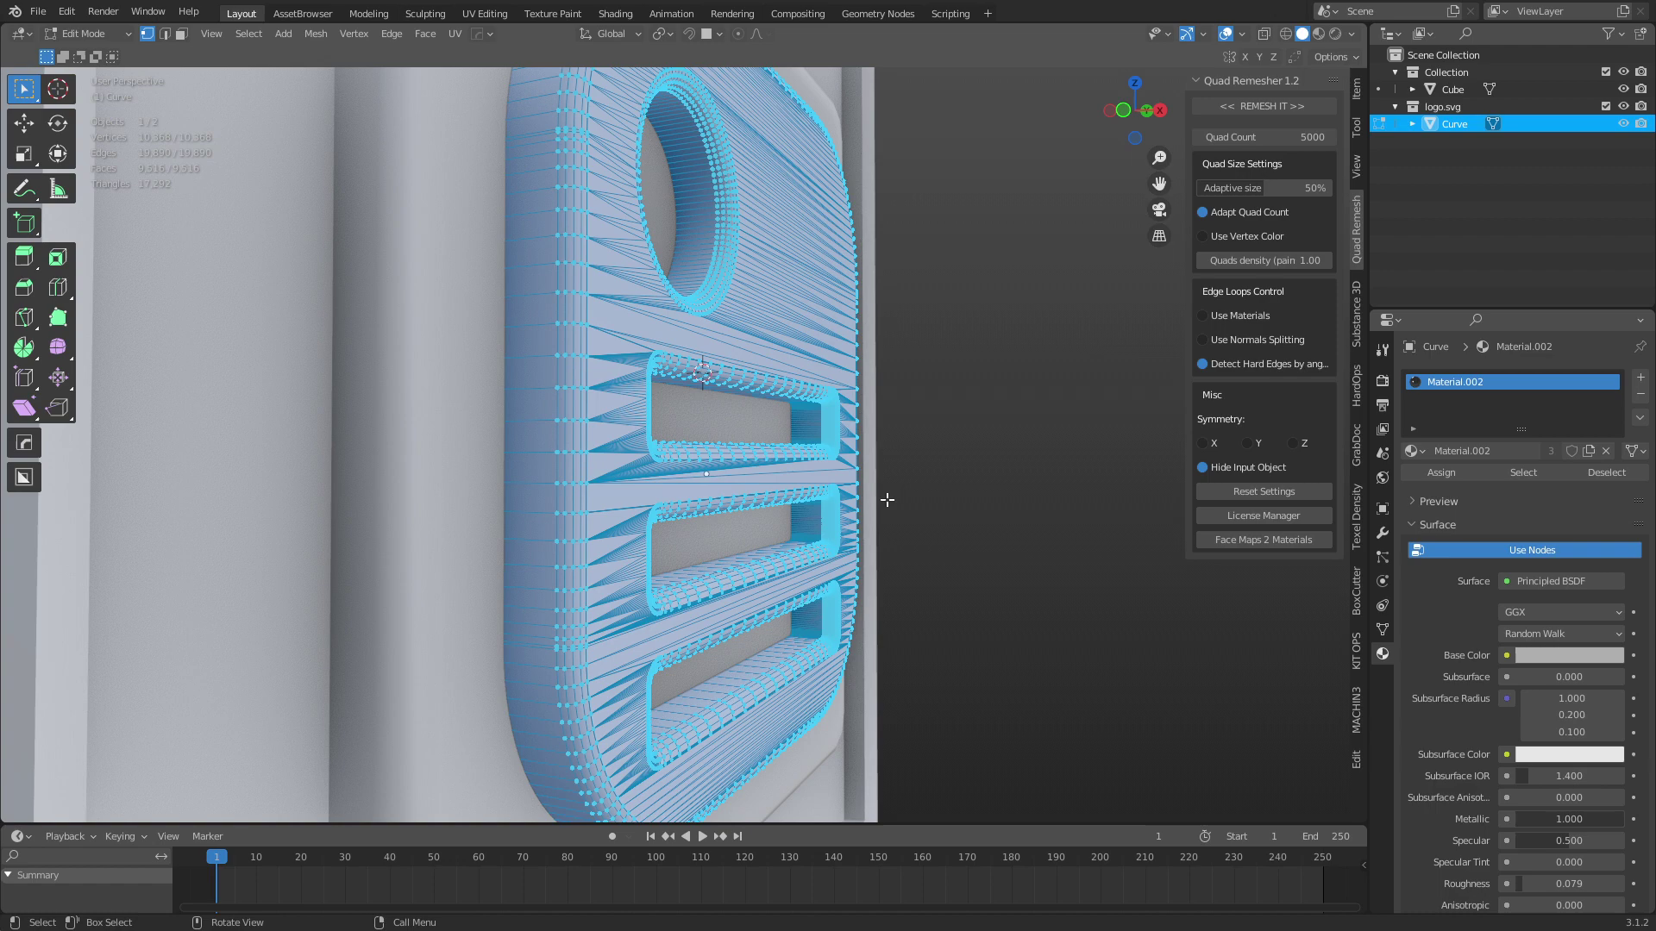
key(m)
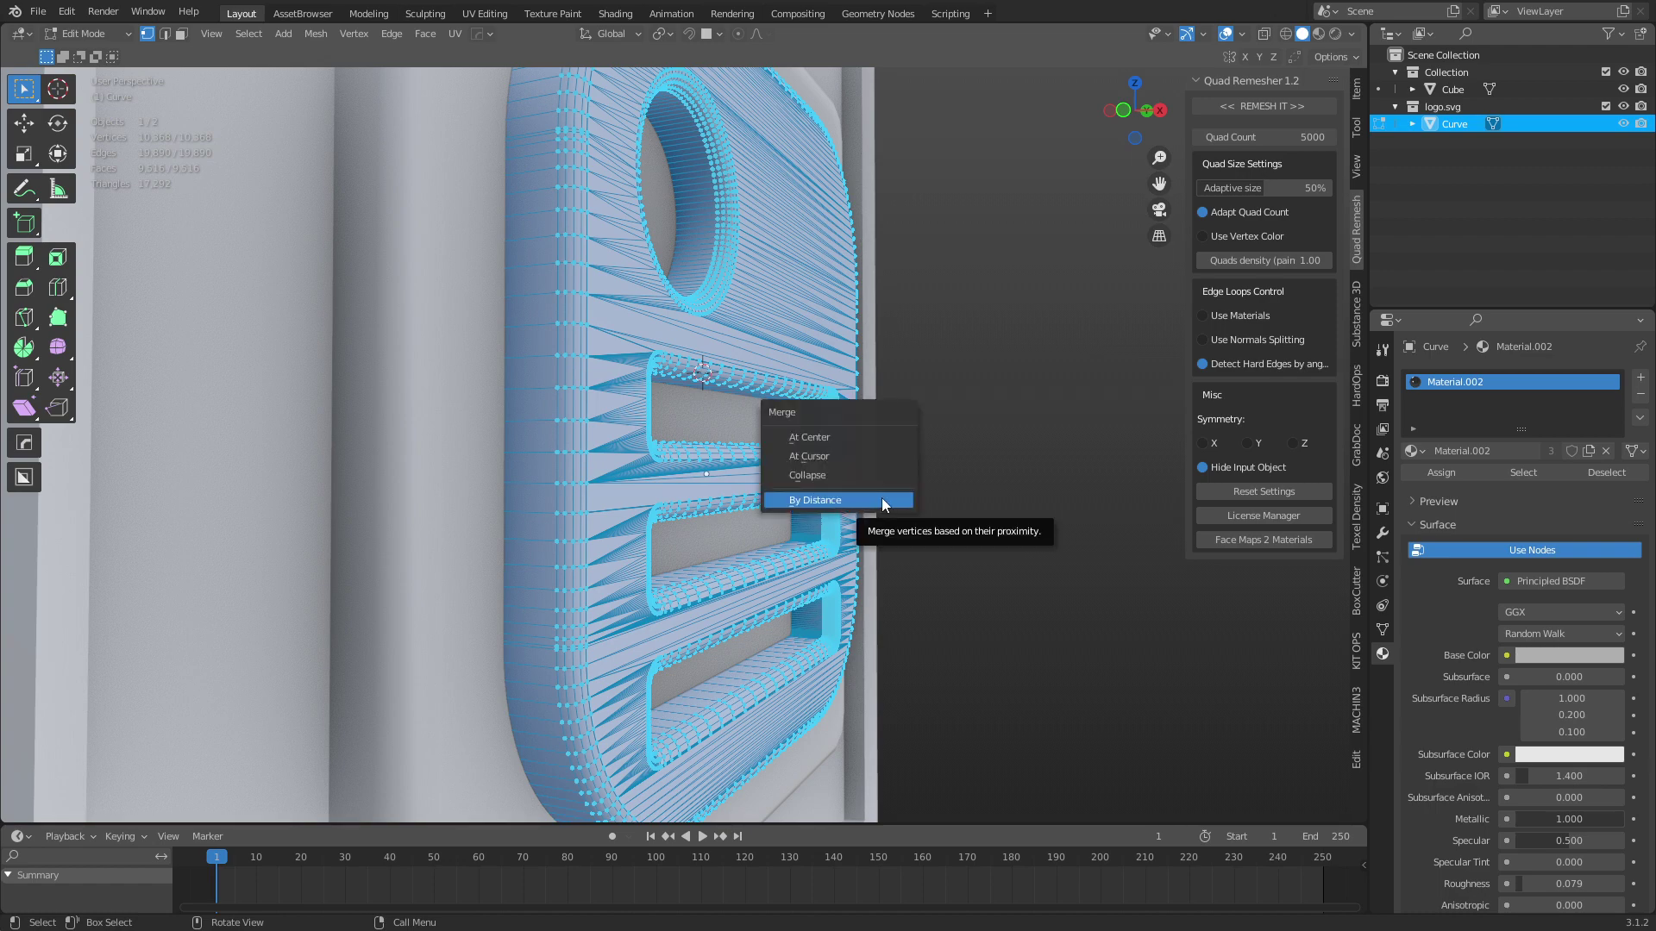
click(885, 504)
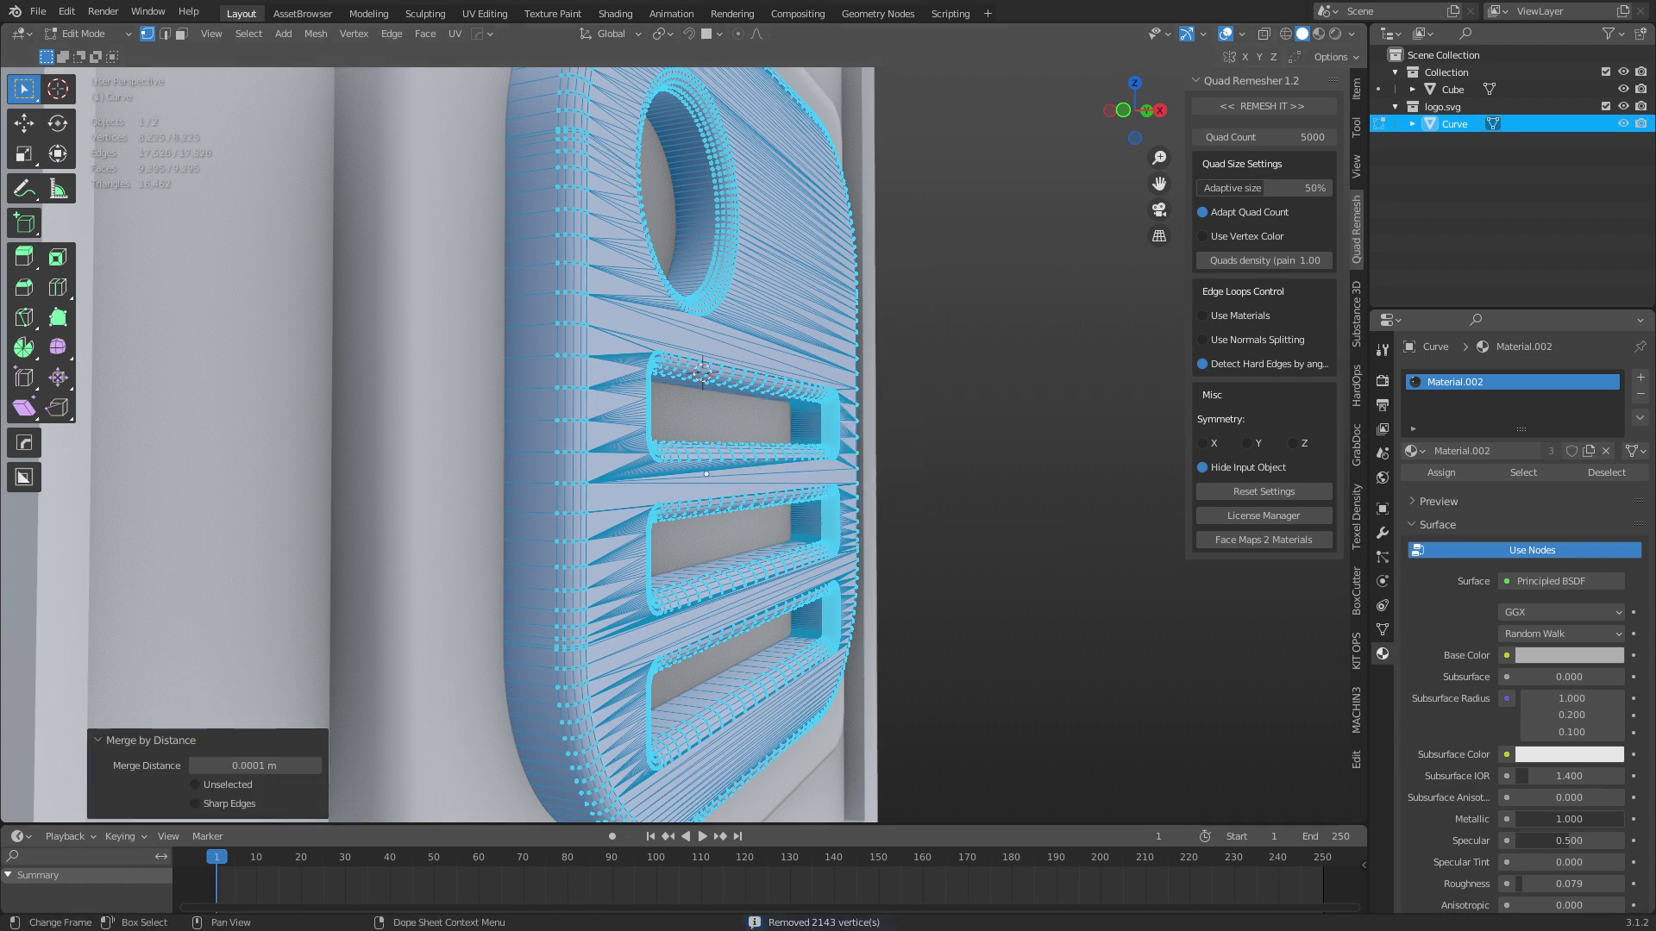
Step: Box-select the left half of the mesh and delete its faces
middle_drag(751, 582, 805, 573)
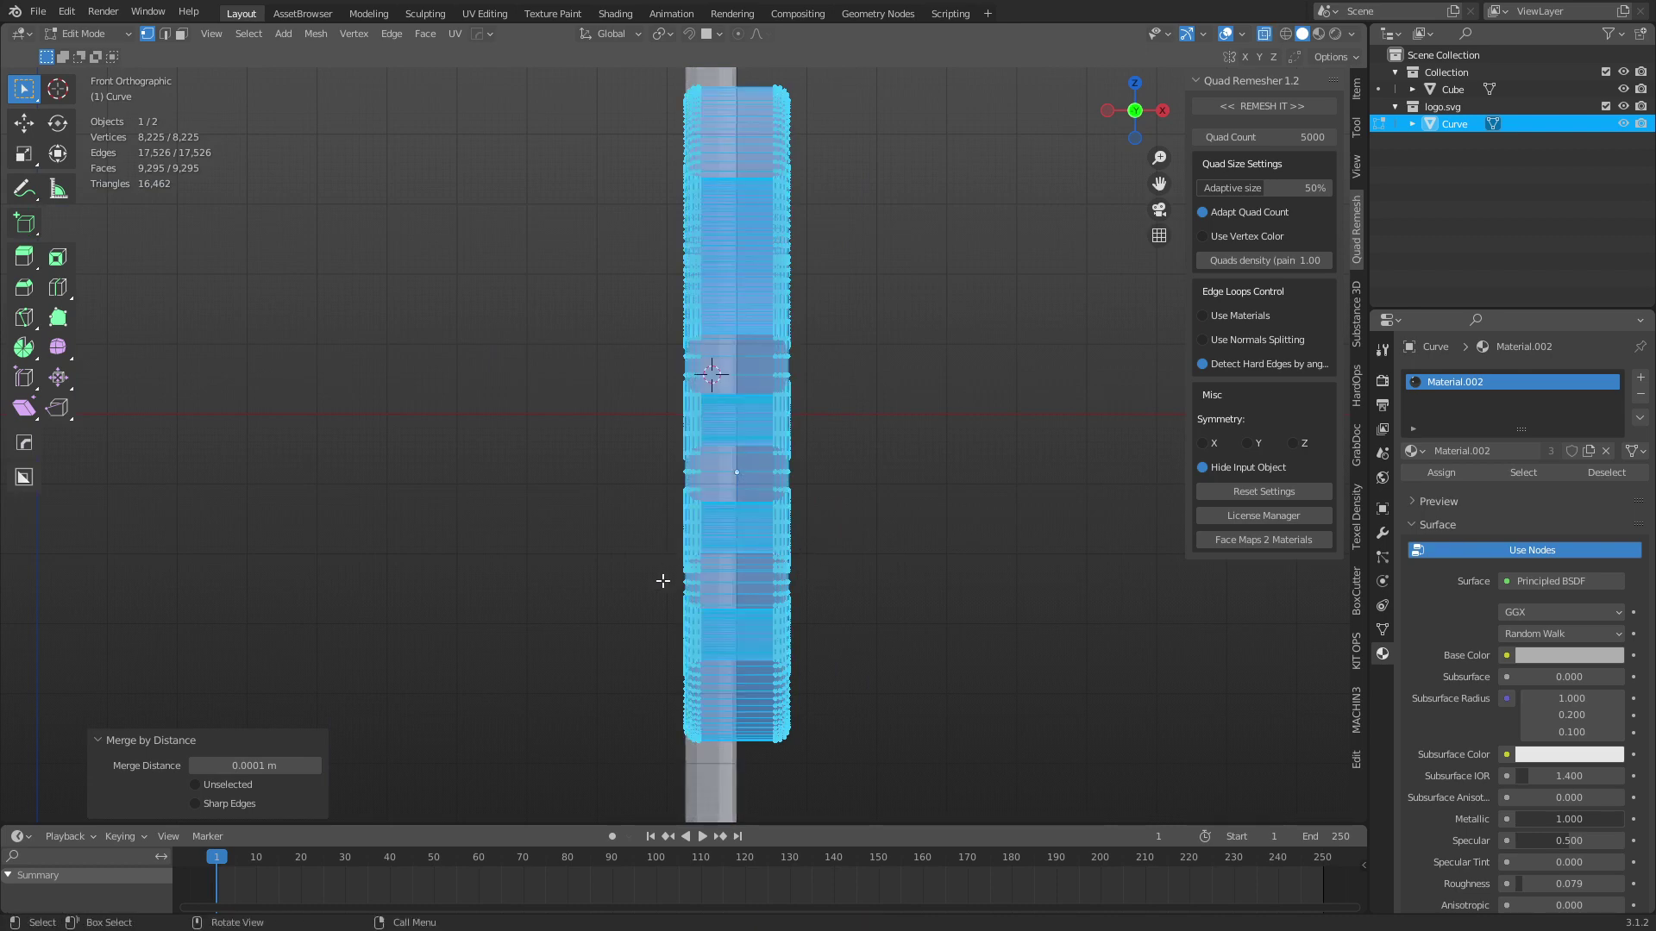
scroll(648, 608, down, 2)
drag(612, 683, 700, 158)
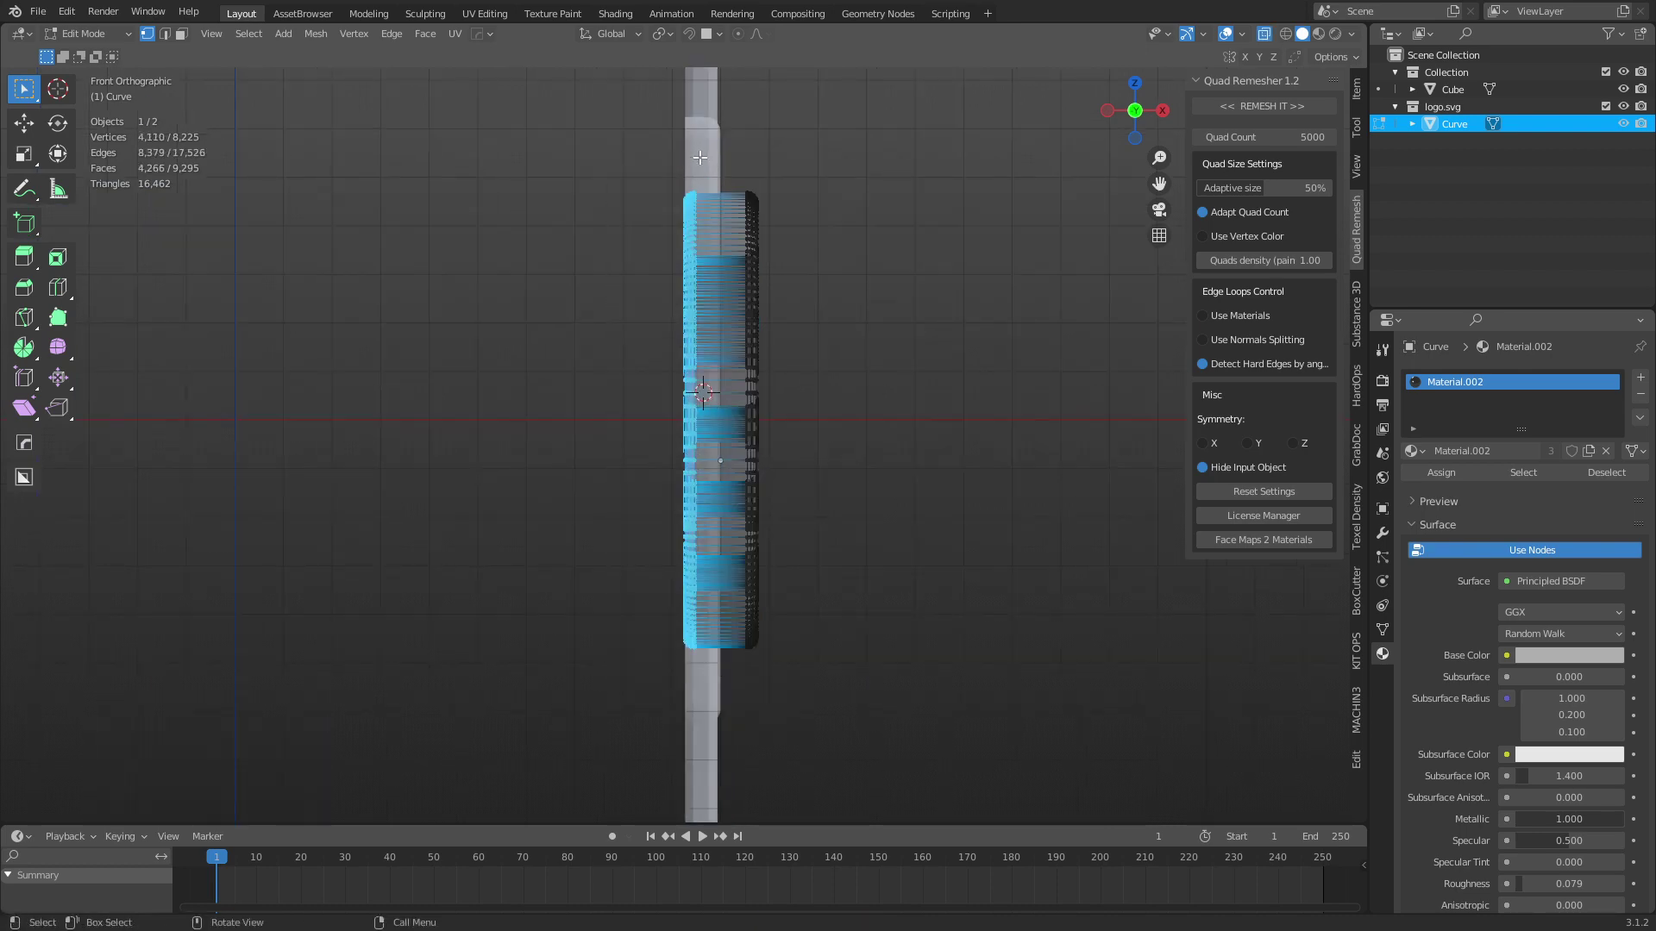
key(x)
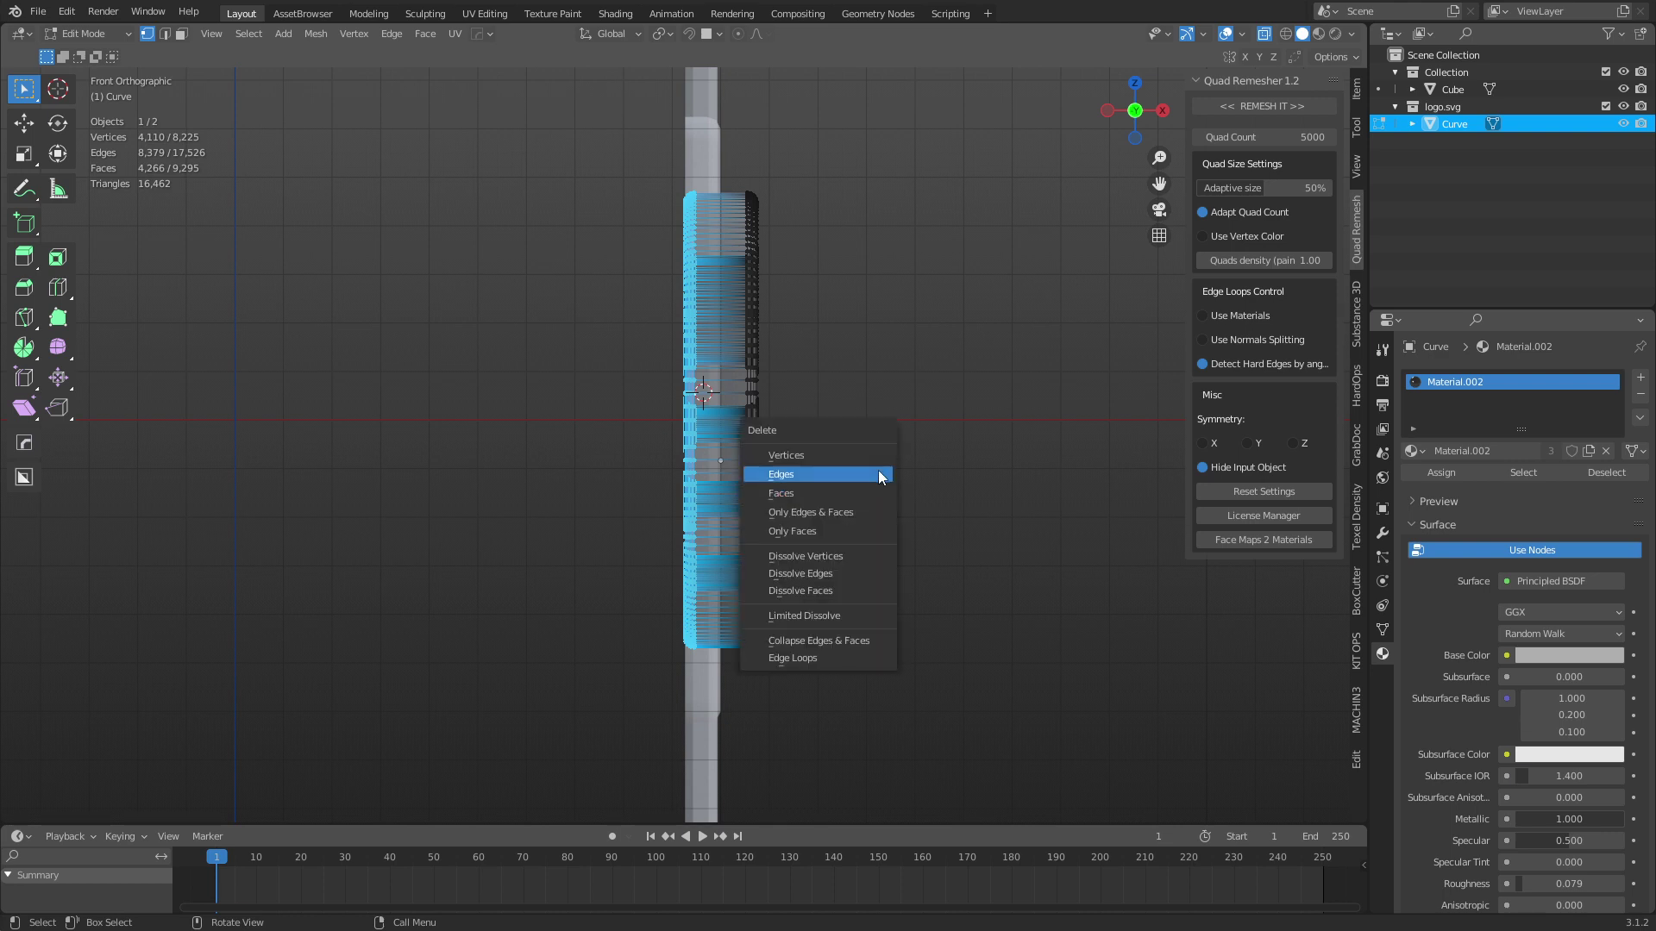
click(871, 495)
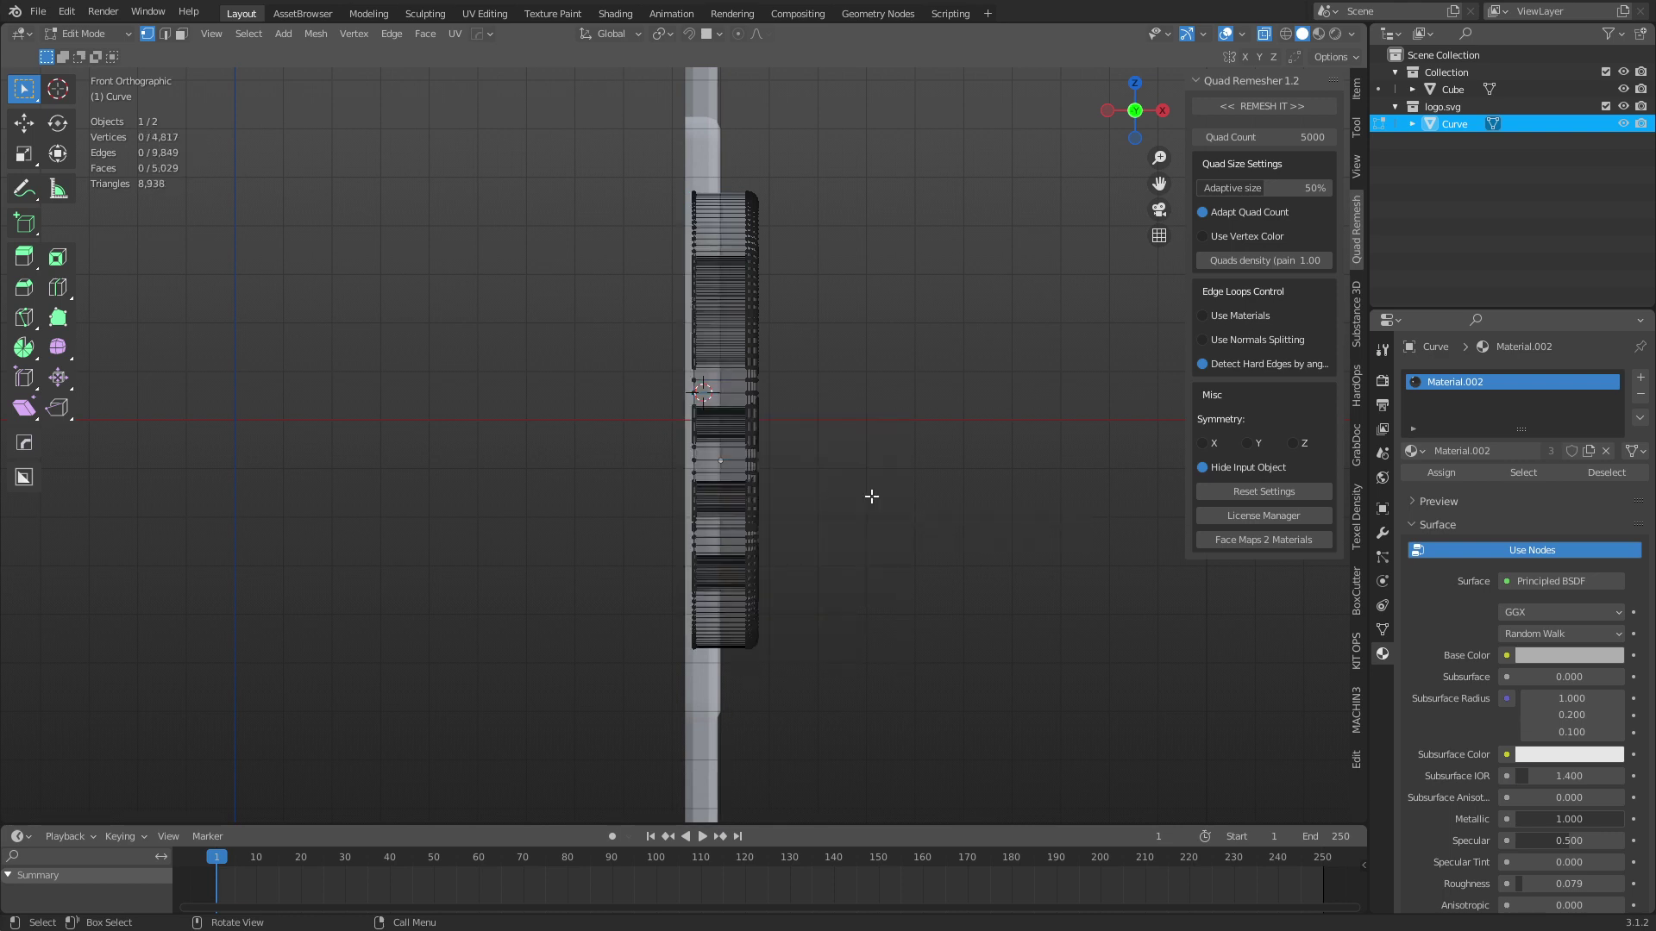
key(alt+z)
key(alt+z)
Step: Select the logo's outer edge loop and snap the 3D cursor to it
middle_drag(846, 495, 938, 521)
key(alt+z)
key(2)
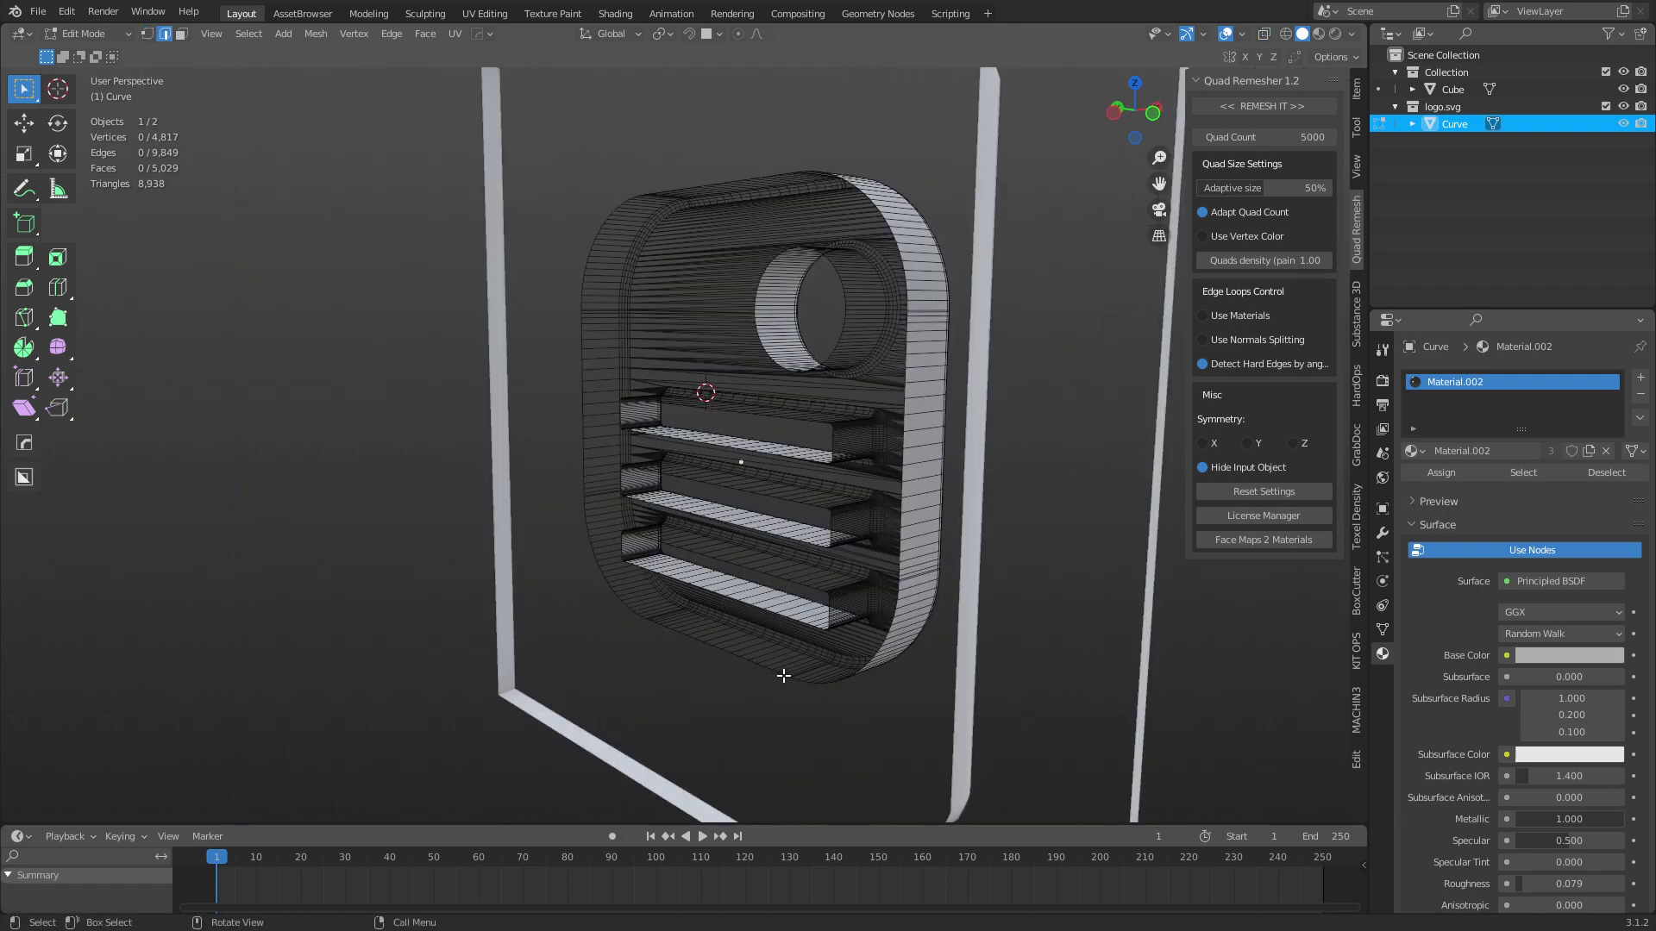
alt+click(764, 665)
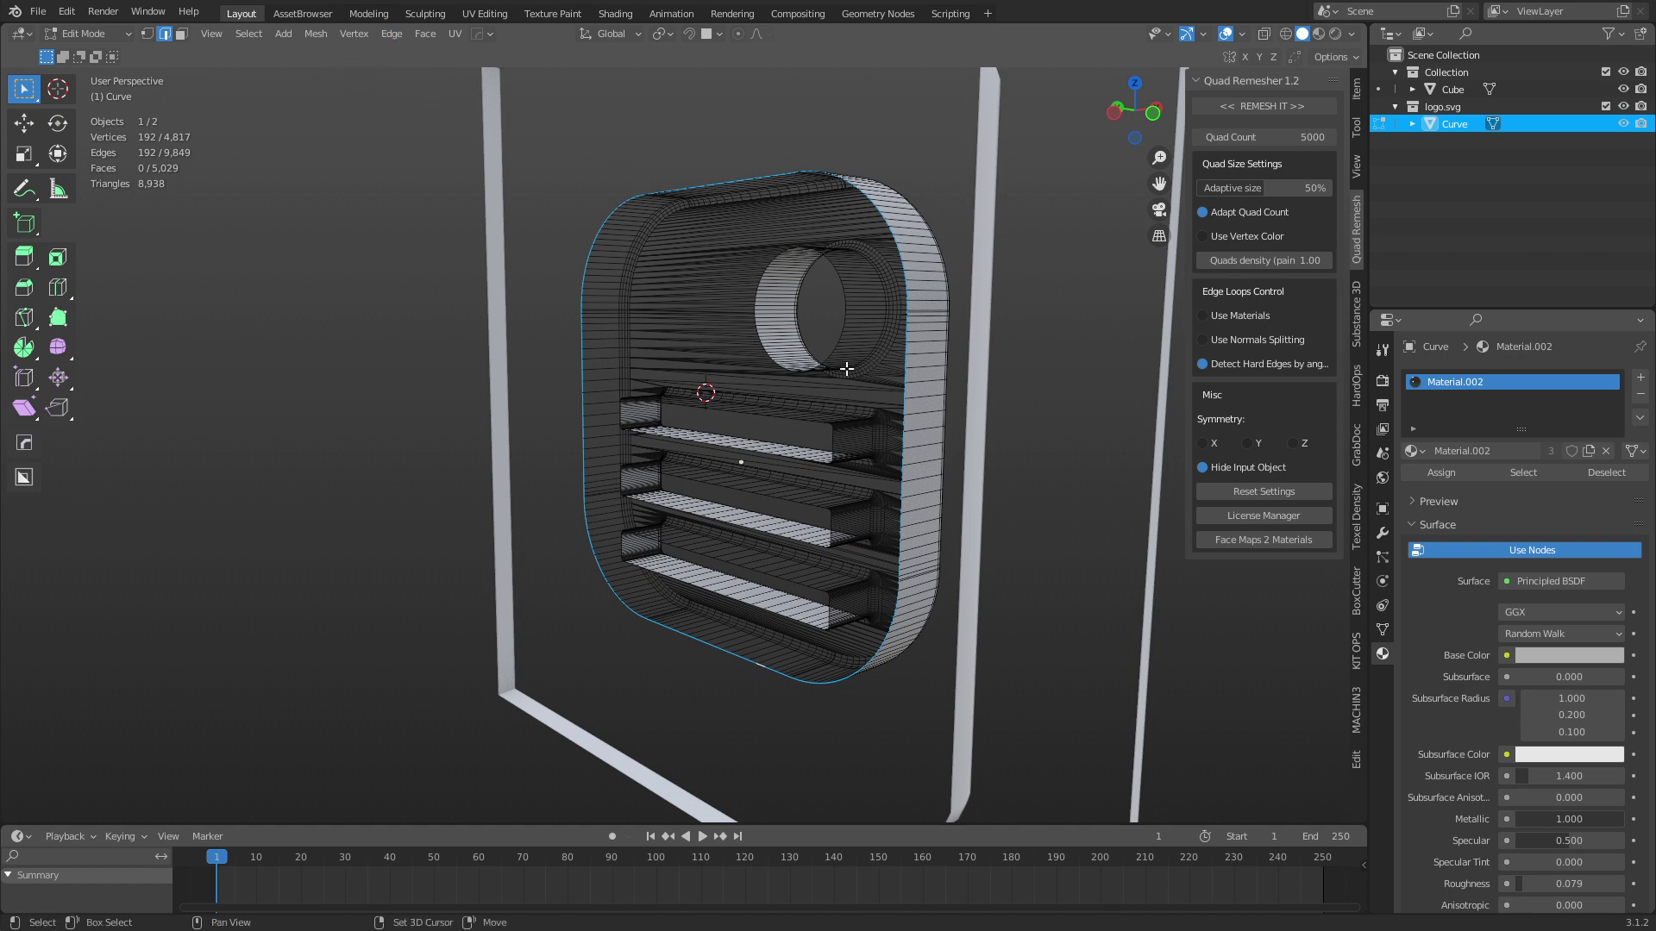
key(shift+s)
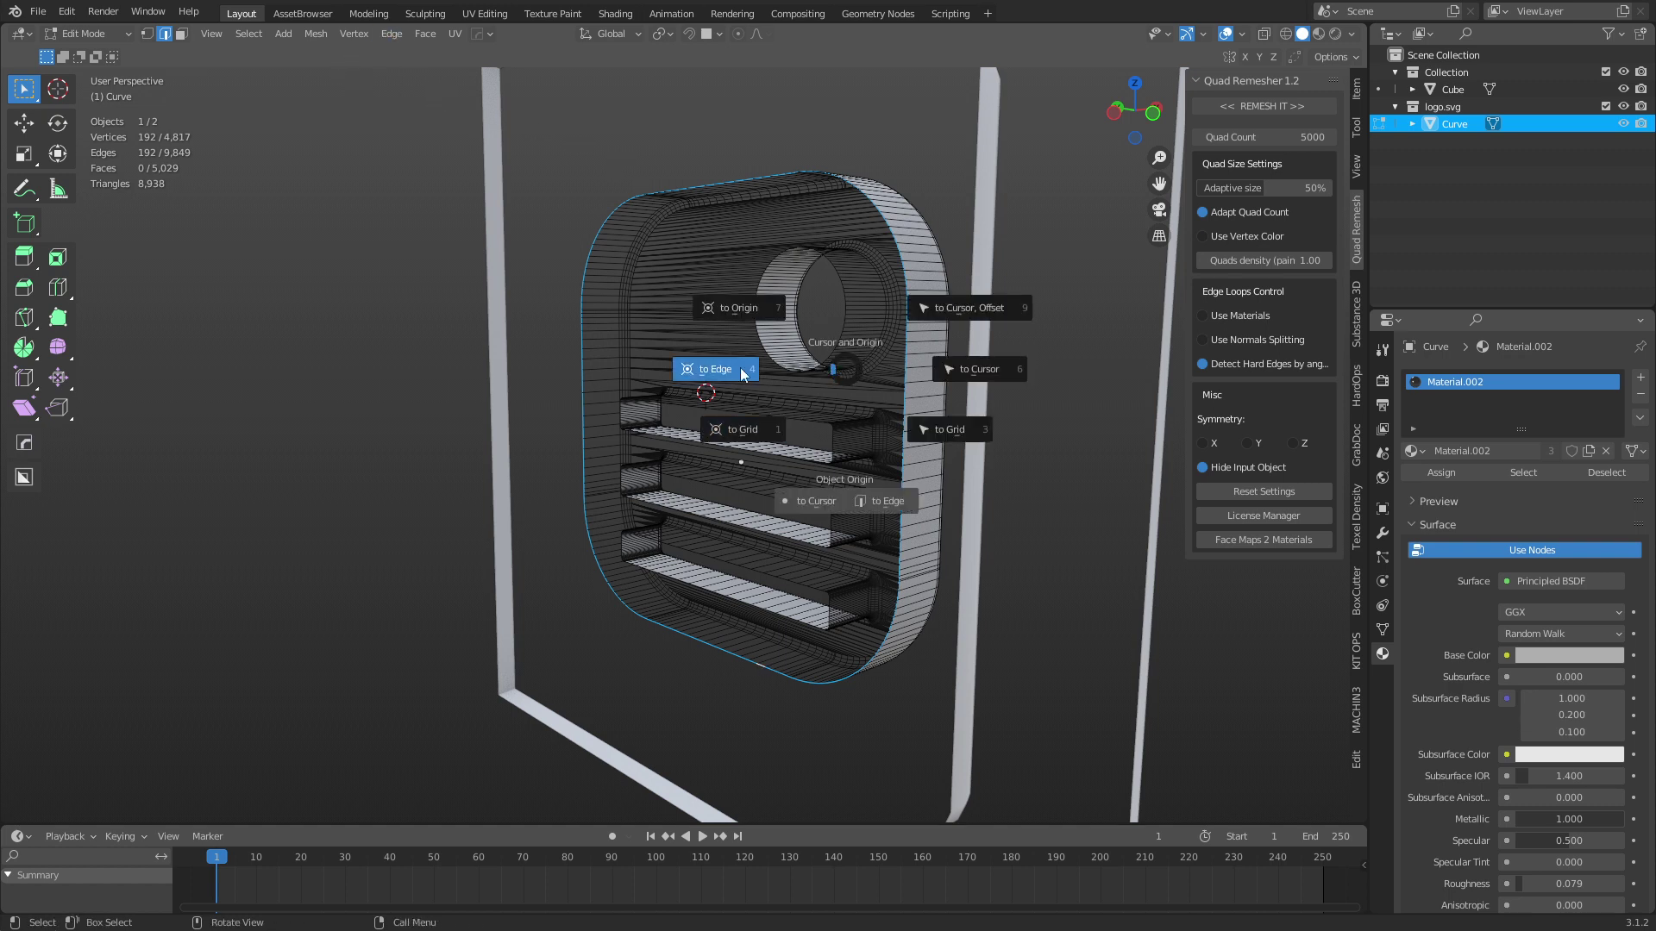
click(697, 417)
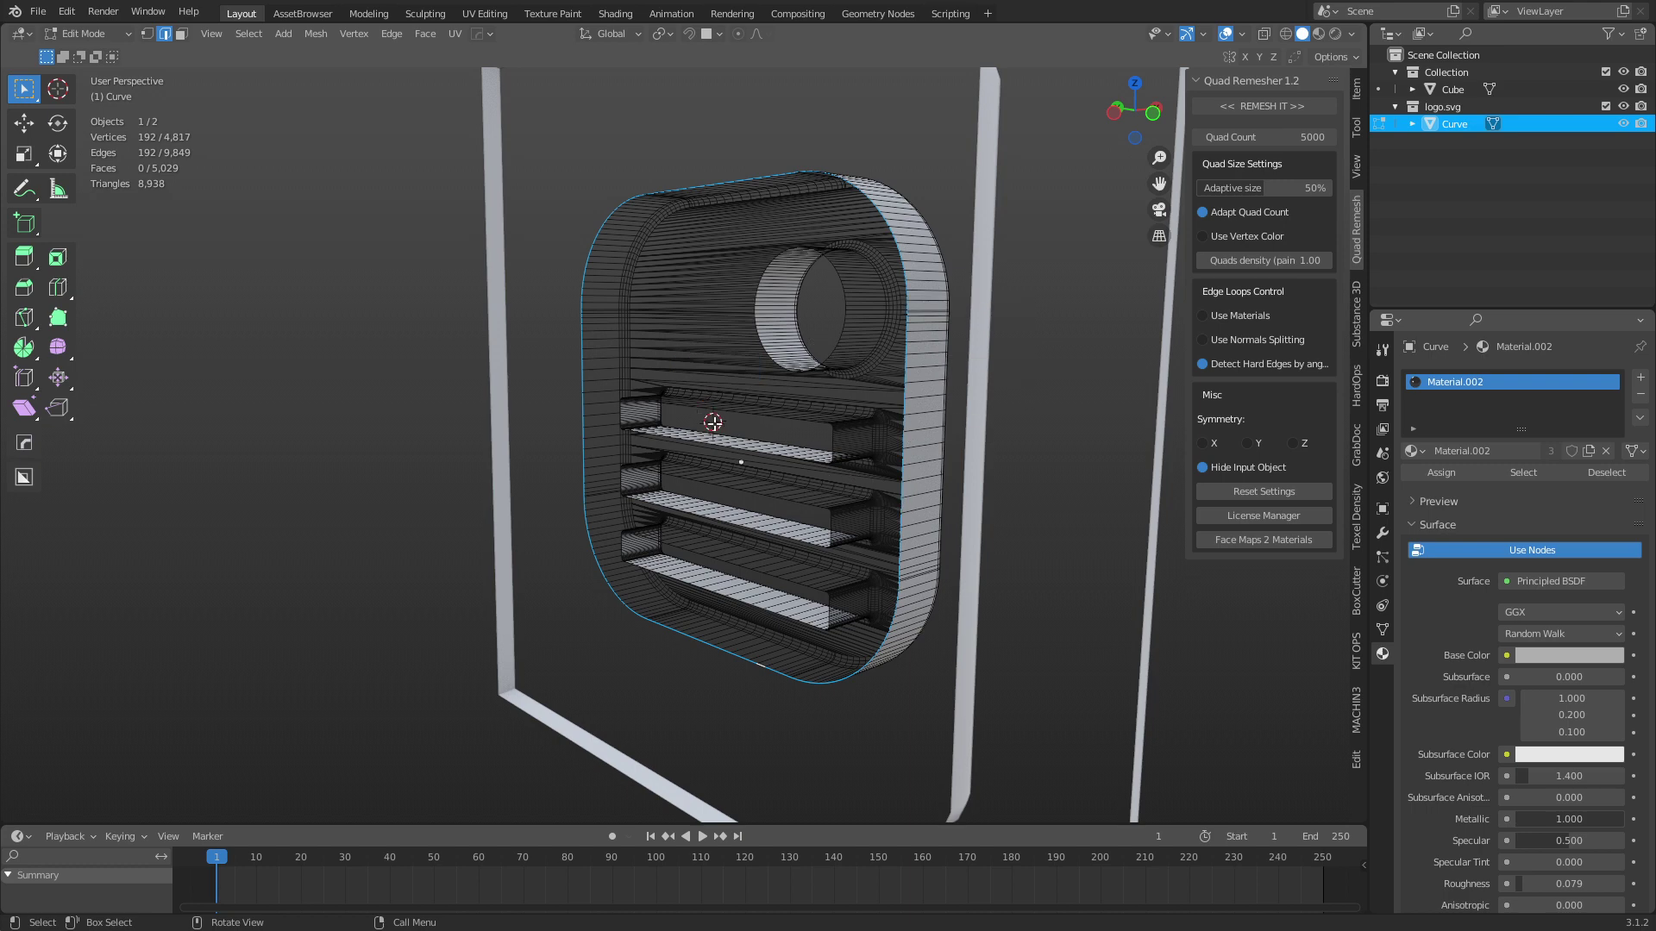
Step: Return to Object Mode and set the logo's origin to the 3D cursor
key(ctrl+Tab)
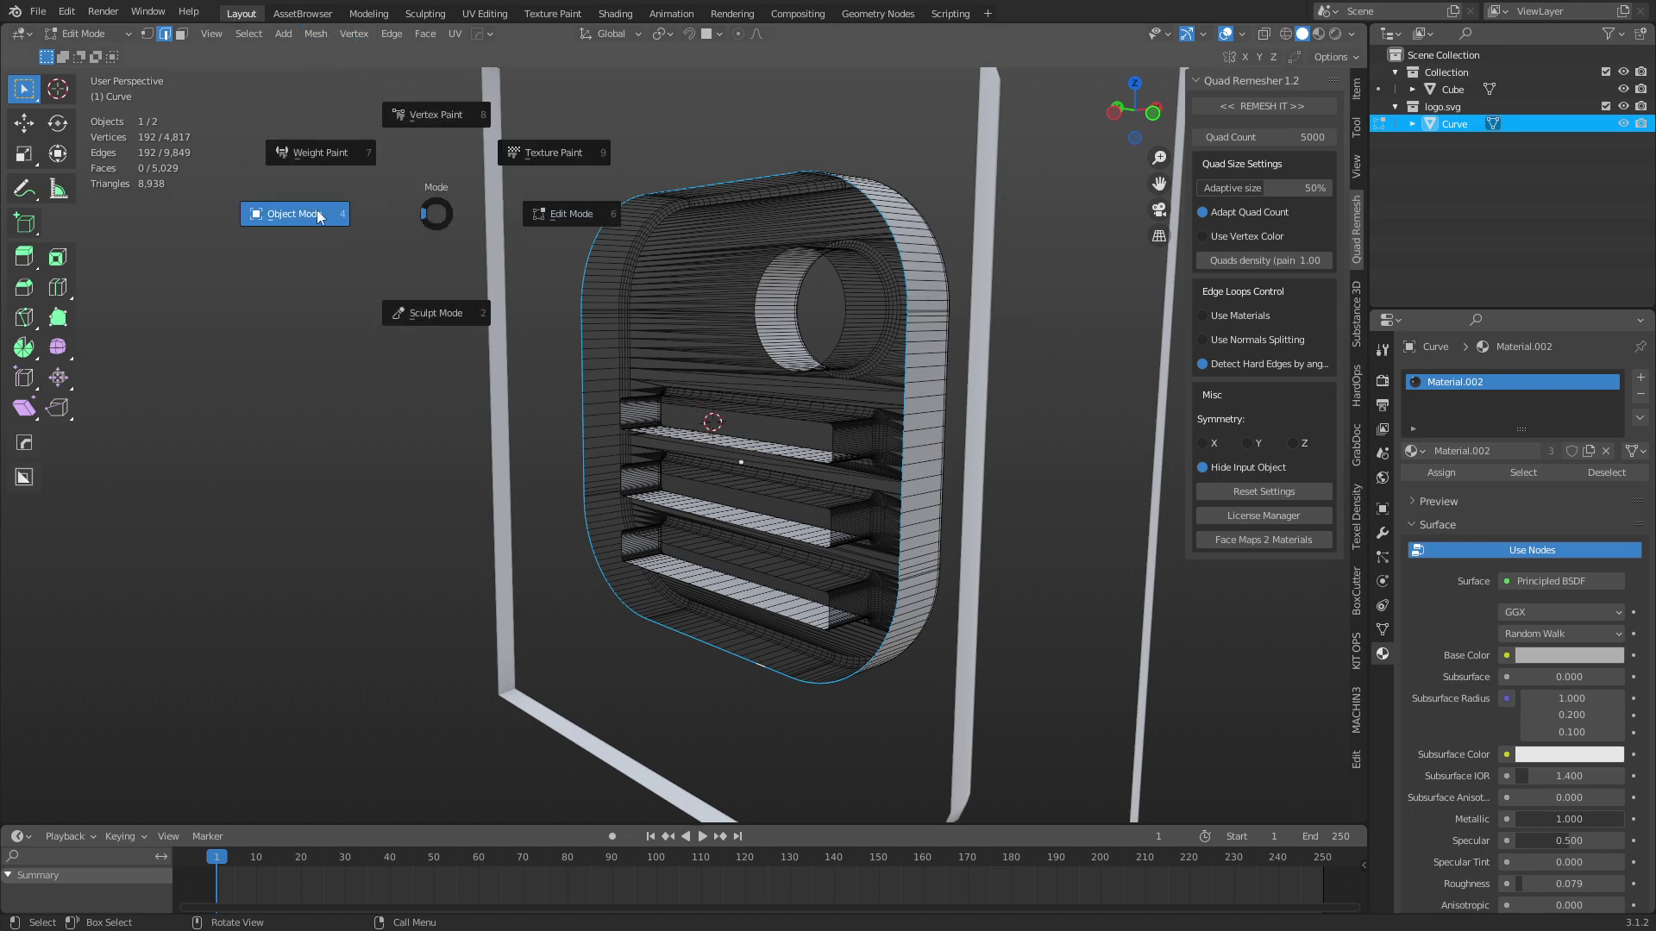
click(317, 50)
click(262, 33)
mouse_move(298, 71)
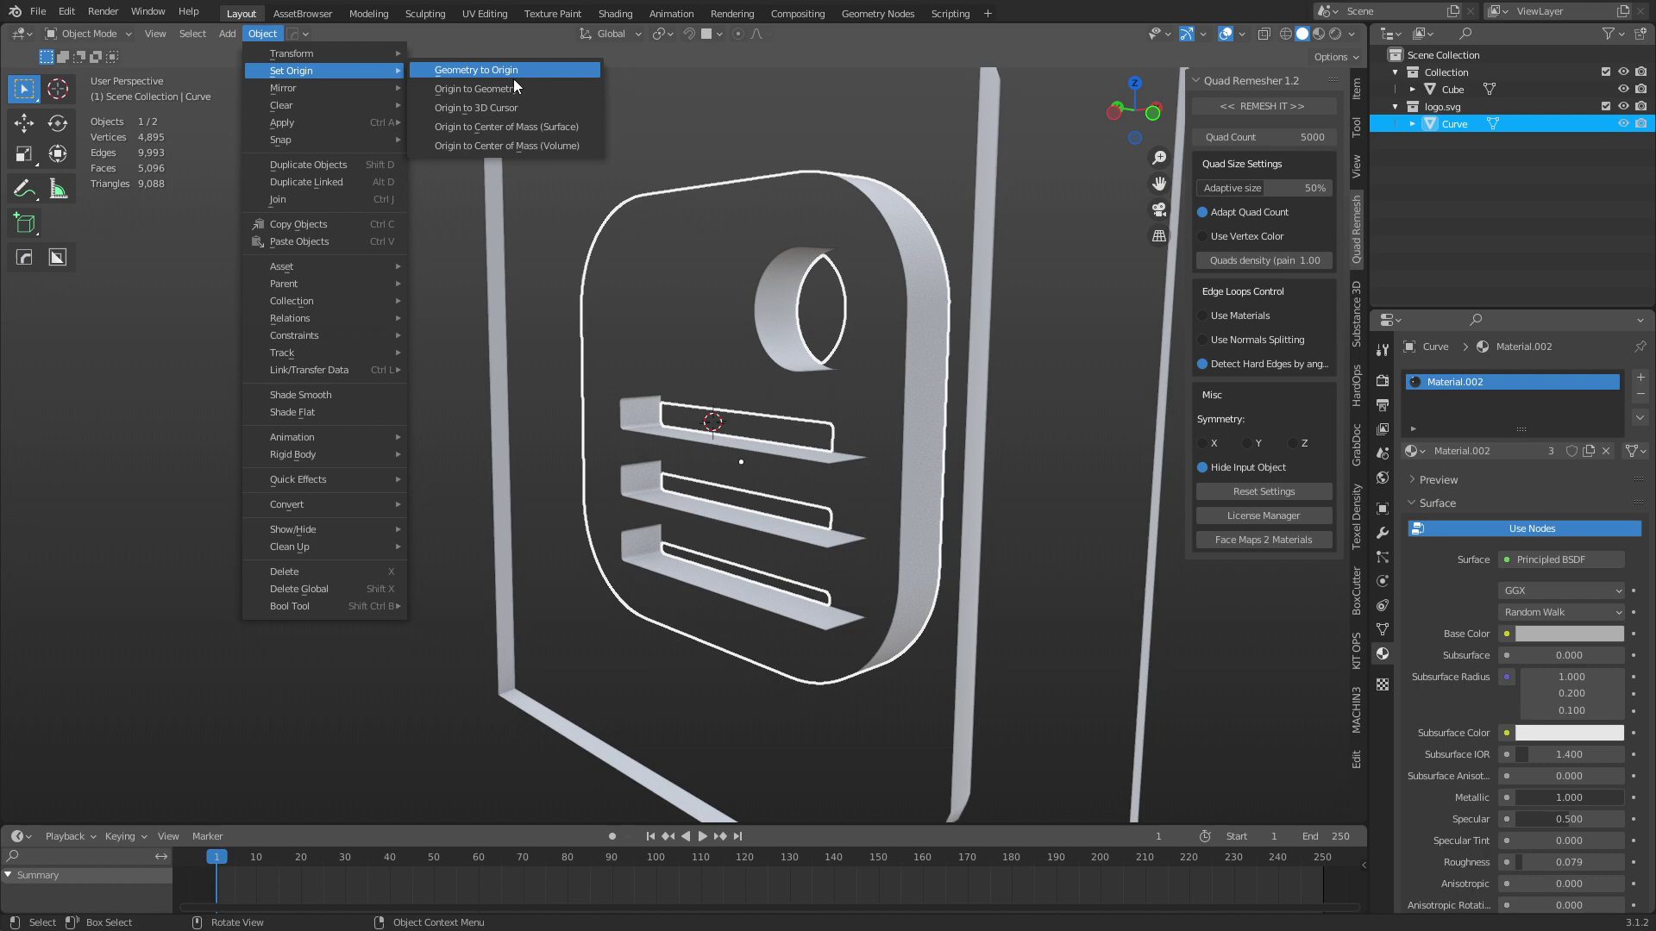
click(546, 116)
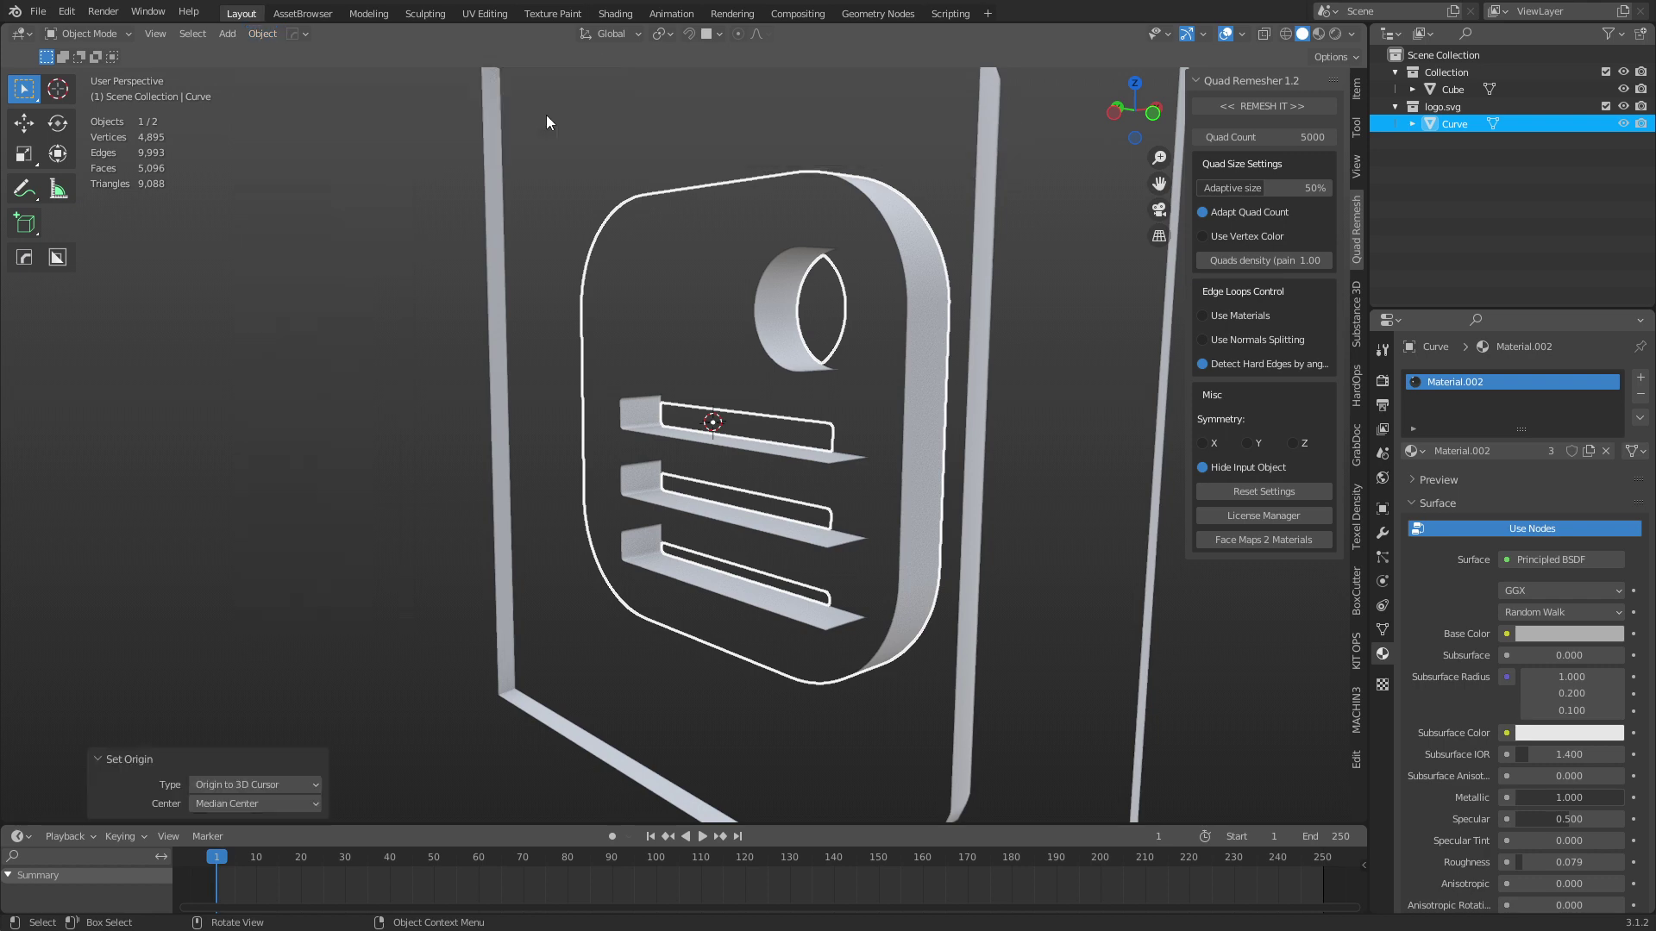
middle_drag(881, 481, 727, 424)
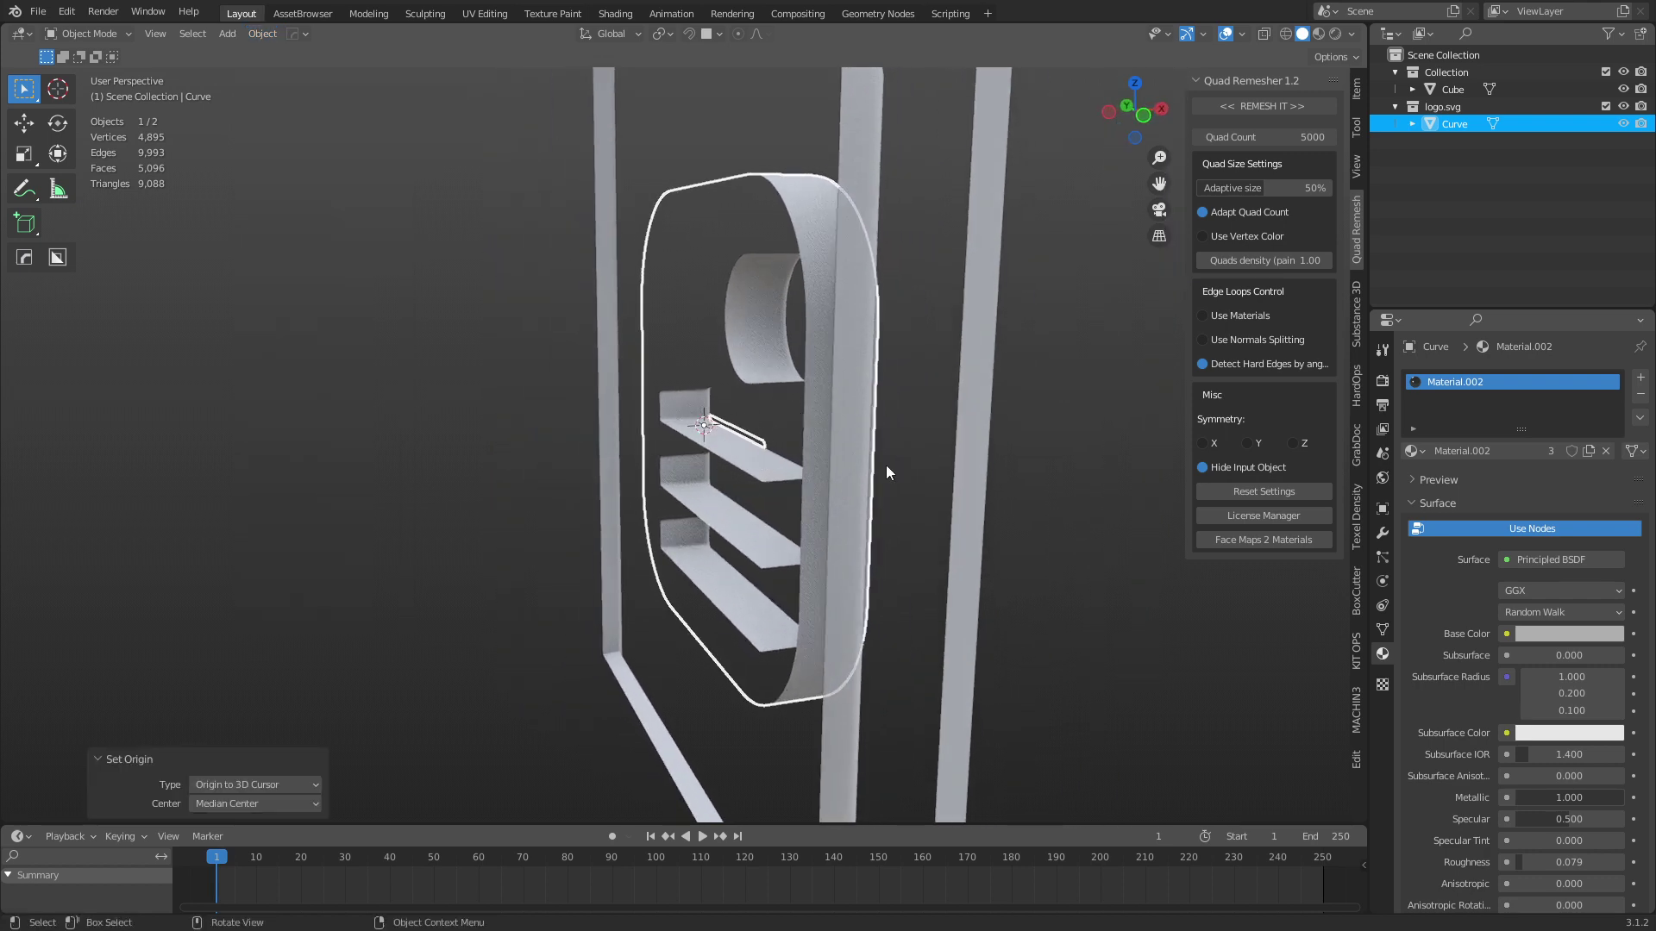
middle_drag(887, 469, 695, 453)
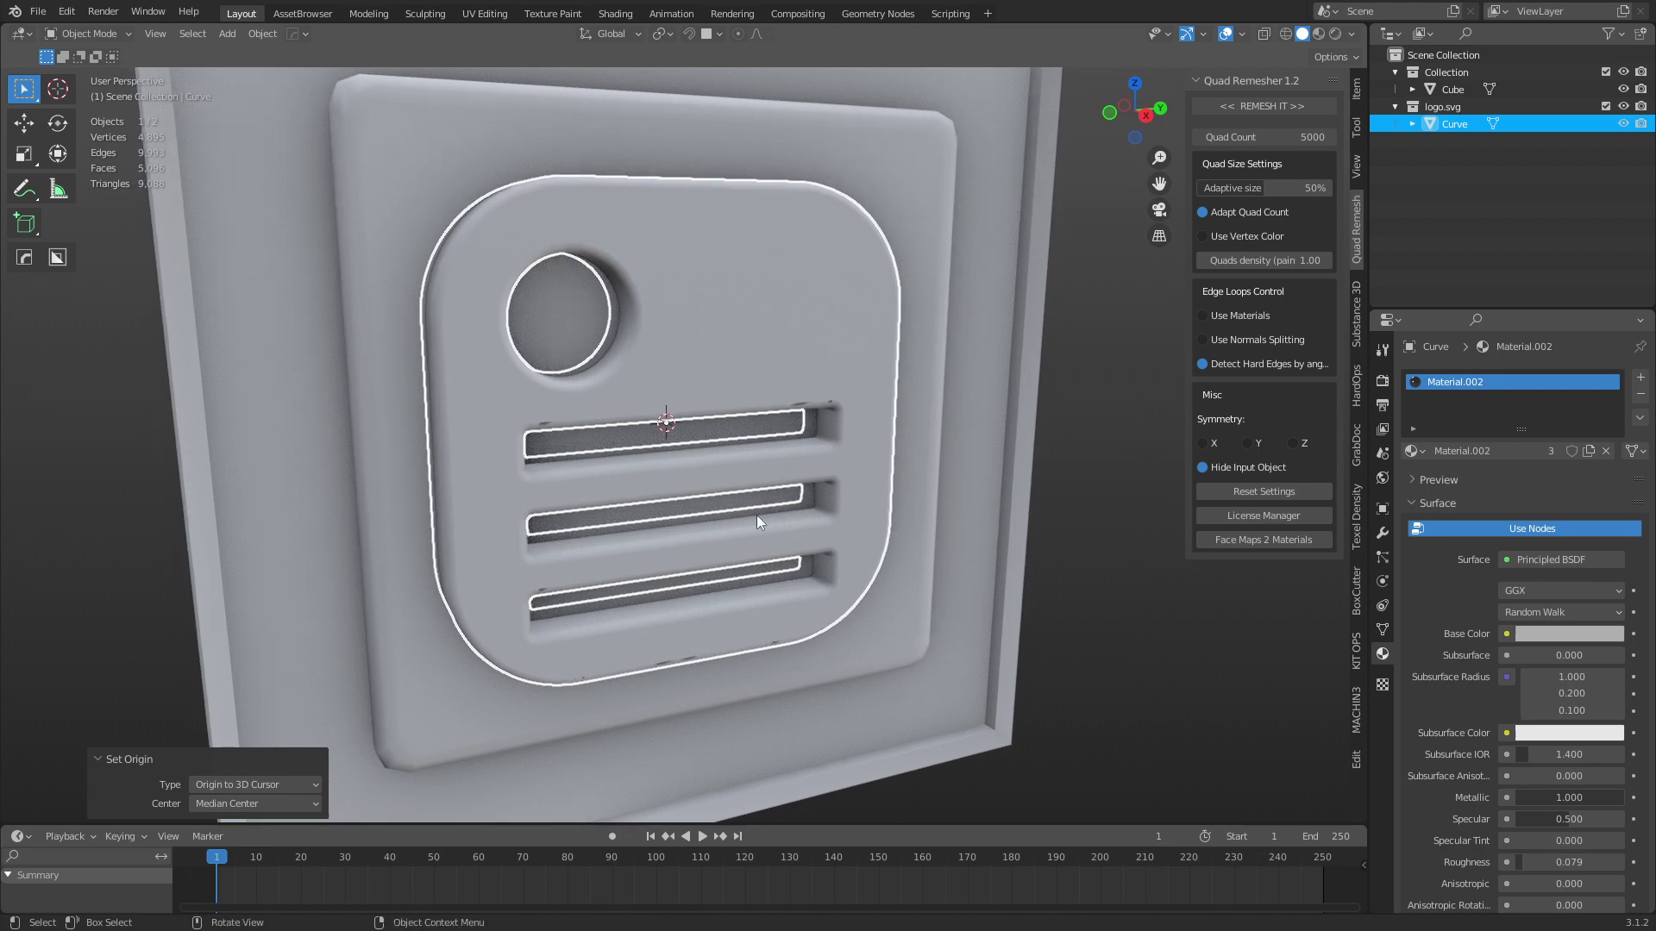
Step: Briefly check the logo mesh in Edit Mode, then return to Object Mode with see-through off
middle_drag(757, 515, 712, 391)
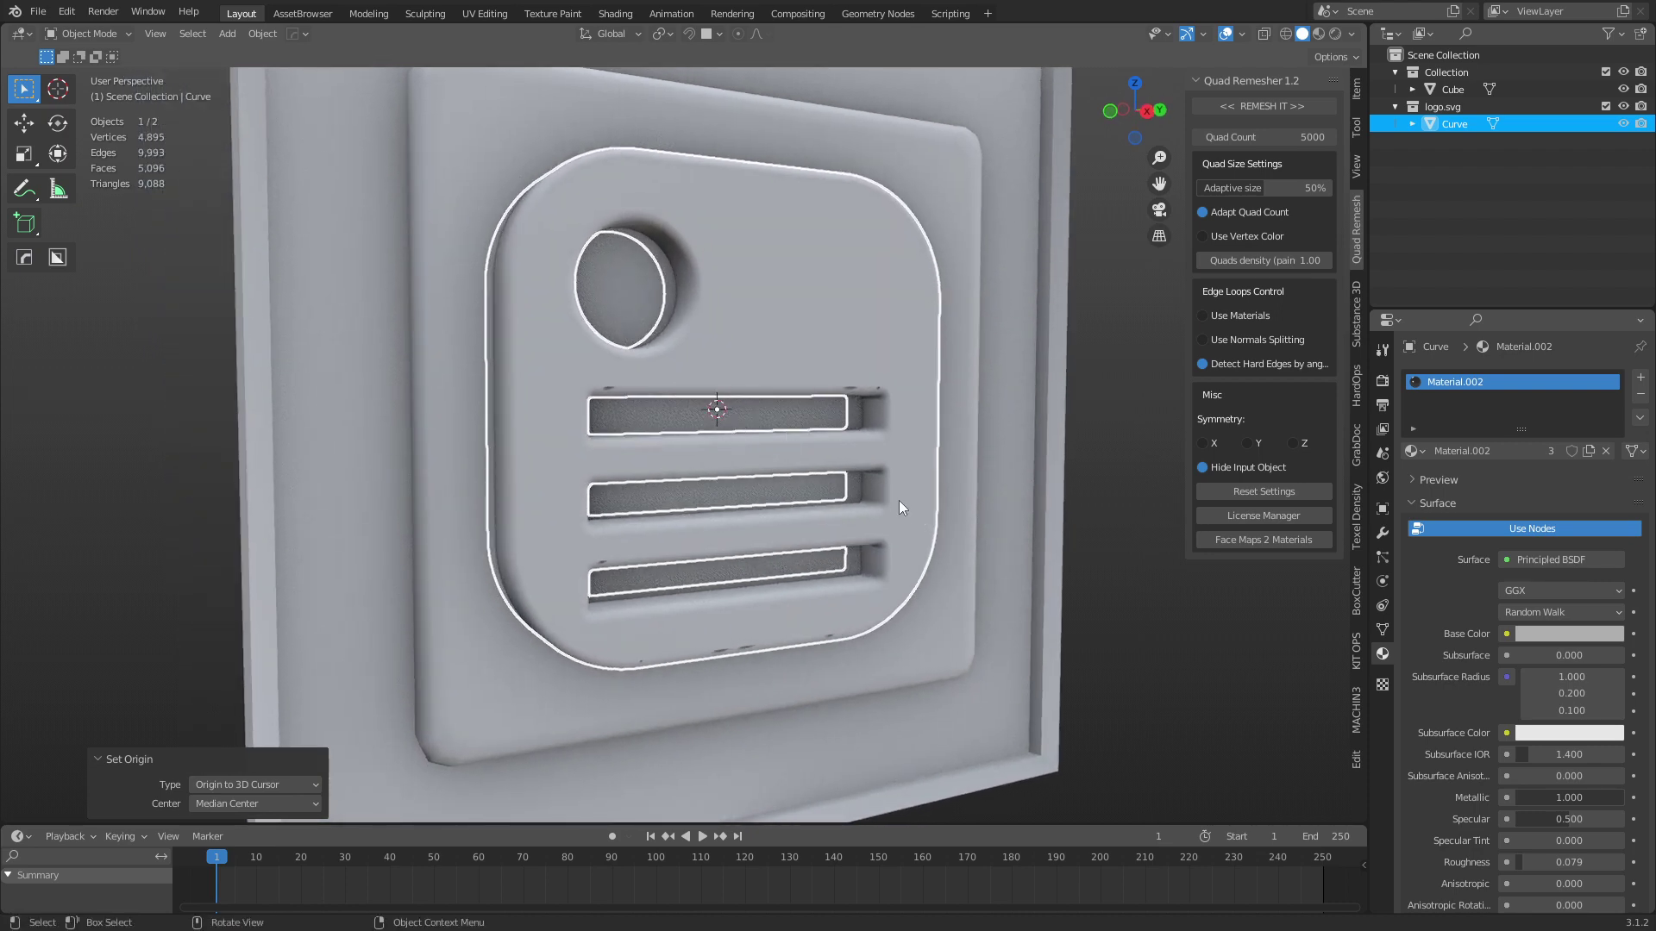
scroll(769, 492, up, 3)
mouse_move(770, 491)
middle_down()
mouse_move(764, 508)
mouse_move(791, 468)
middle_up()
key(Tab)
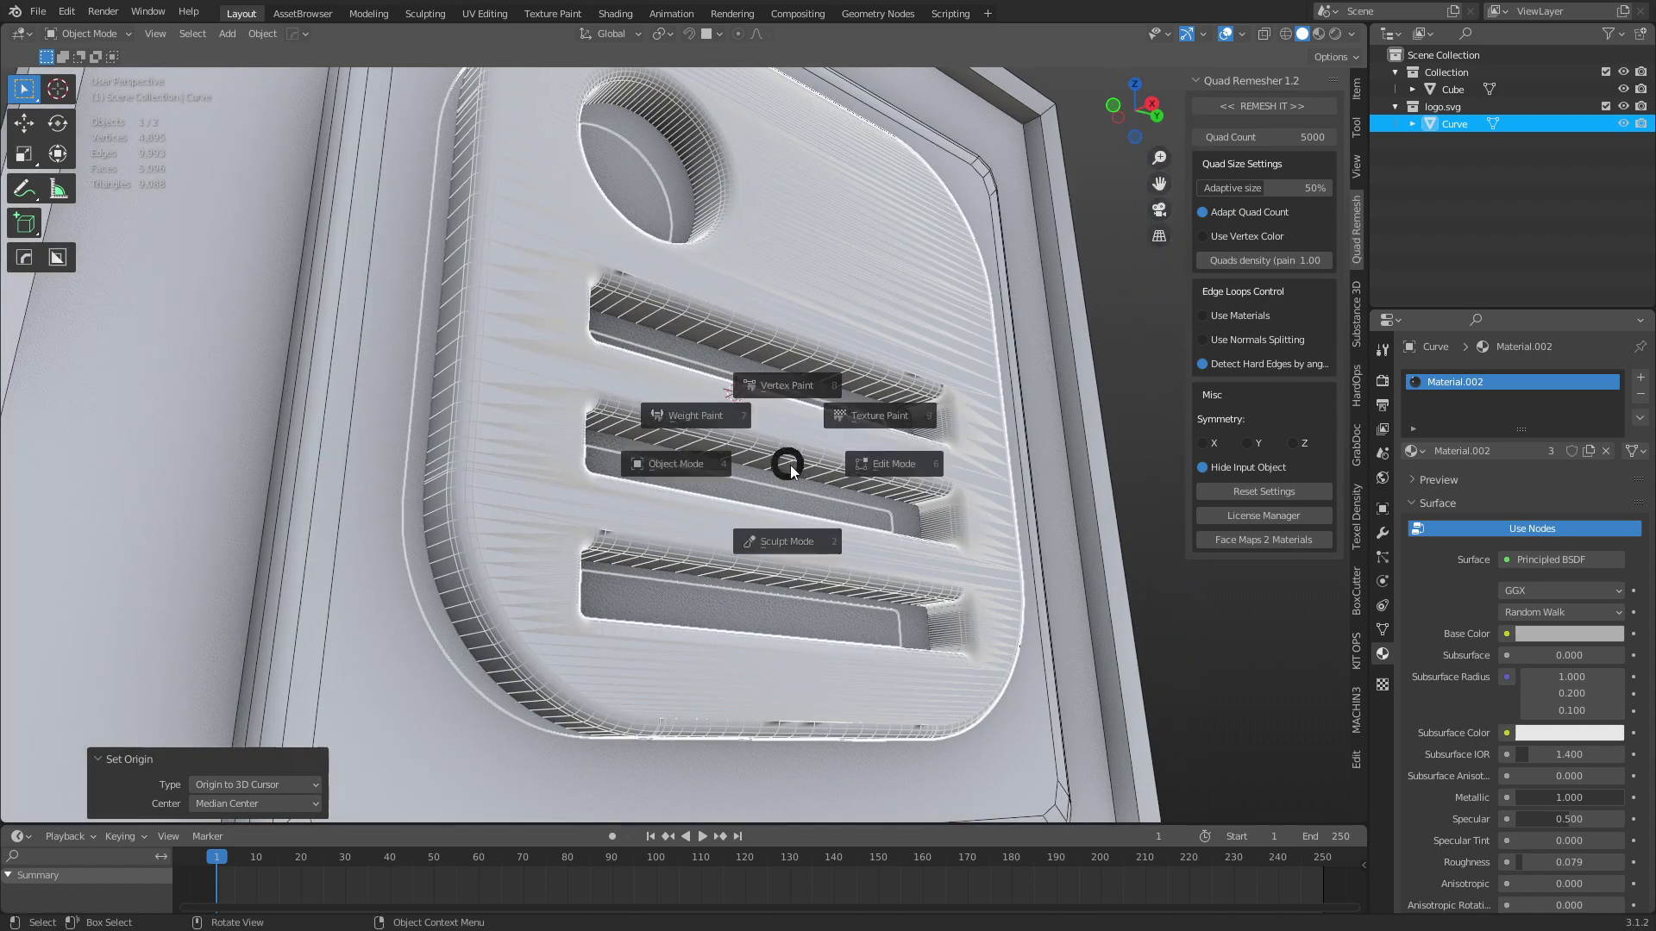
click(676, 414)
key(a)
click(635, 279)
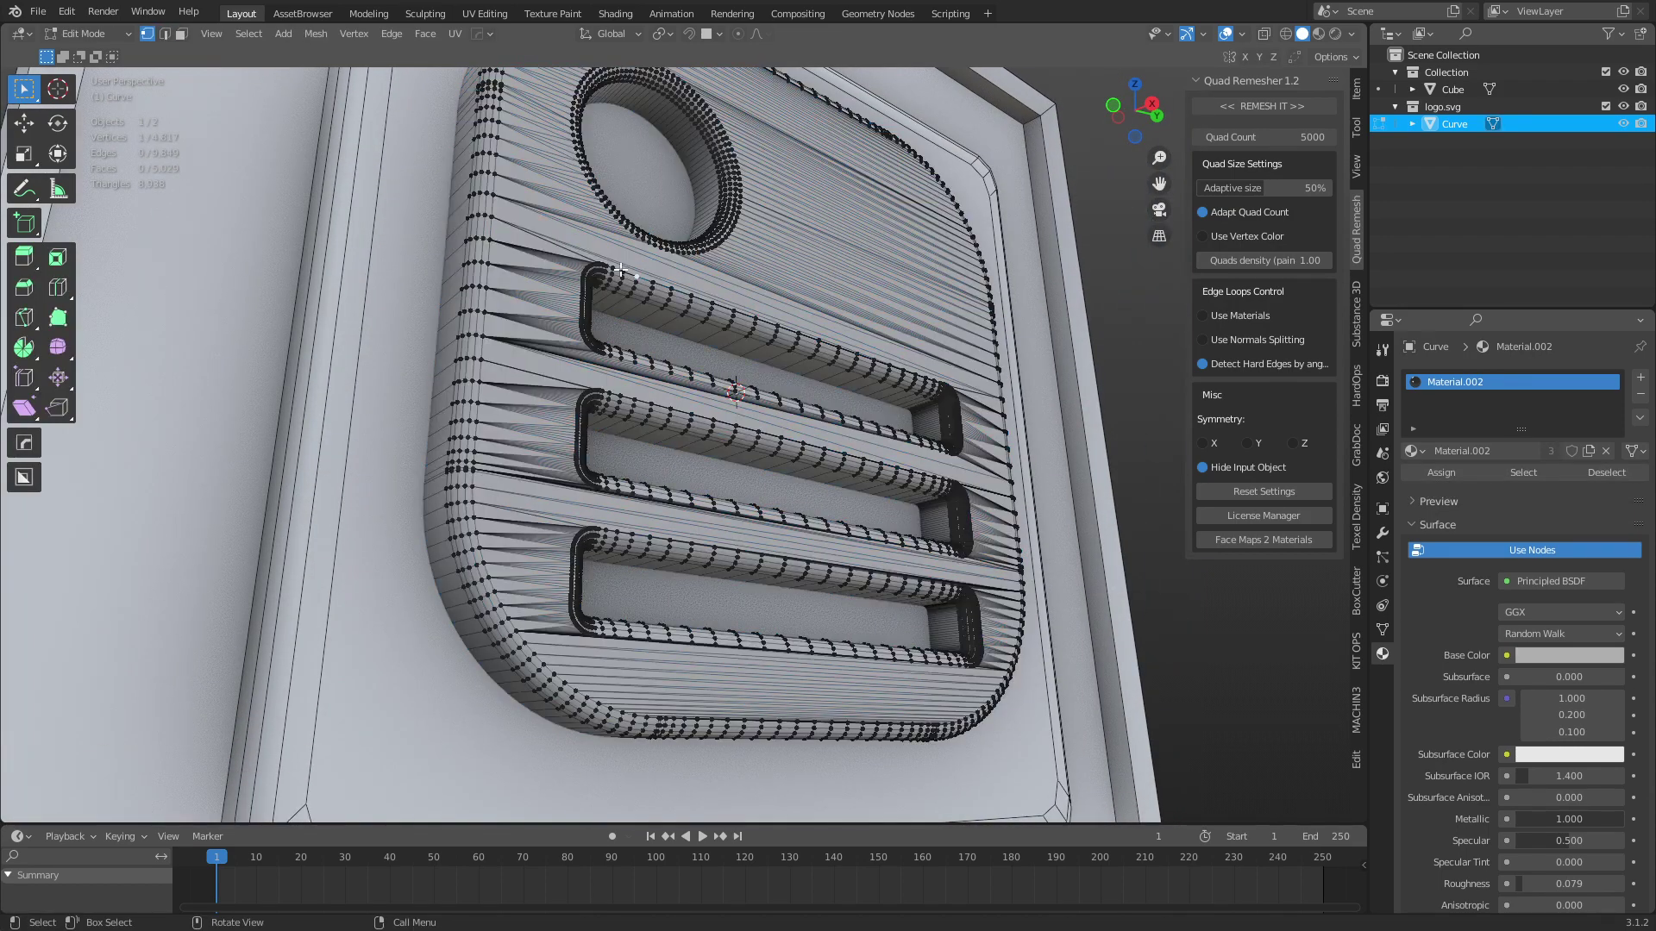
key(Tab)
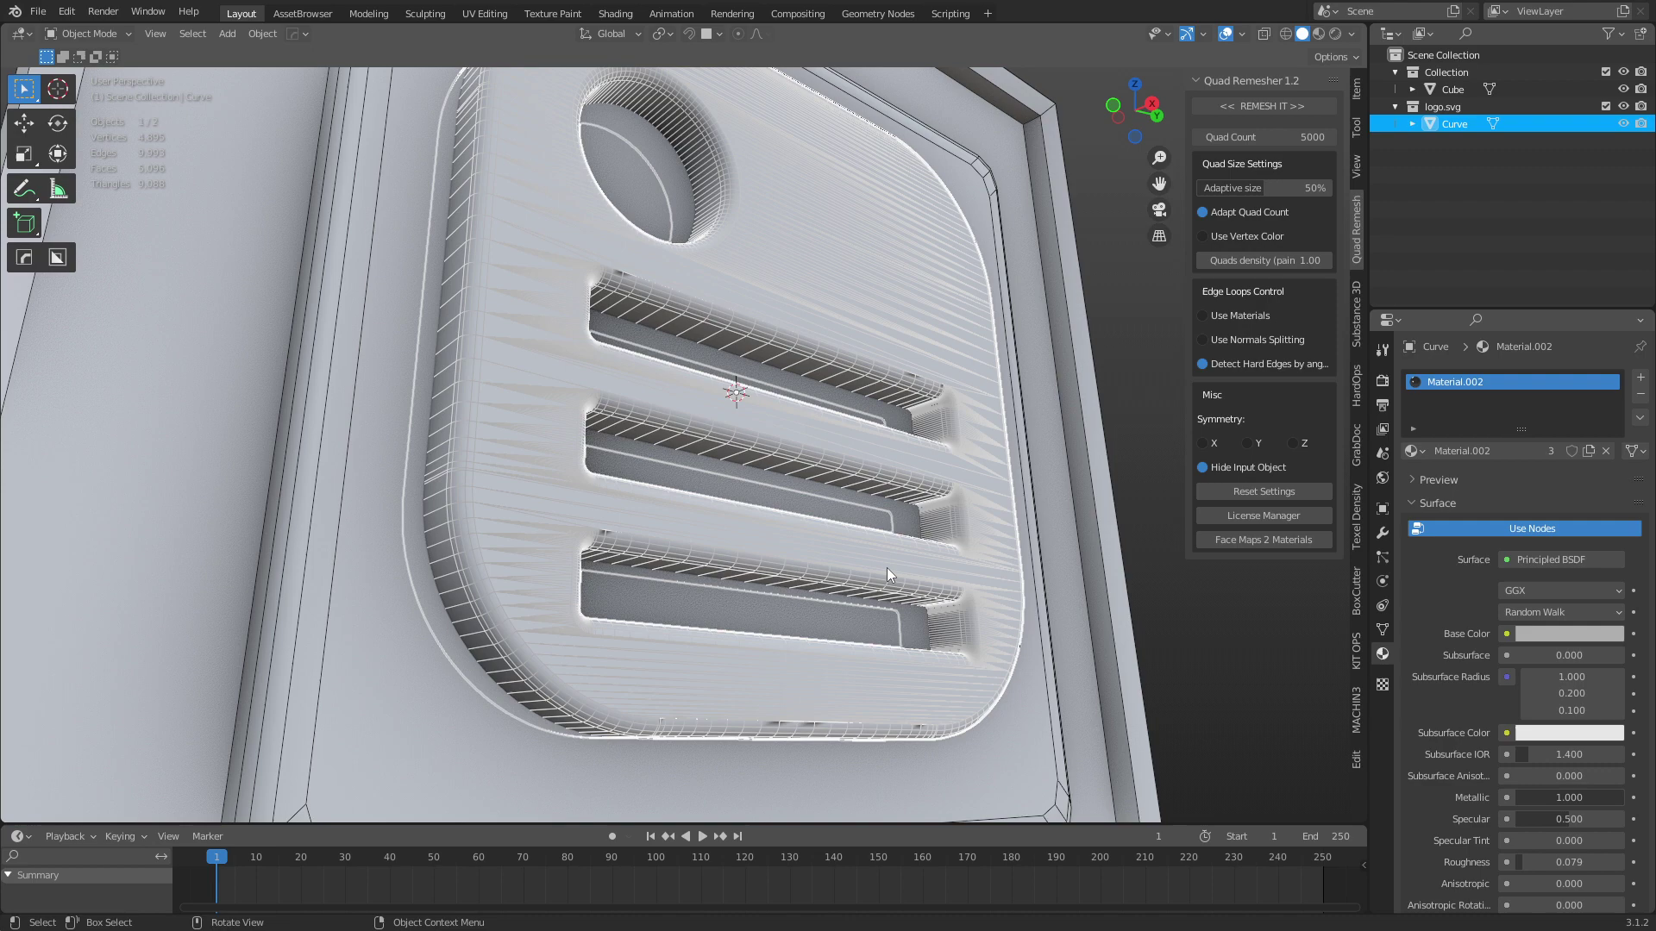
key(alt+z)
key(alt+z)
key(alt+z)
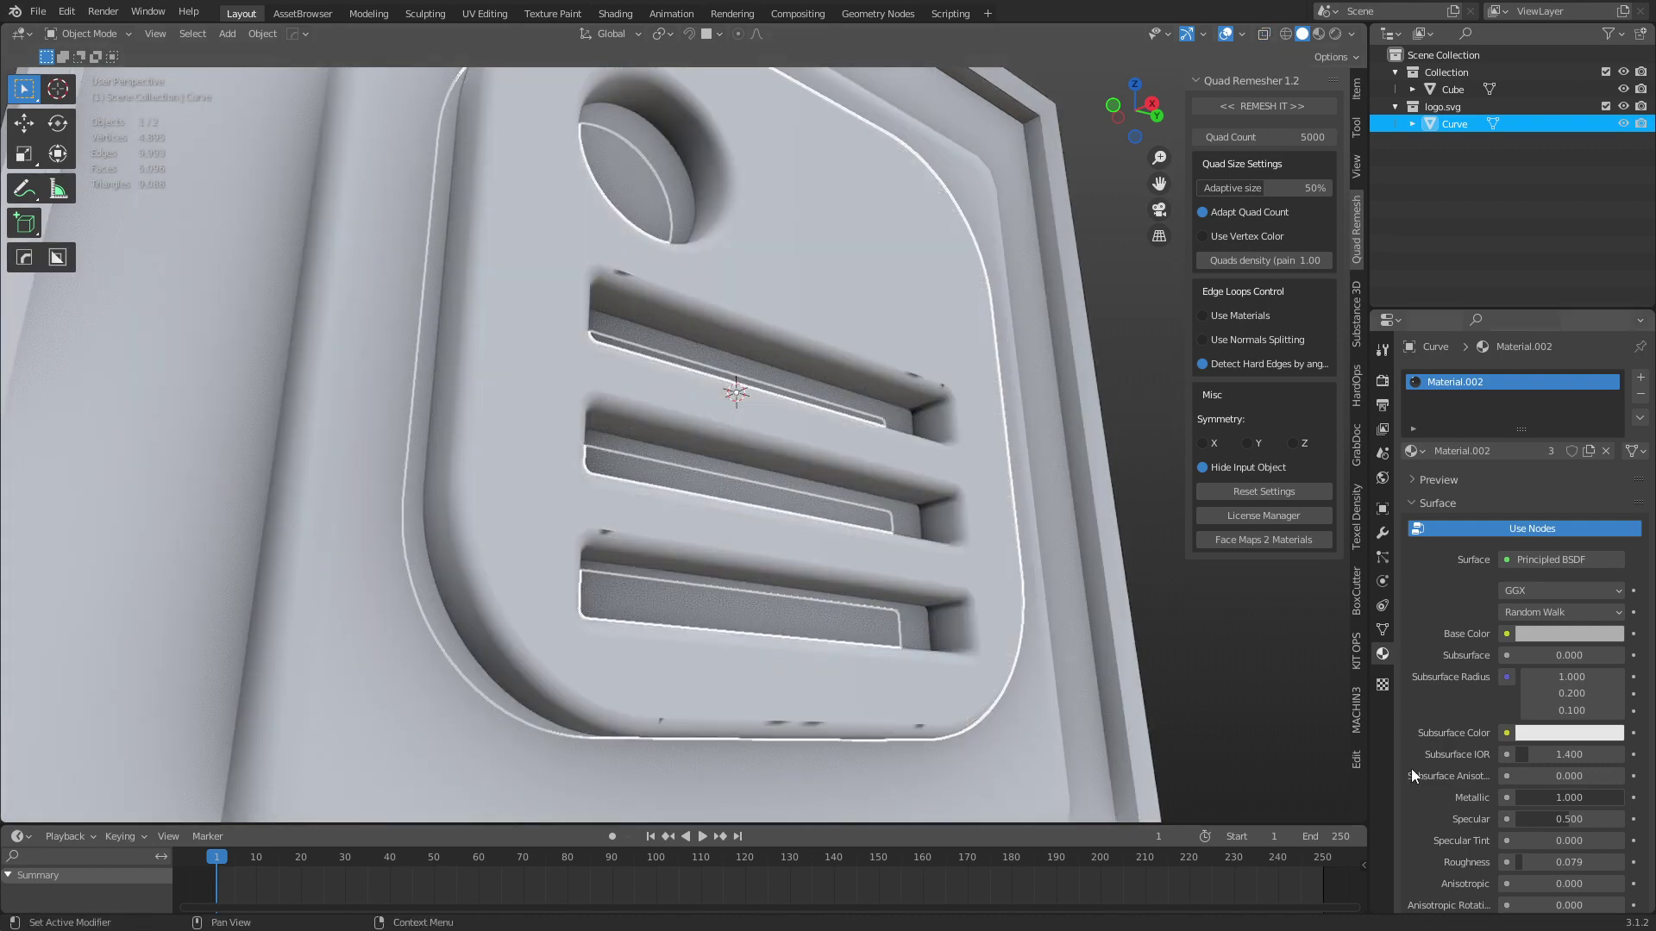
Step: Turn on Auto Smooth in the logo mesh's data properties
click(1382, 630)
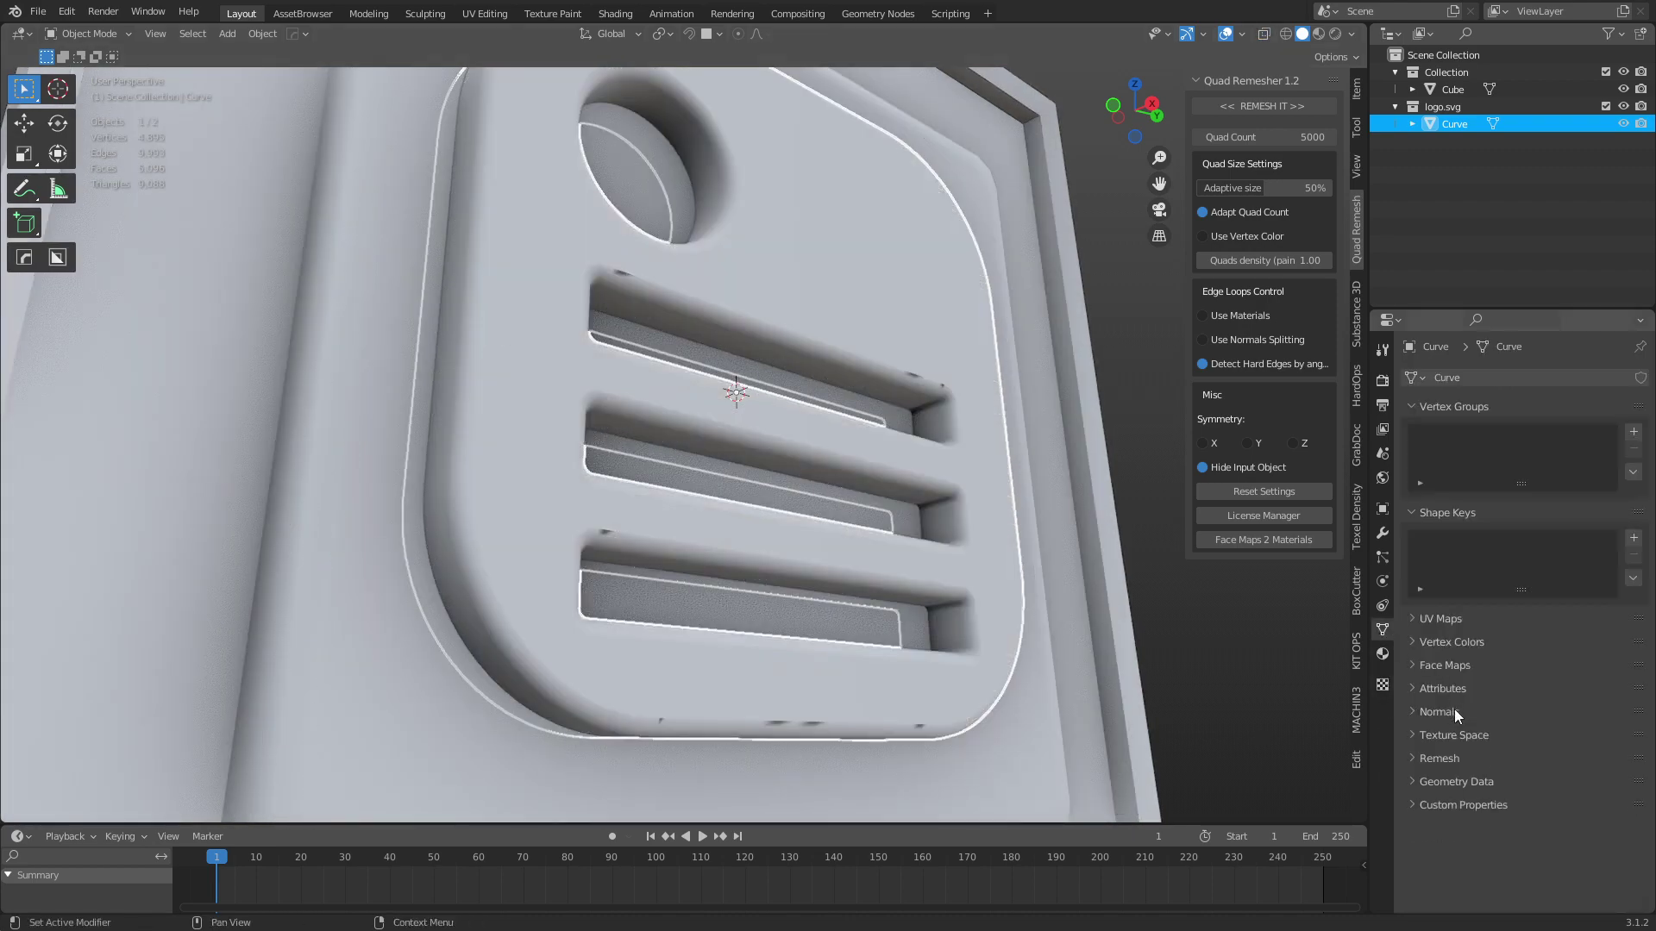
click(1504, 737)
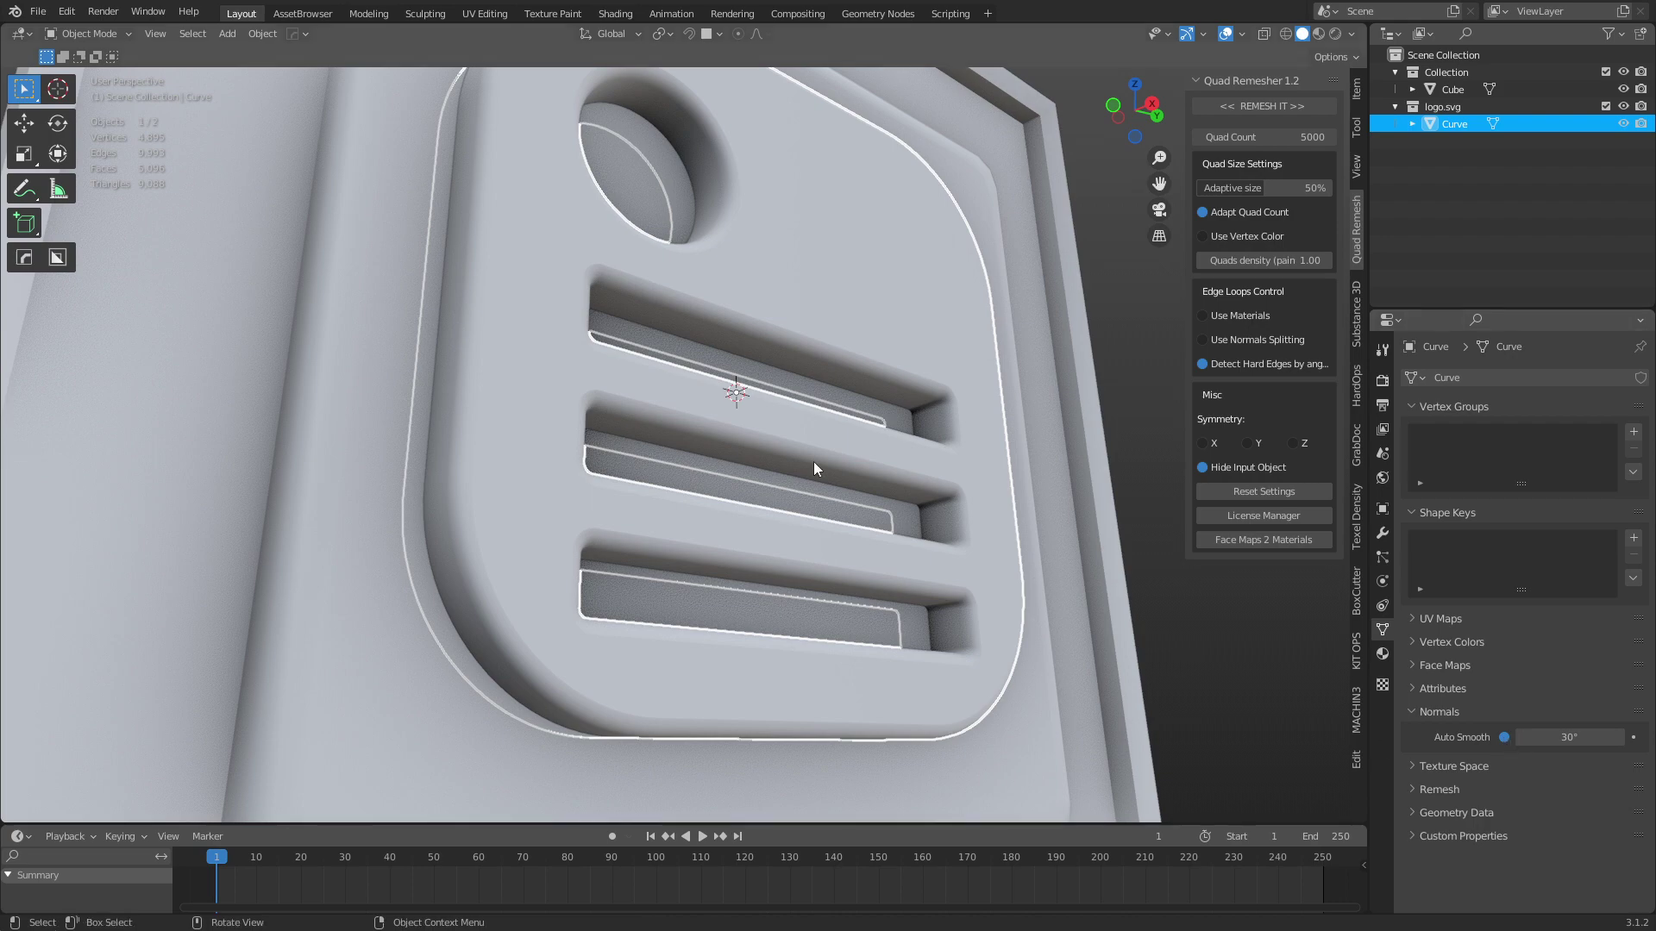
middle_drag(814, 462, 794, 335)
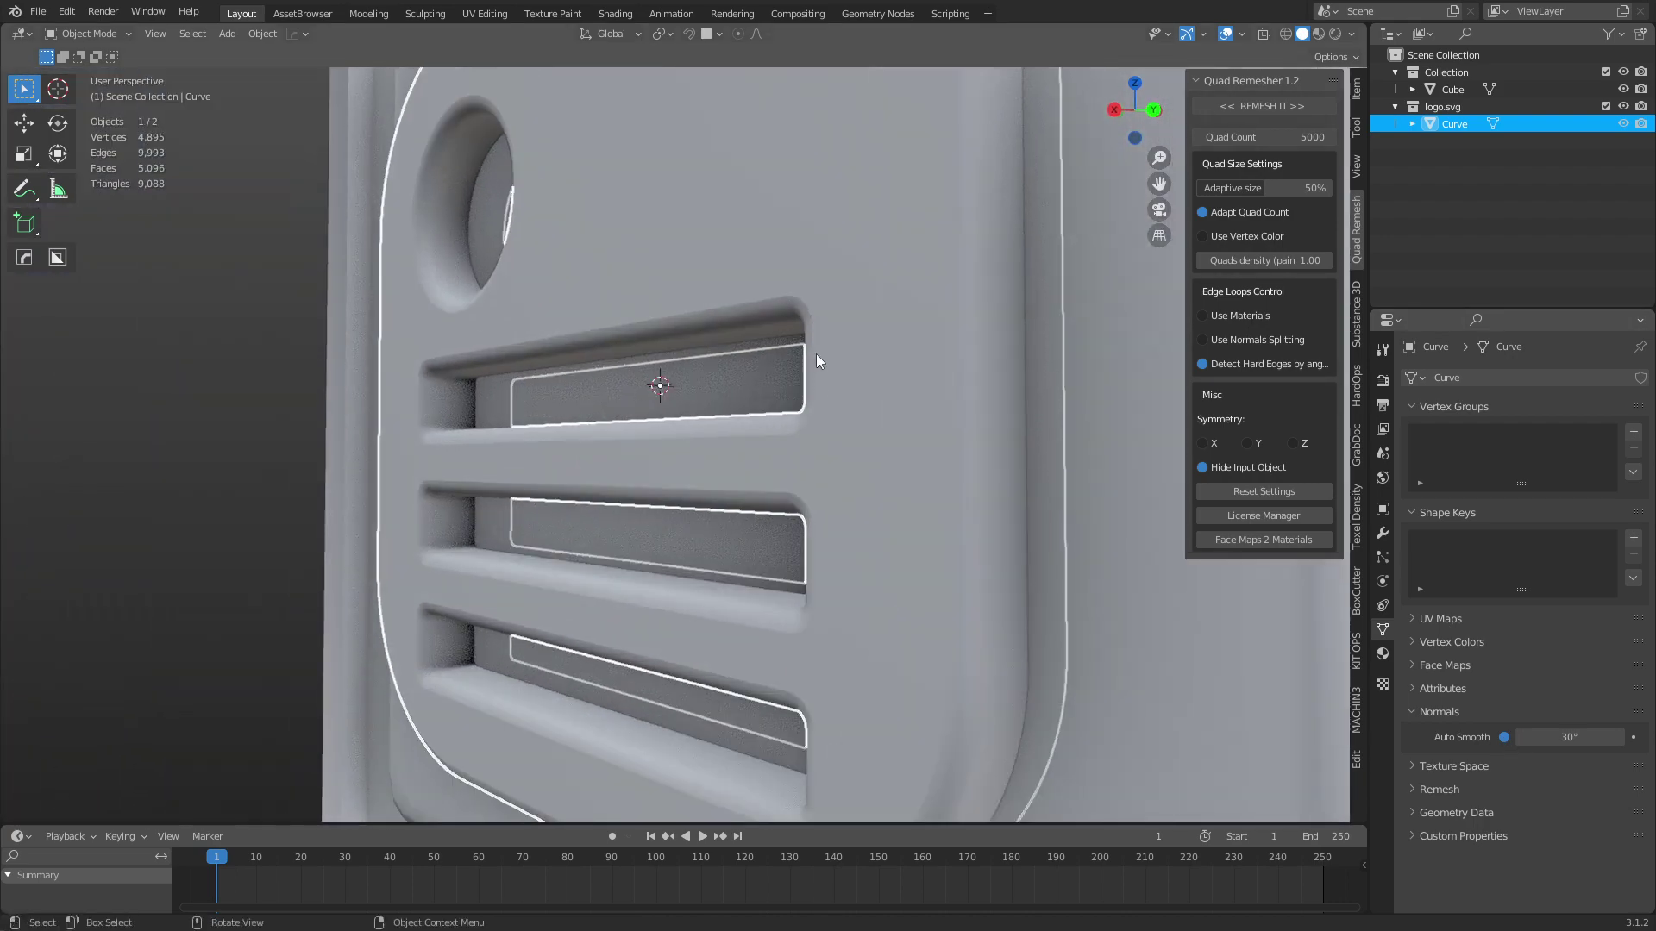
mouse_move(695, 385)
middle_down()
mouse_move(702, 340)
mouse_move(702, 389)
middle_up()
Step: Enter Edit Mode and zoom in on the top slot's dense wireframe
key(Tab)
scroll(811, 423, up, 6)
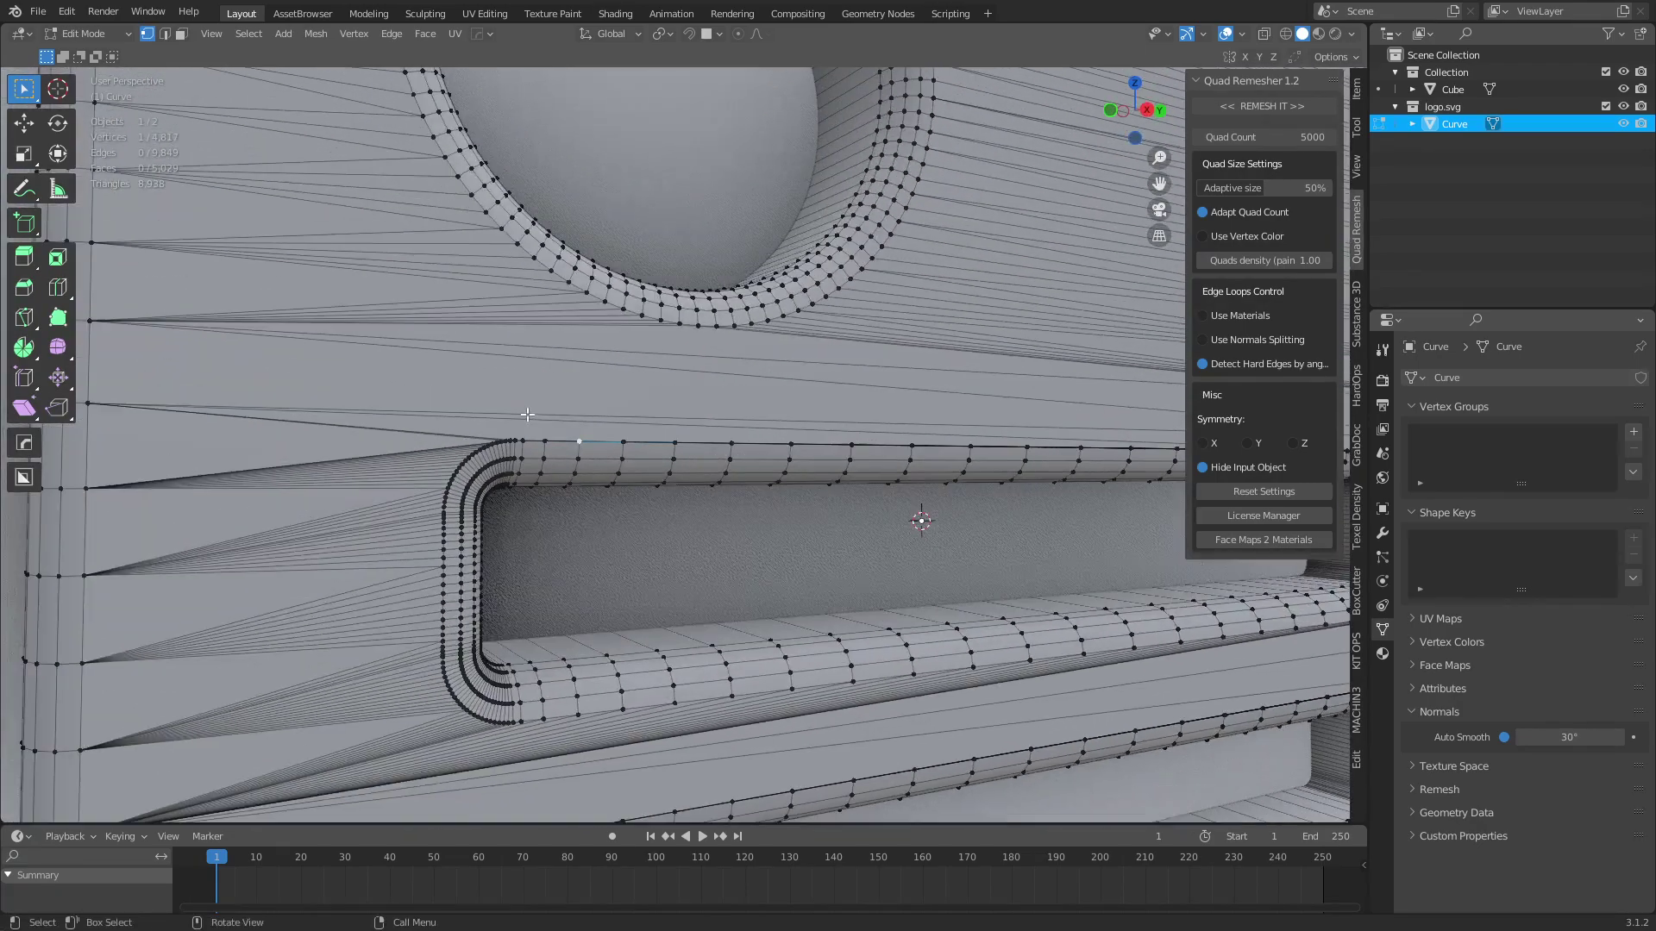
middle_drag(527, 415, 528, 399)
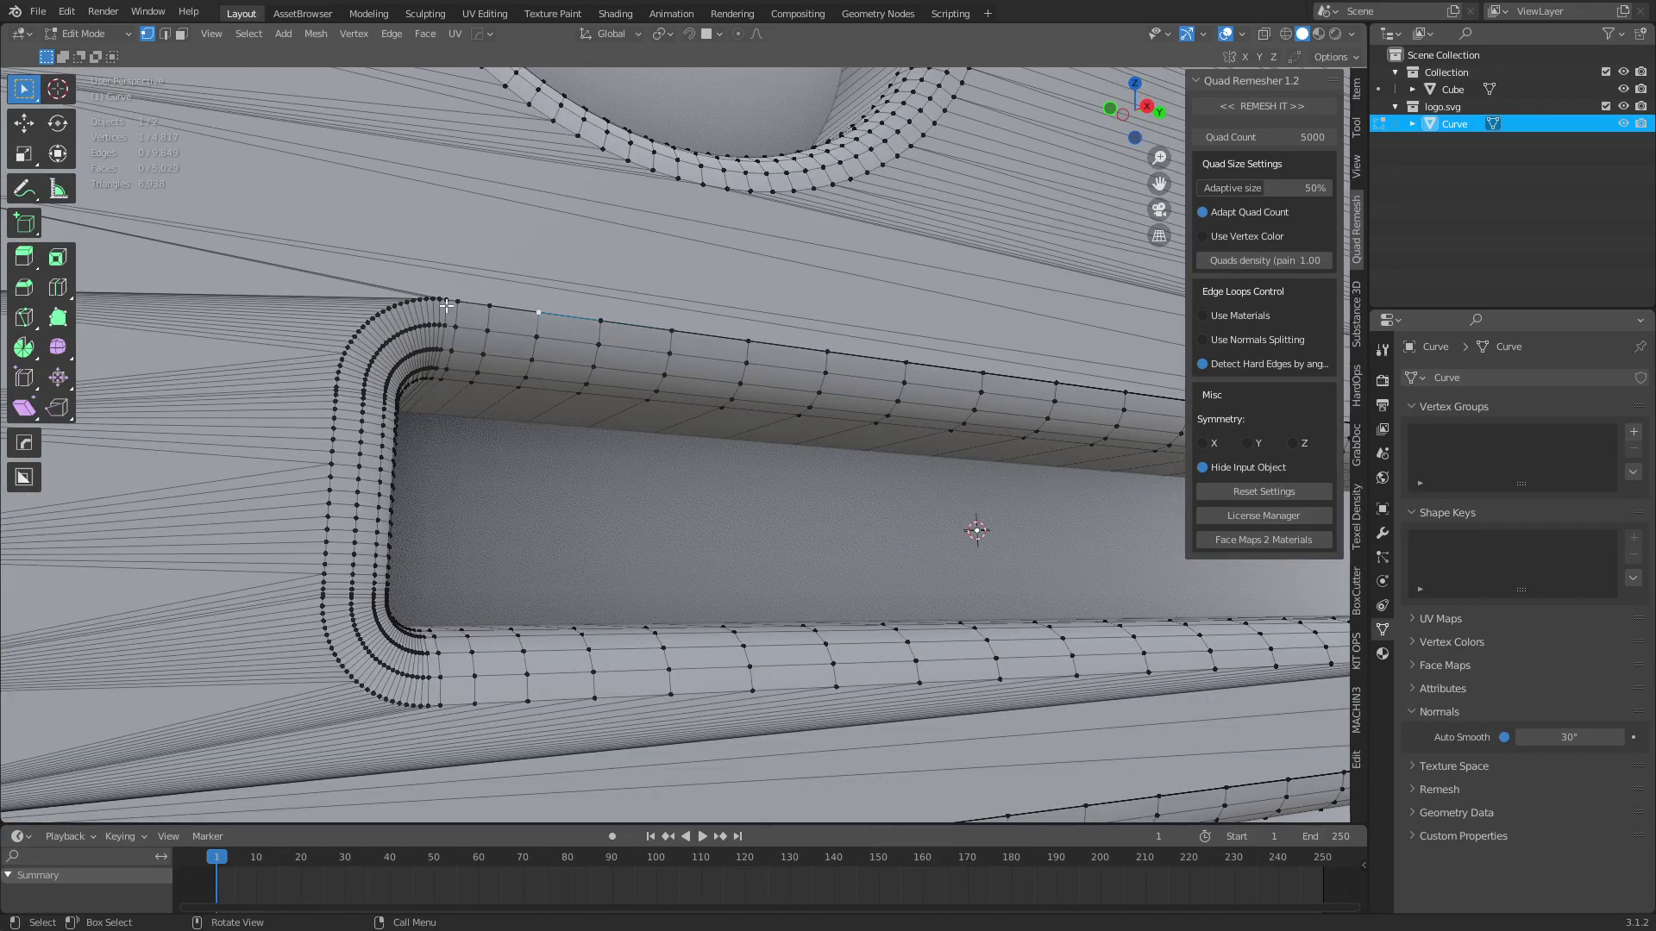
scroll(444, 303, down, 5)
Step: Limited-dissolve the entire logo mesh at a 0.04° max angle, leaving 2,688 vertices
key(a)
scroll(844, 476, down, 6)
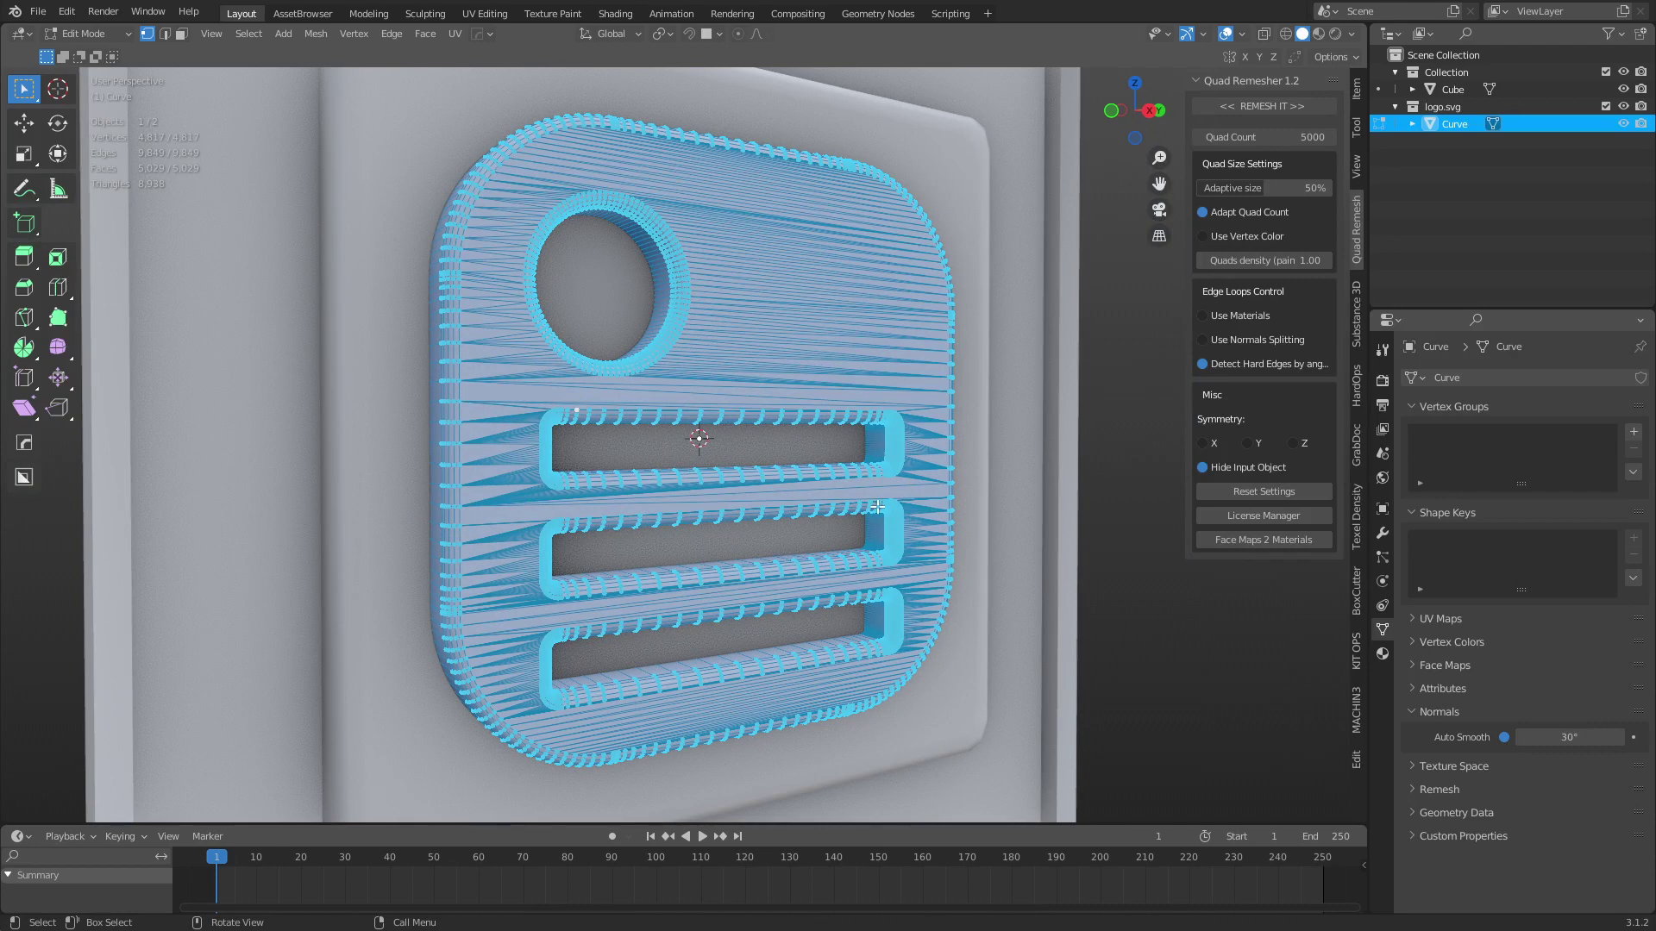
key(x)
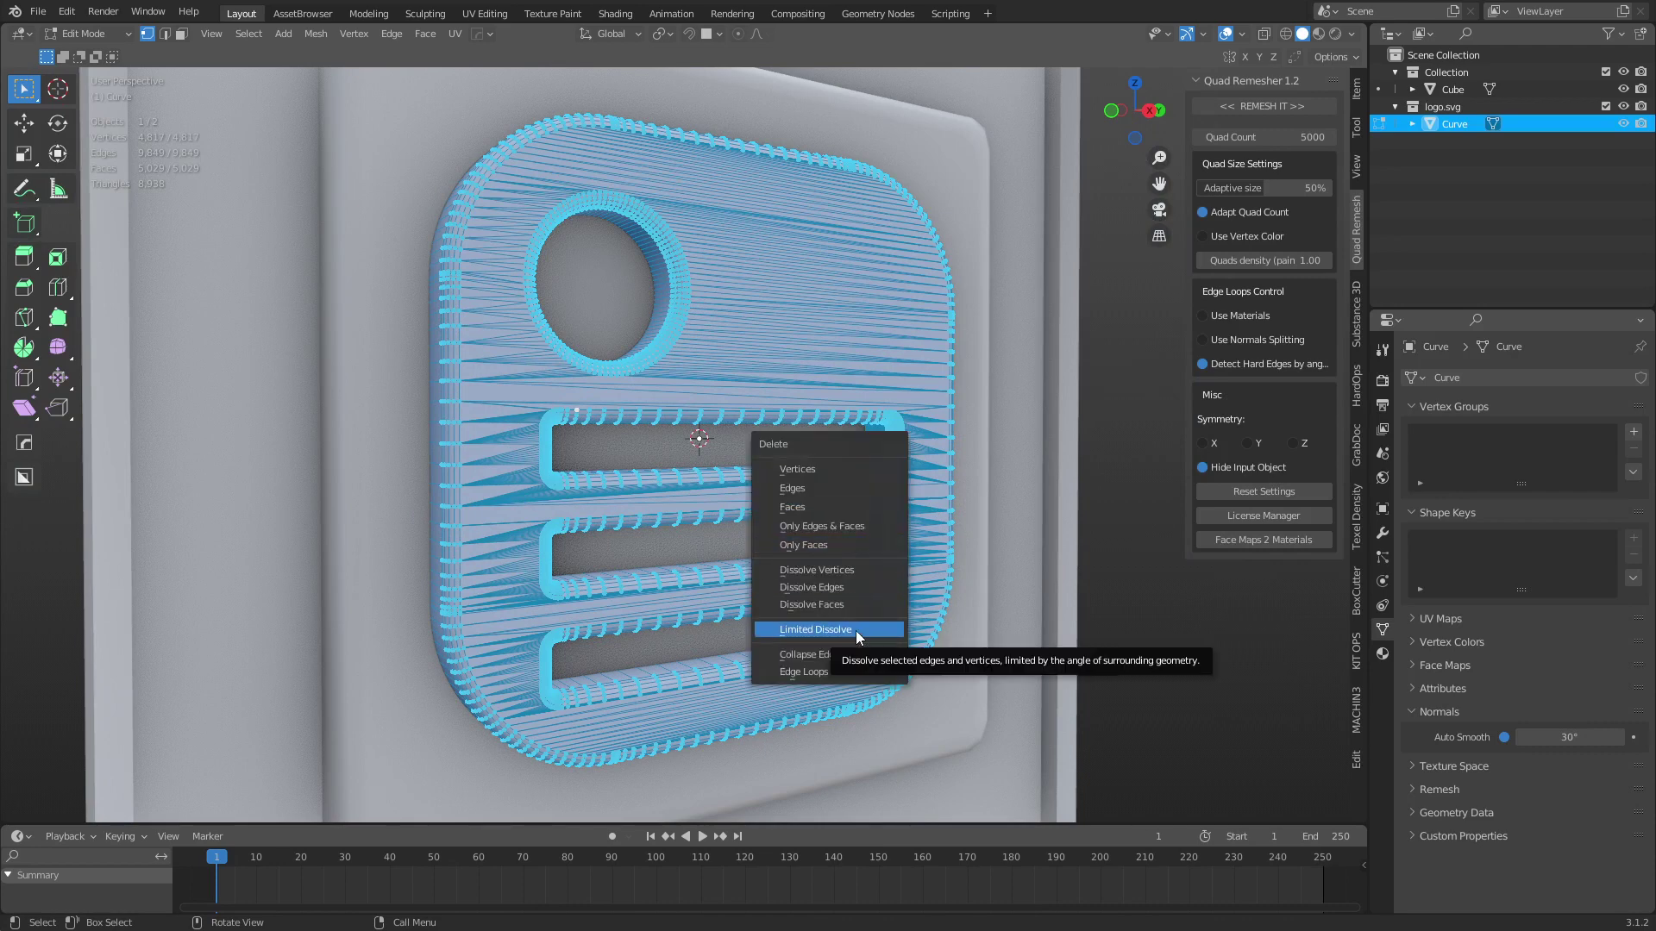
click(855, 629)
scroll(519, 421, up, 4)
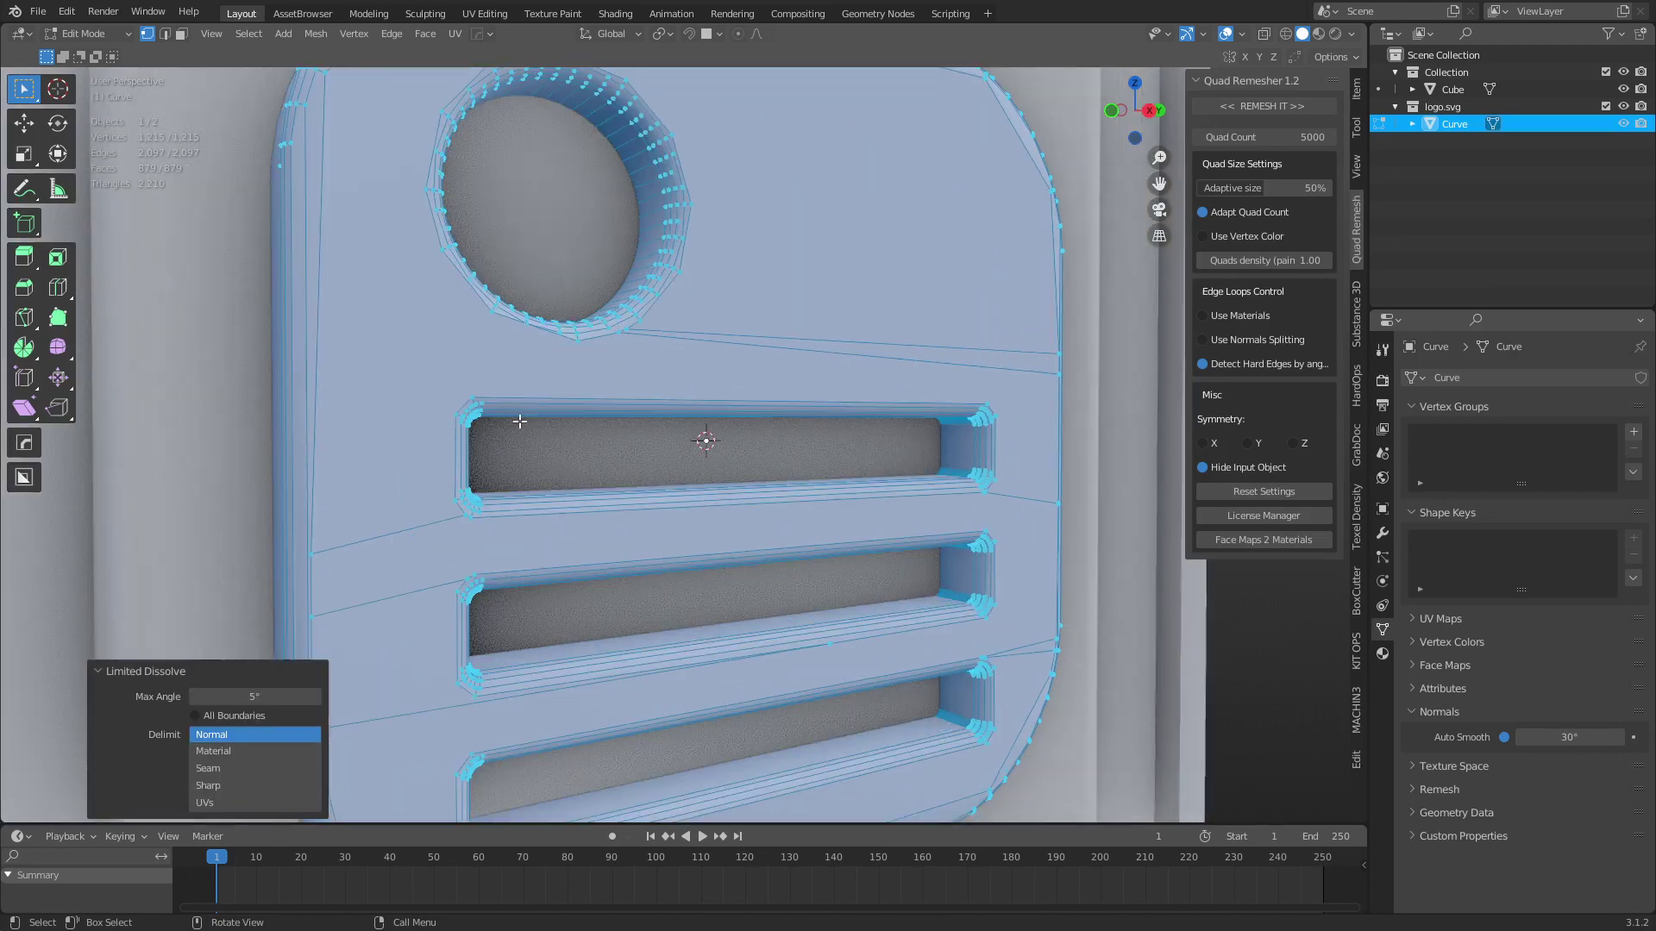
scroll(519, 421, up, 5)
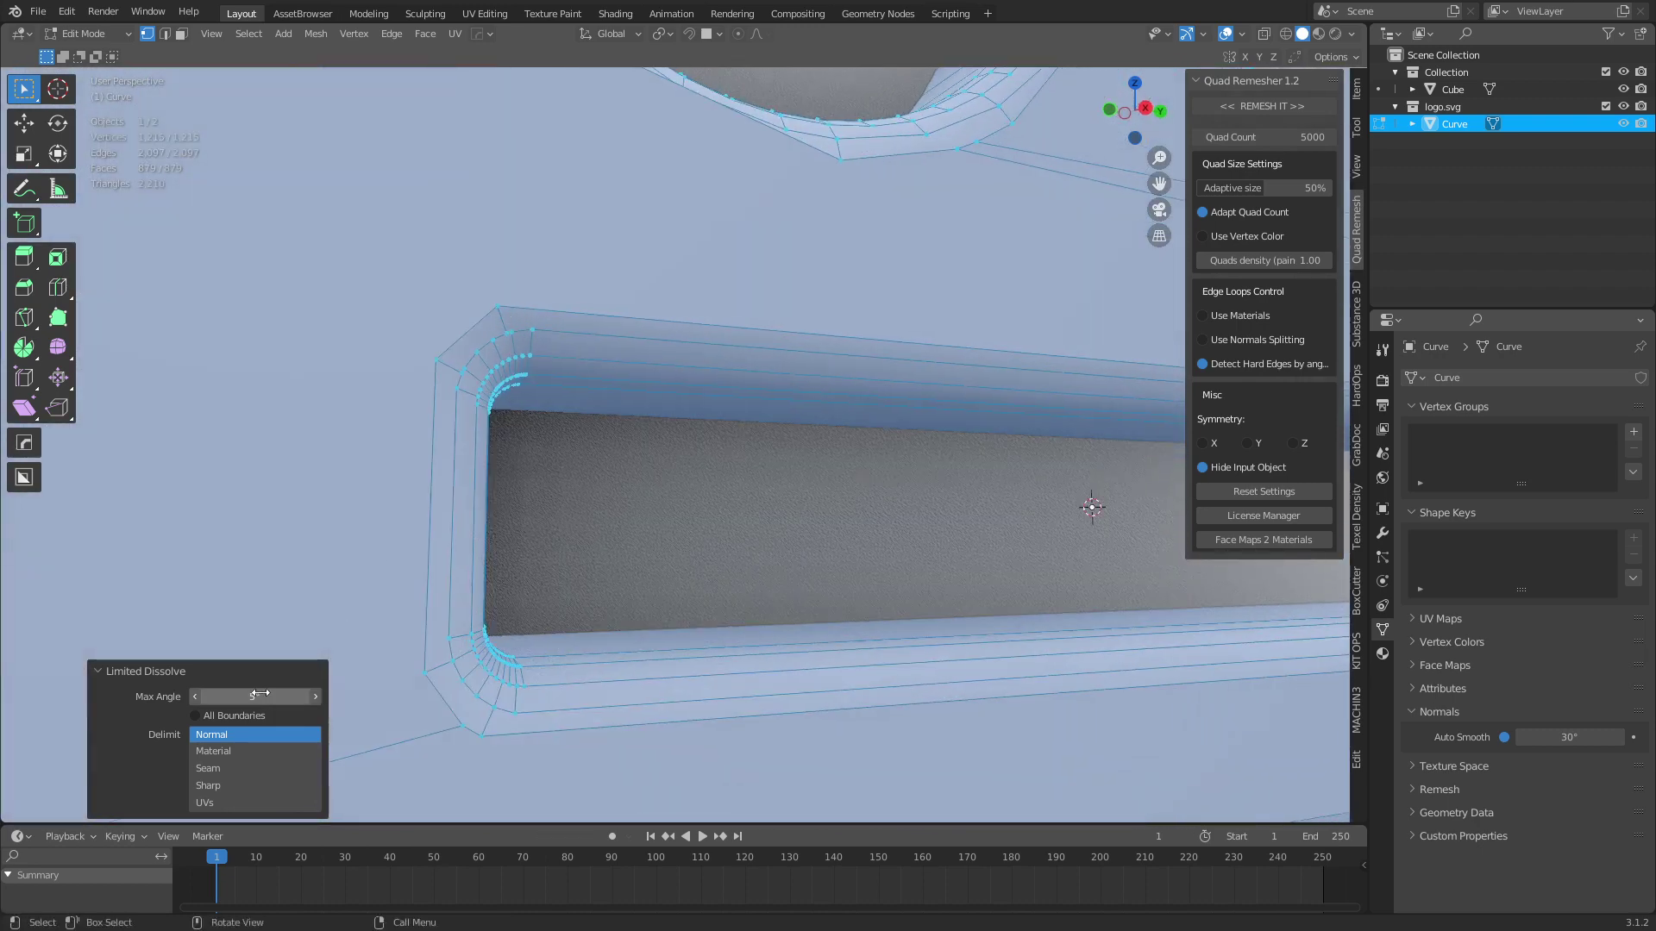
drag(260, 695, 211, 695)
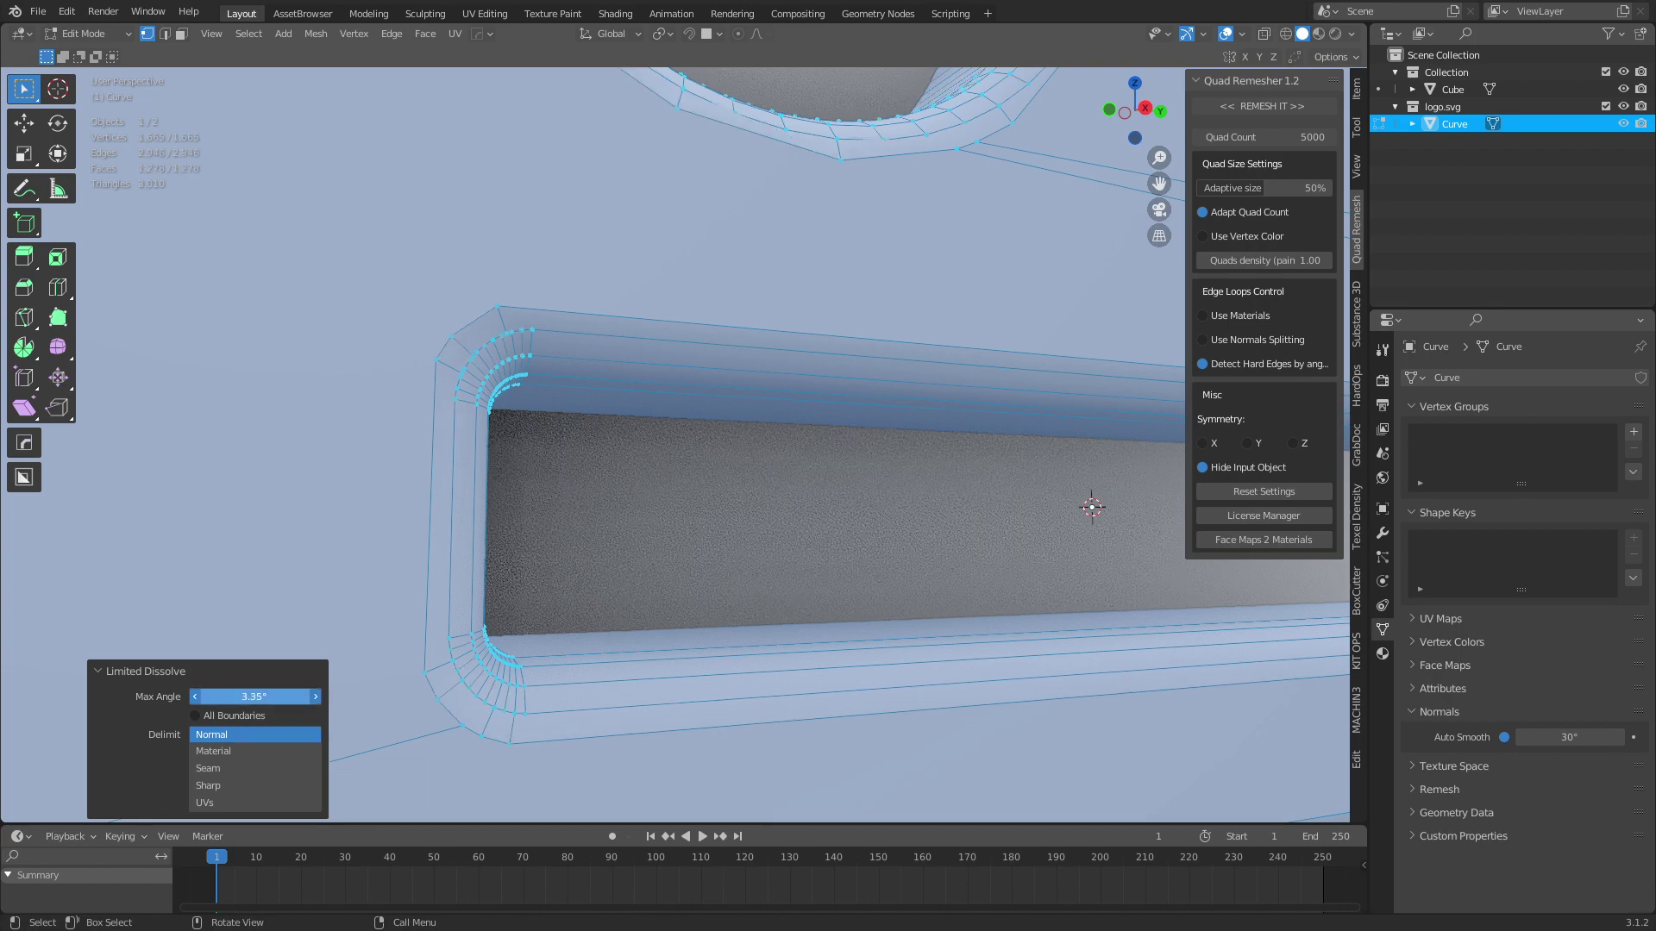
scroll(649, 522, down, 5)
middle_drag(649, 522, 980, 253)
Step: Back in Object Mode, run Quad Remesher on the logo Curve object
key(ctrl+Tab)
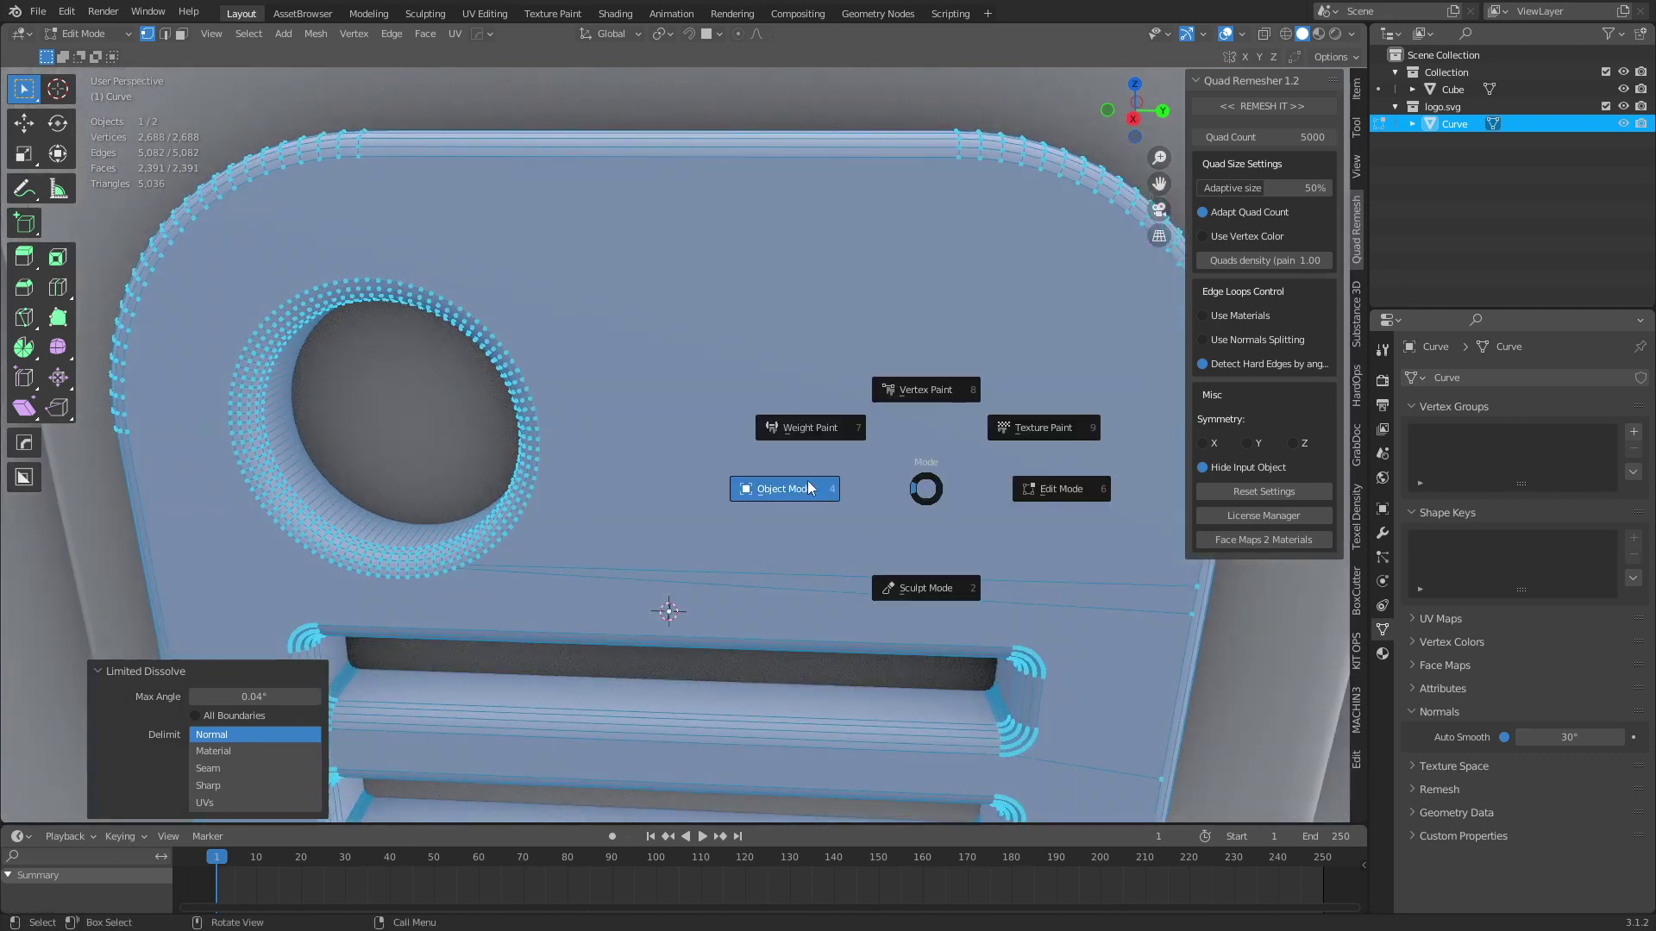
click(809, 488)
middle_drag(816, 503, 1053, 546)
scroll(1075, 547, up, 2)
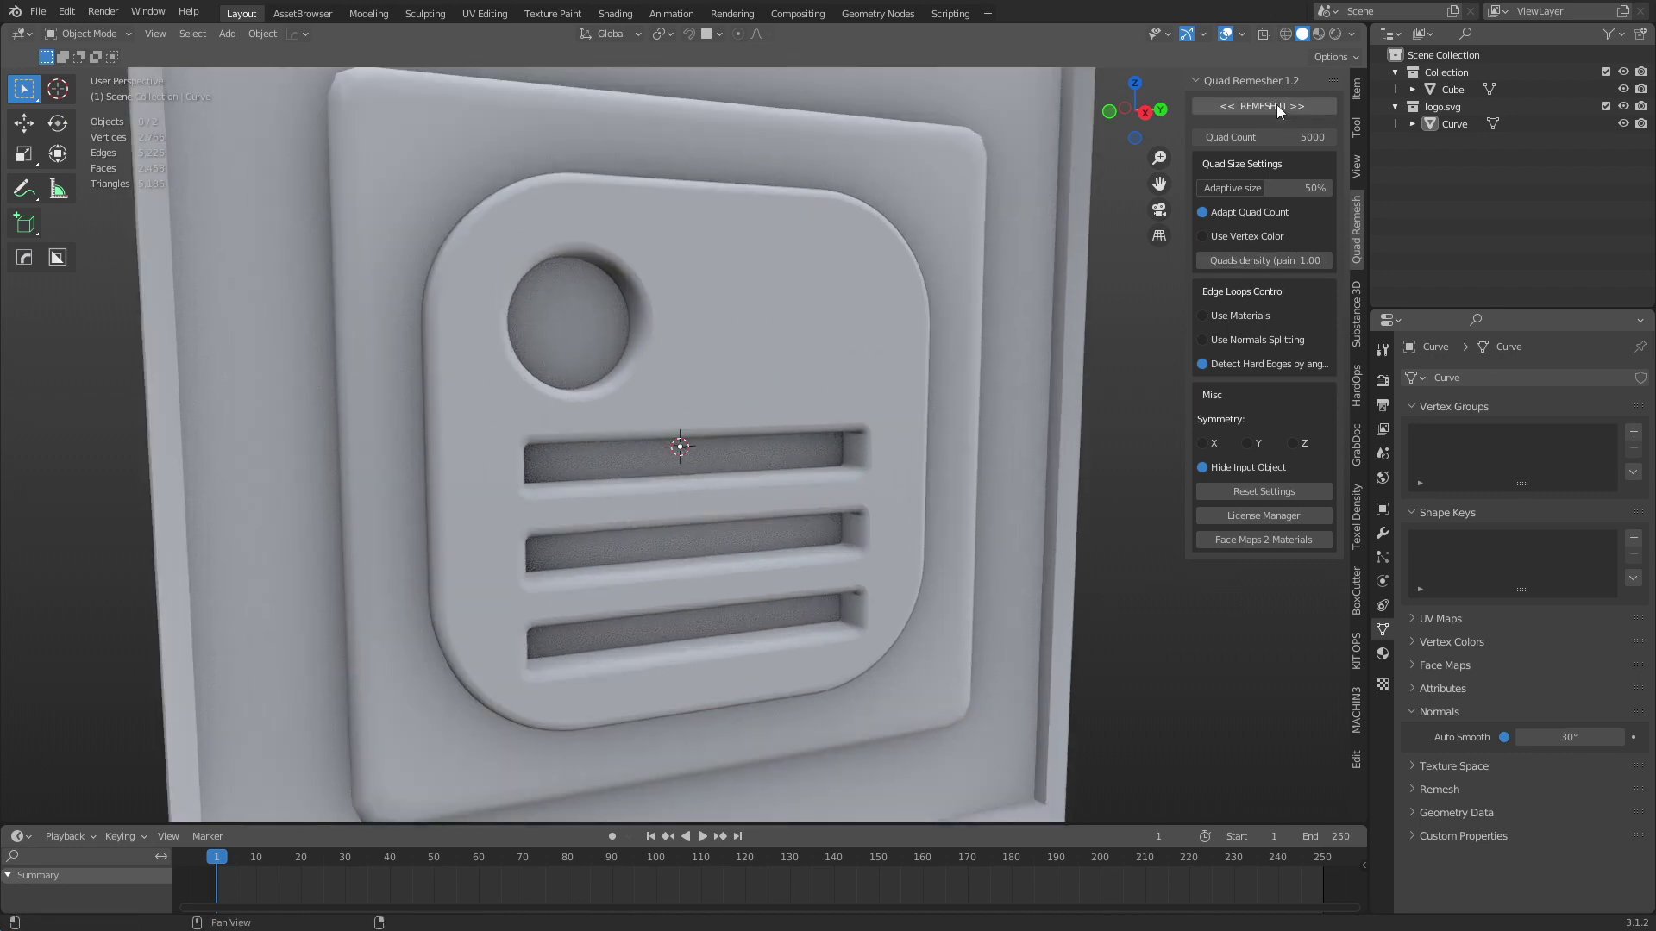
click(833, 390)
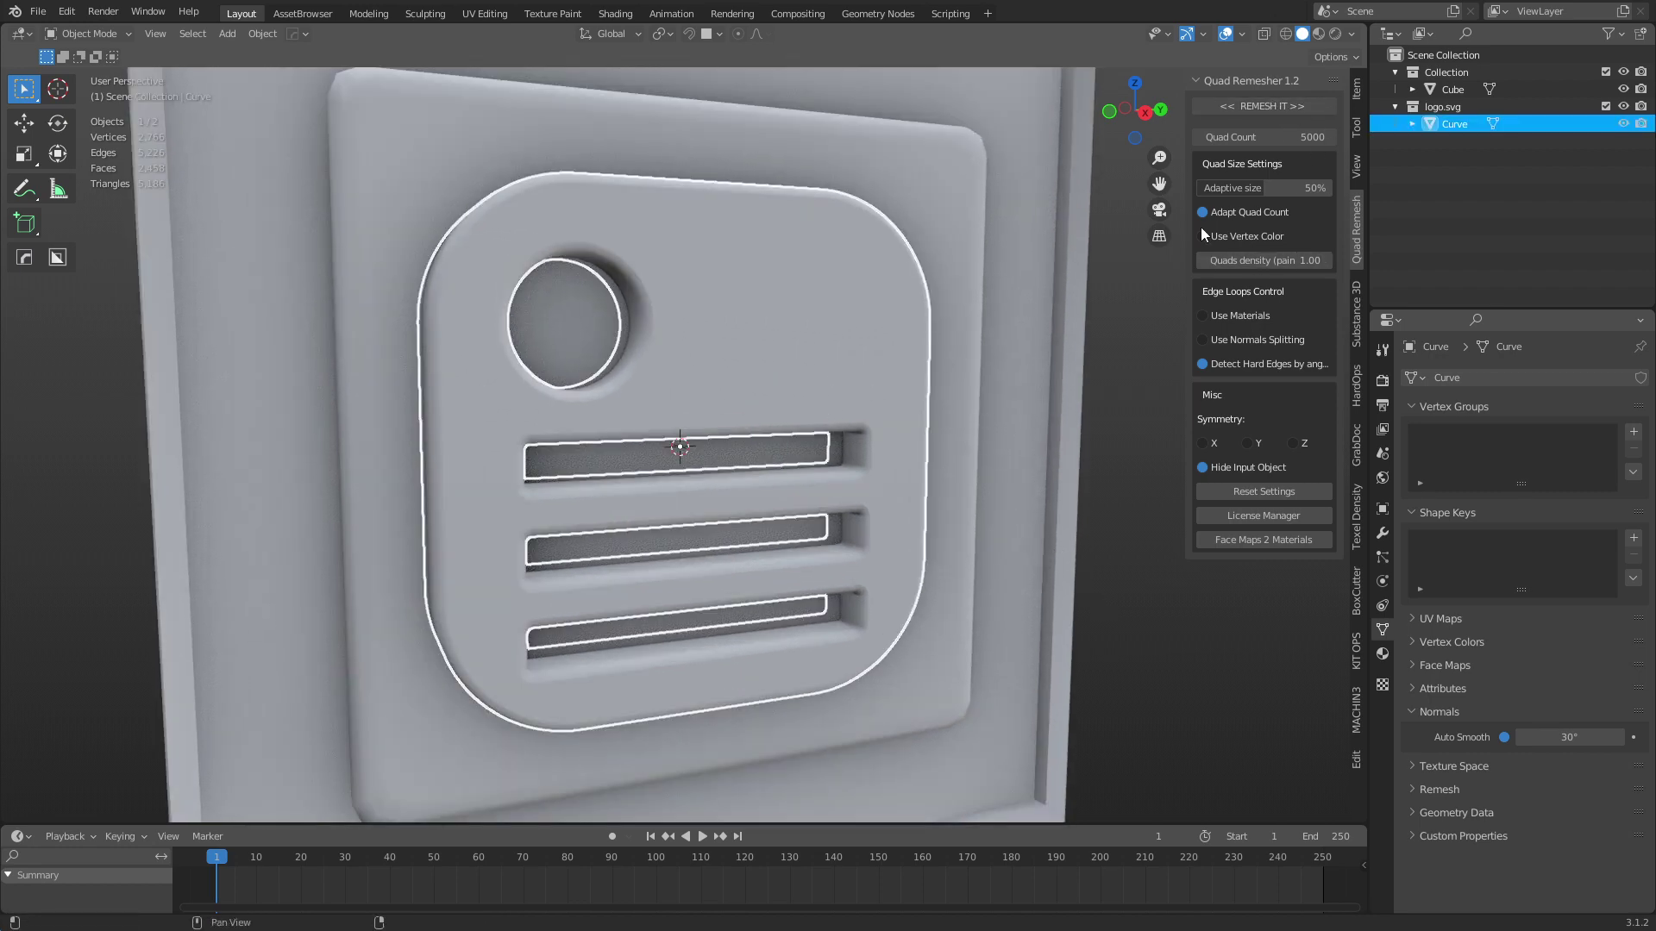
click(1263, 105)
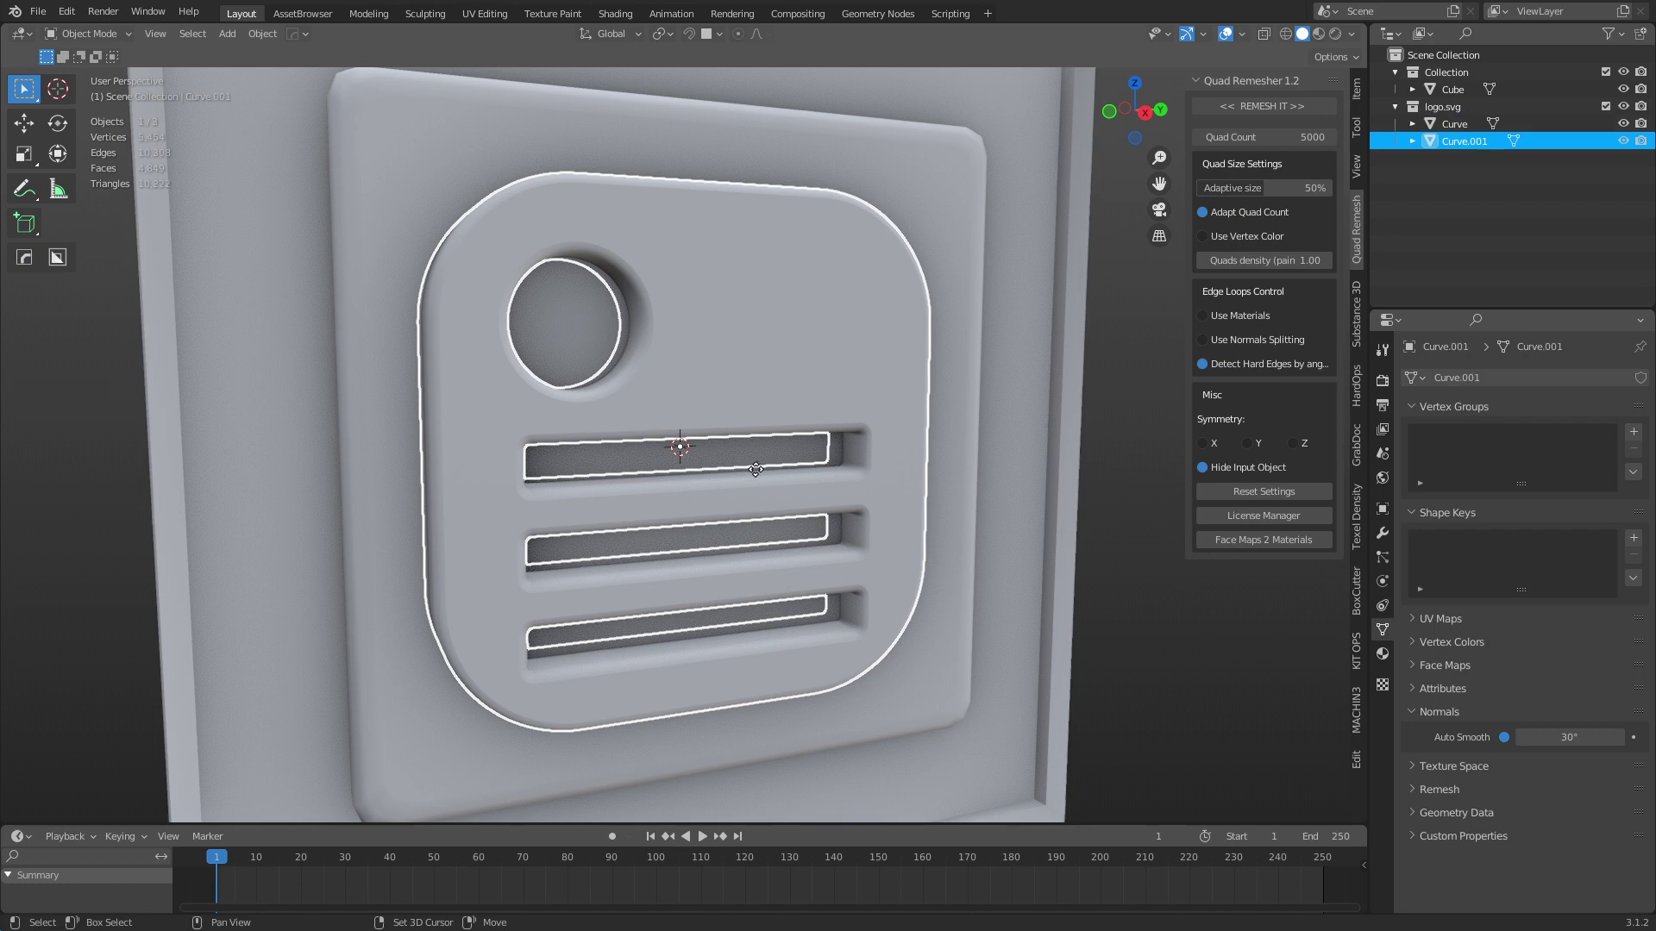
Step: Hide the first result Curve.001 and quad-remesh the original Curve again
right_click(851, 359)
key(h)
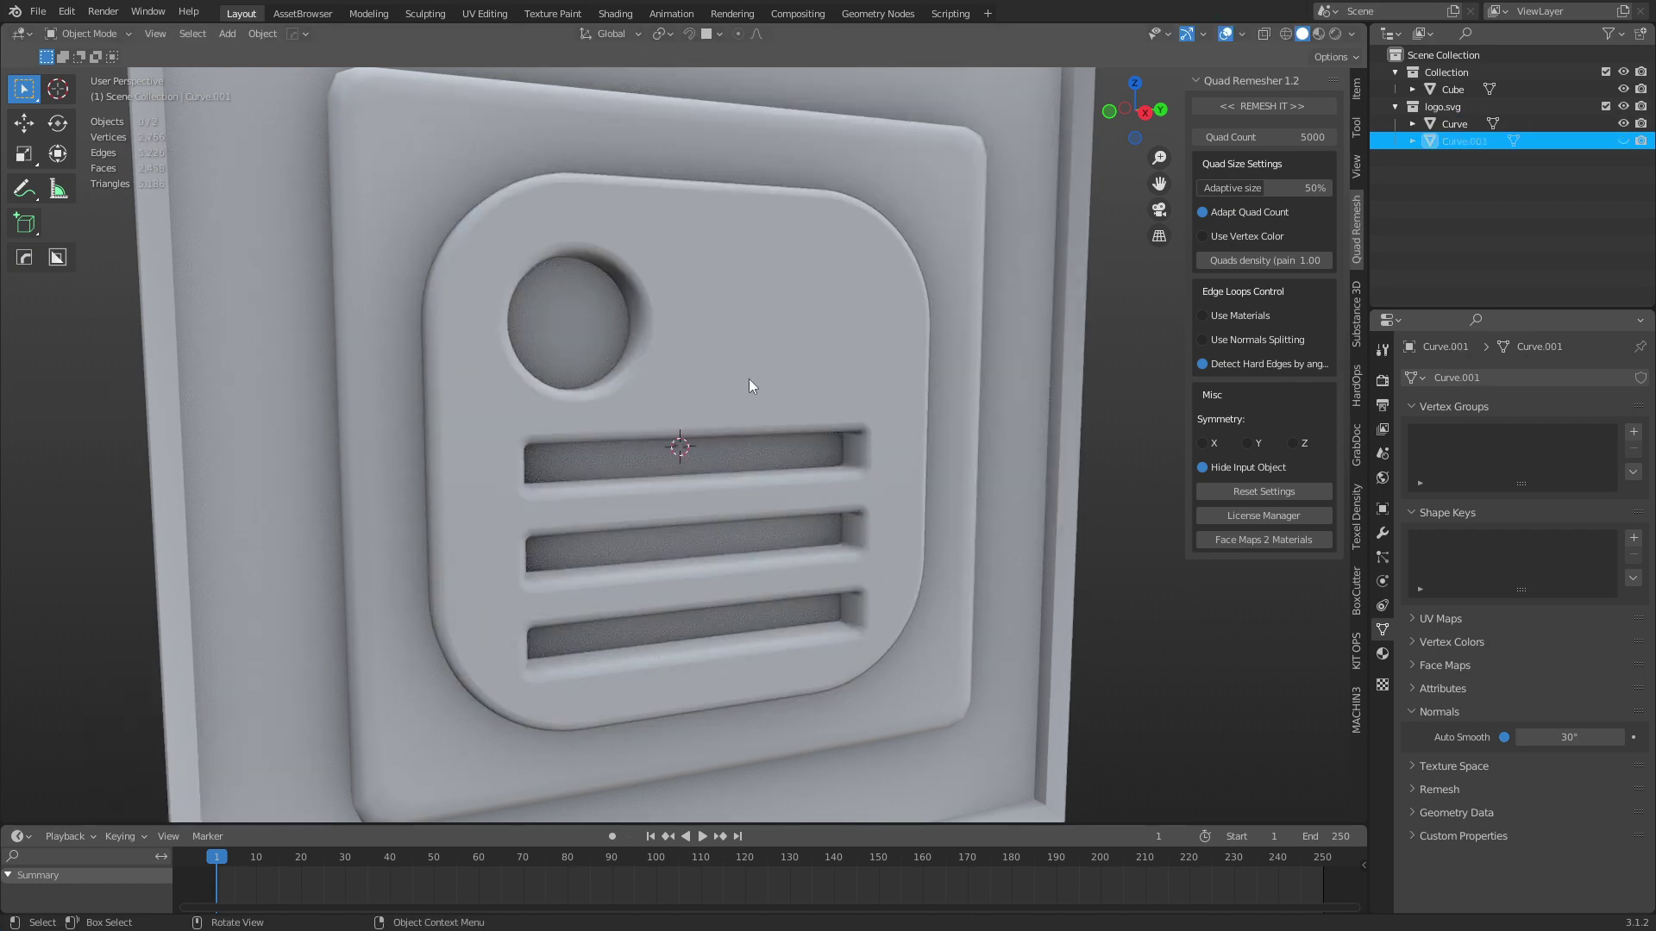
click(747, 379)
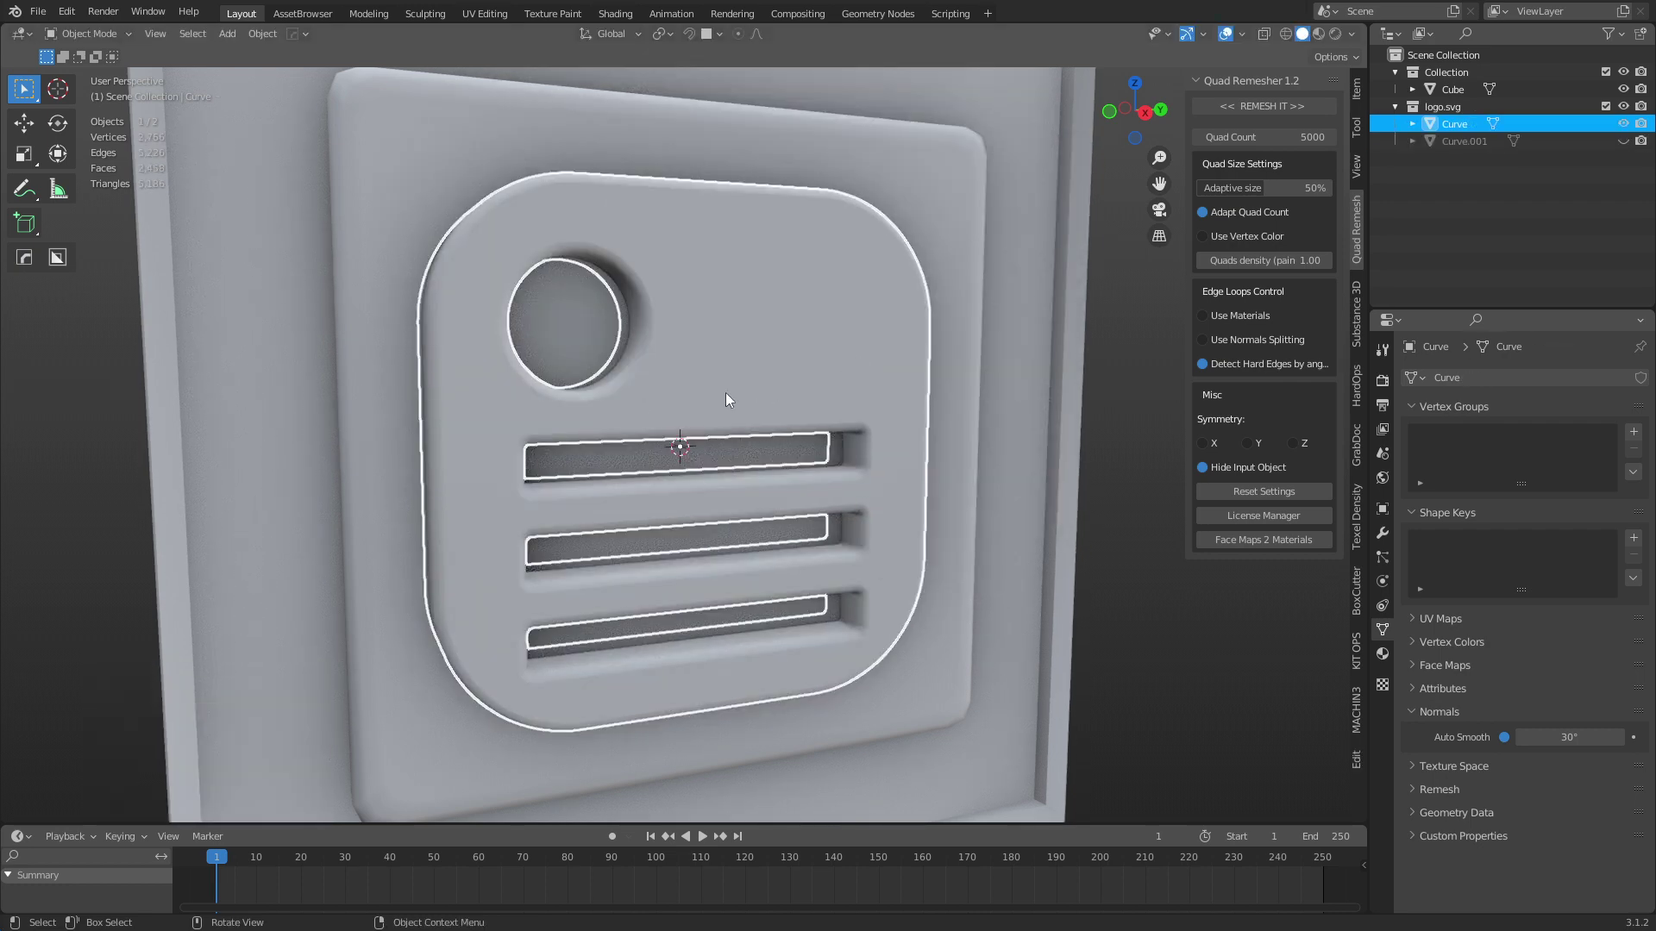
click(1262, 107)
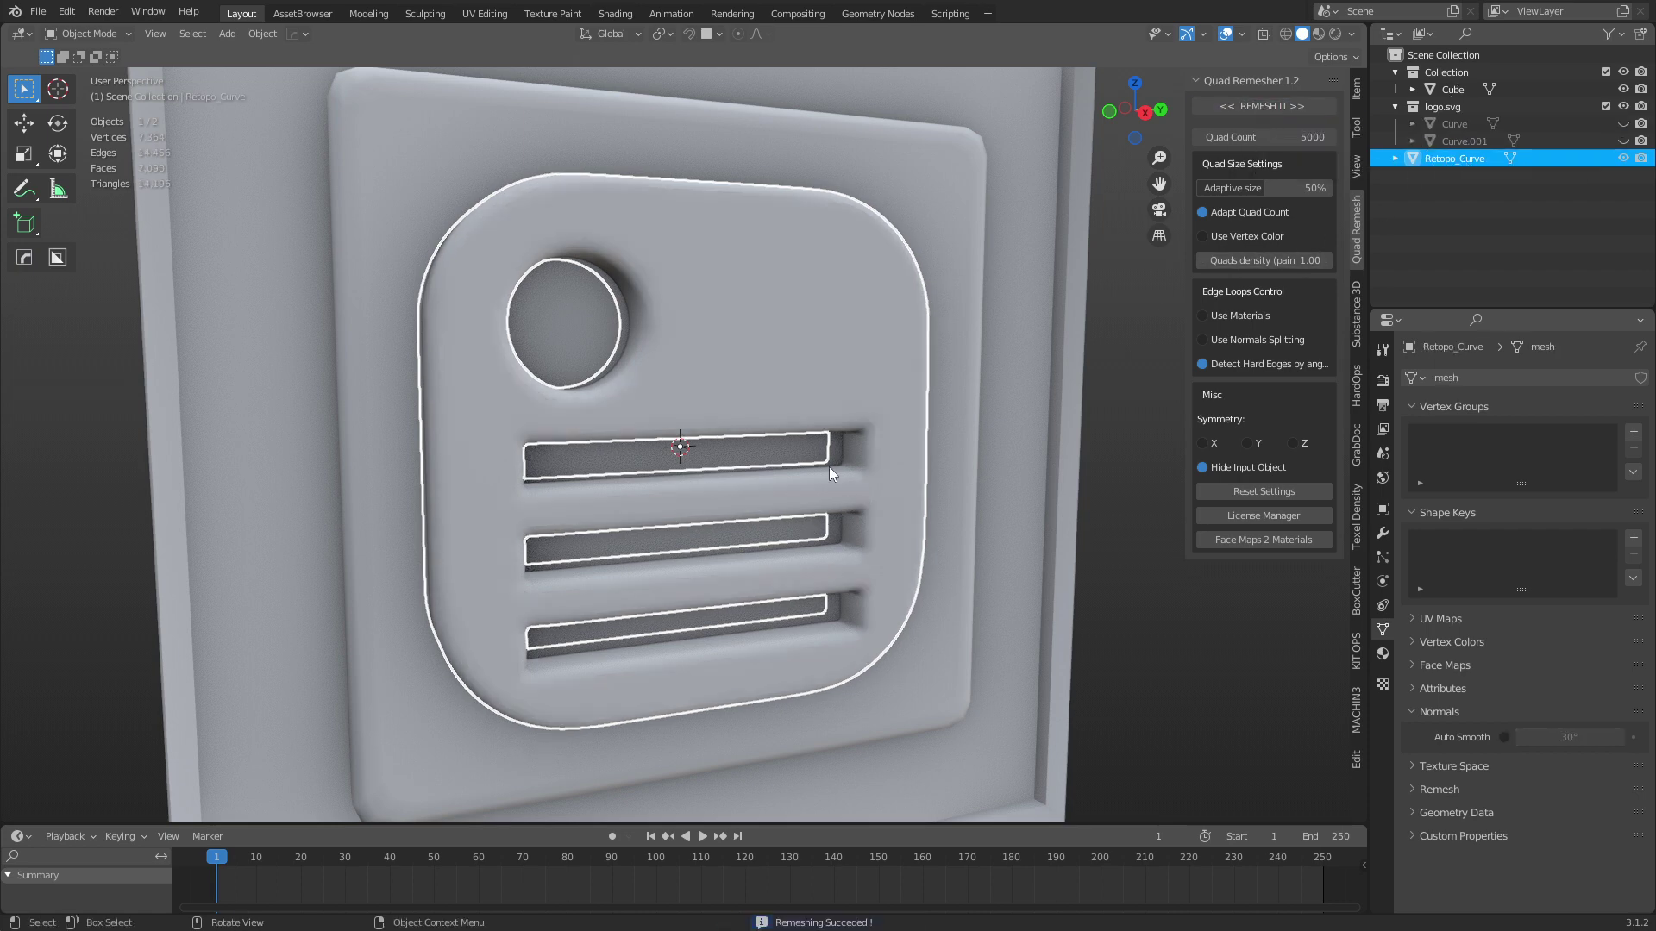
Step: Inspect the new all-quad Retopo_Curve mesh from an oblique angle and select it
middle_drag(712, 387, 612, 354)
scroll(654, 374, up, 2)
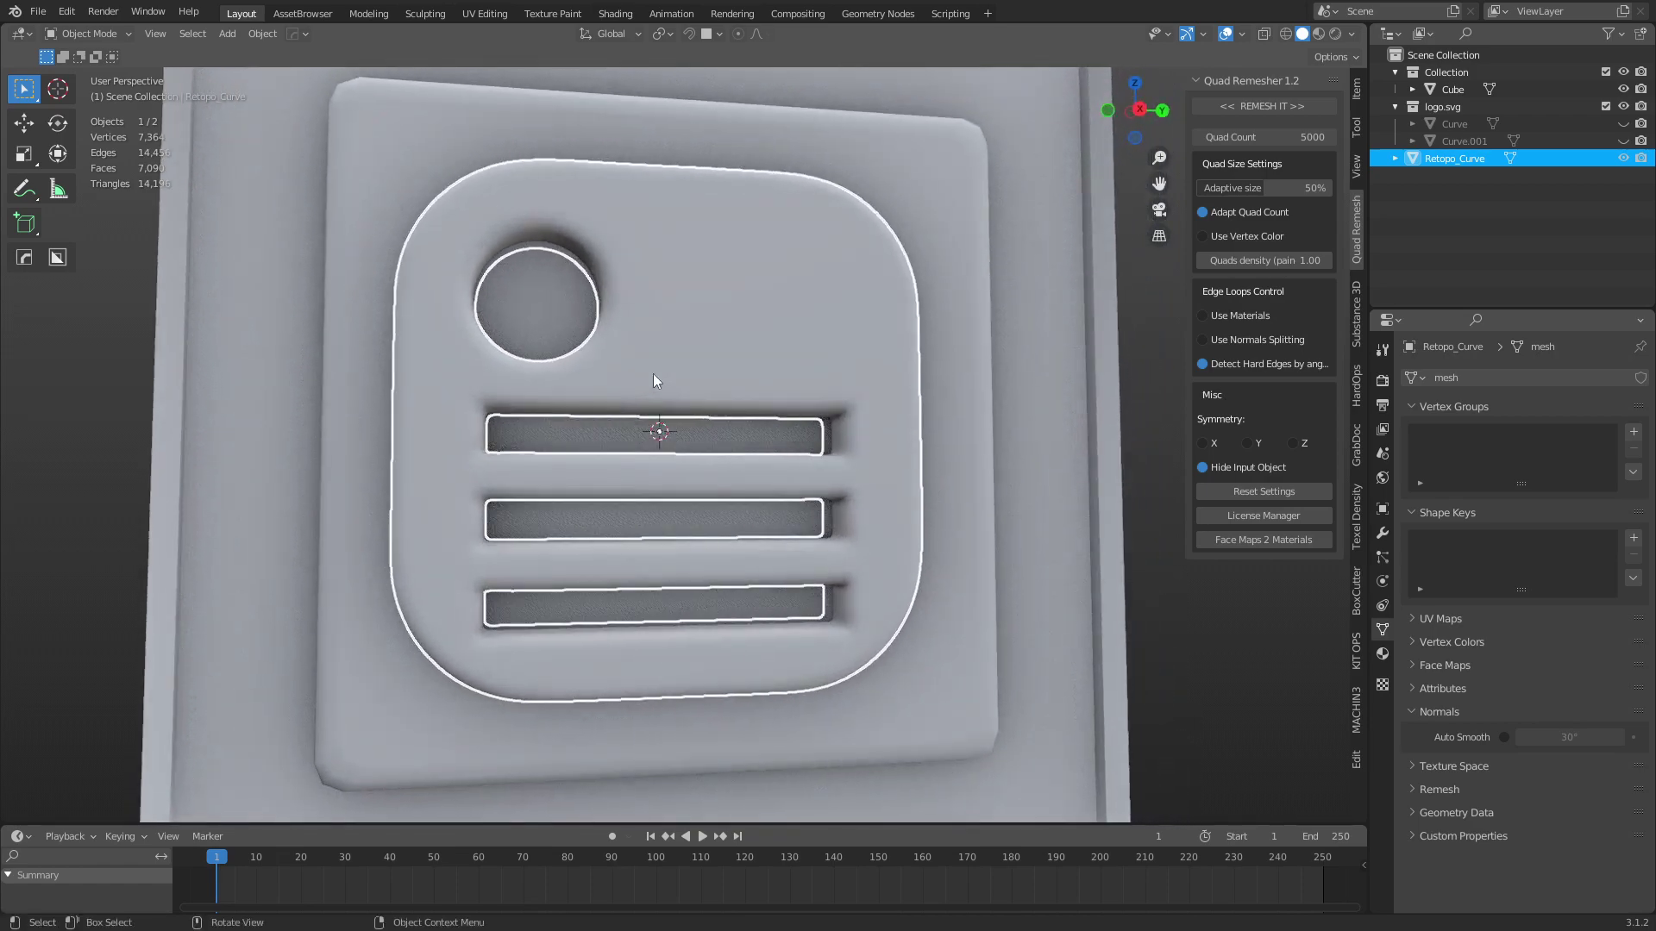
scroll(692, 432, up, 2)
middle_drag(691, 432, 876, 497)
click(1118, 580)
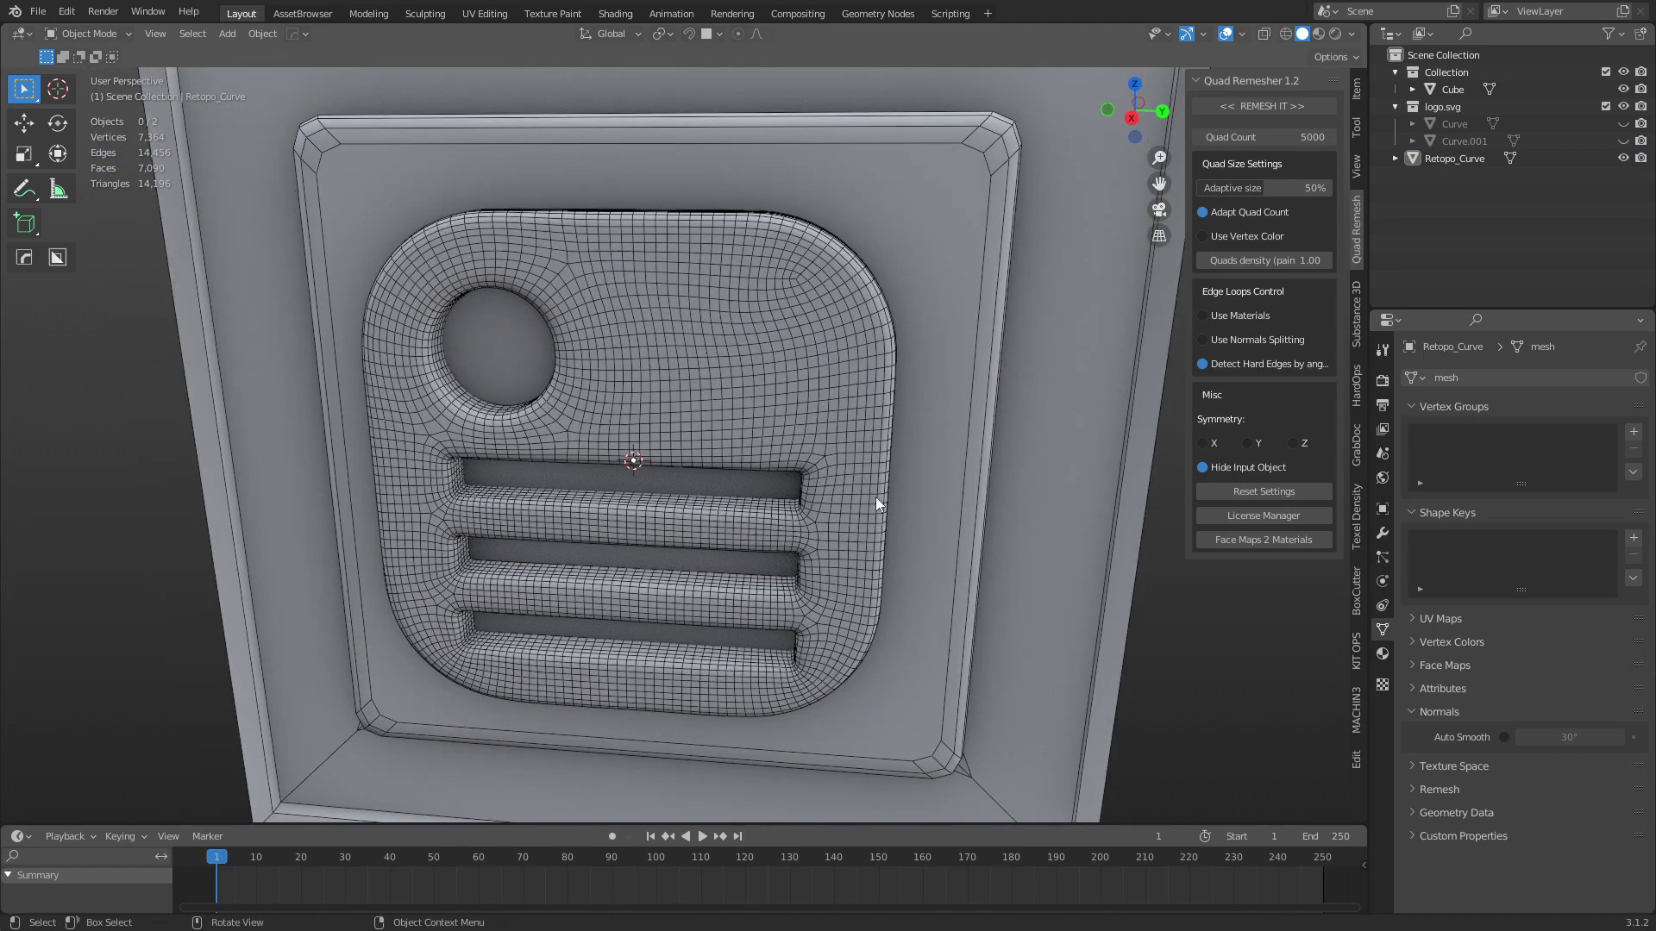
click(764, 452)
Step: Add a Subdivision Surface modifier to Retopo_Curve (viewport level 1, render 2)
click(1382, 533)
click(1490, 377)
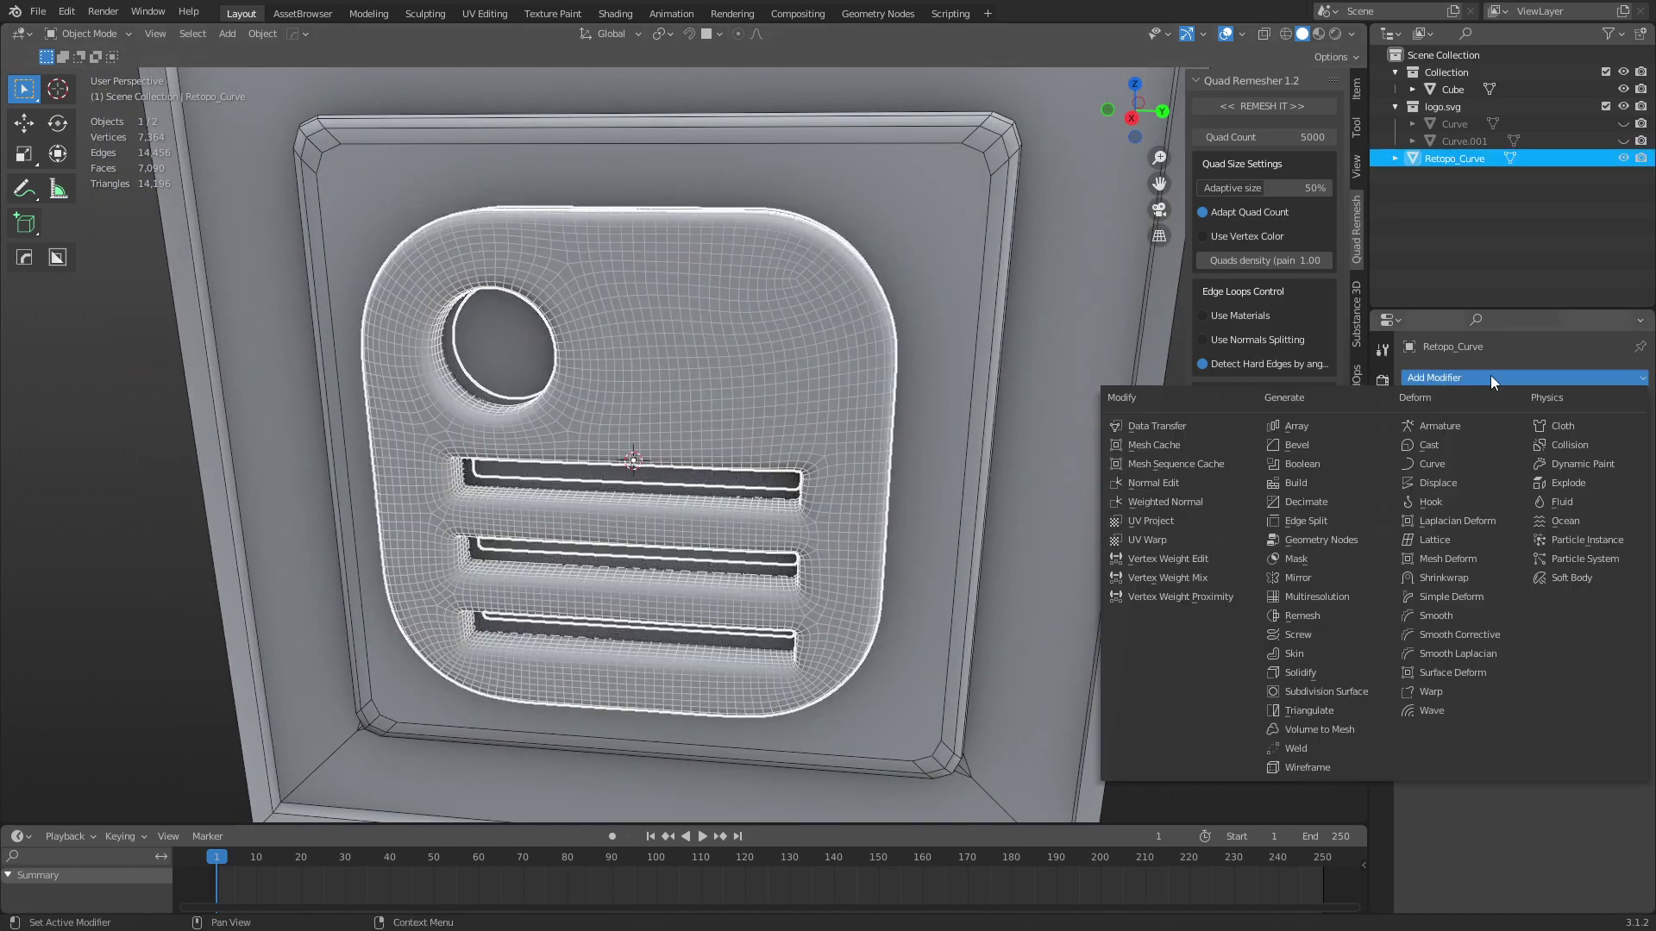
click(1349, 690)
key(ctrl+Tab)
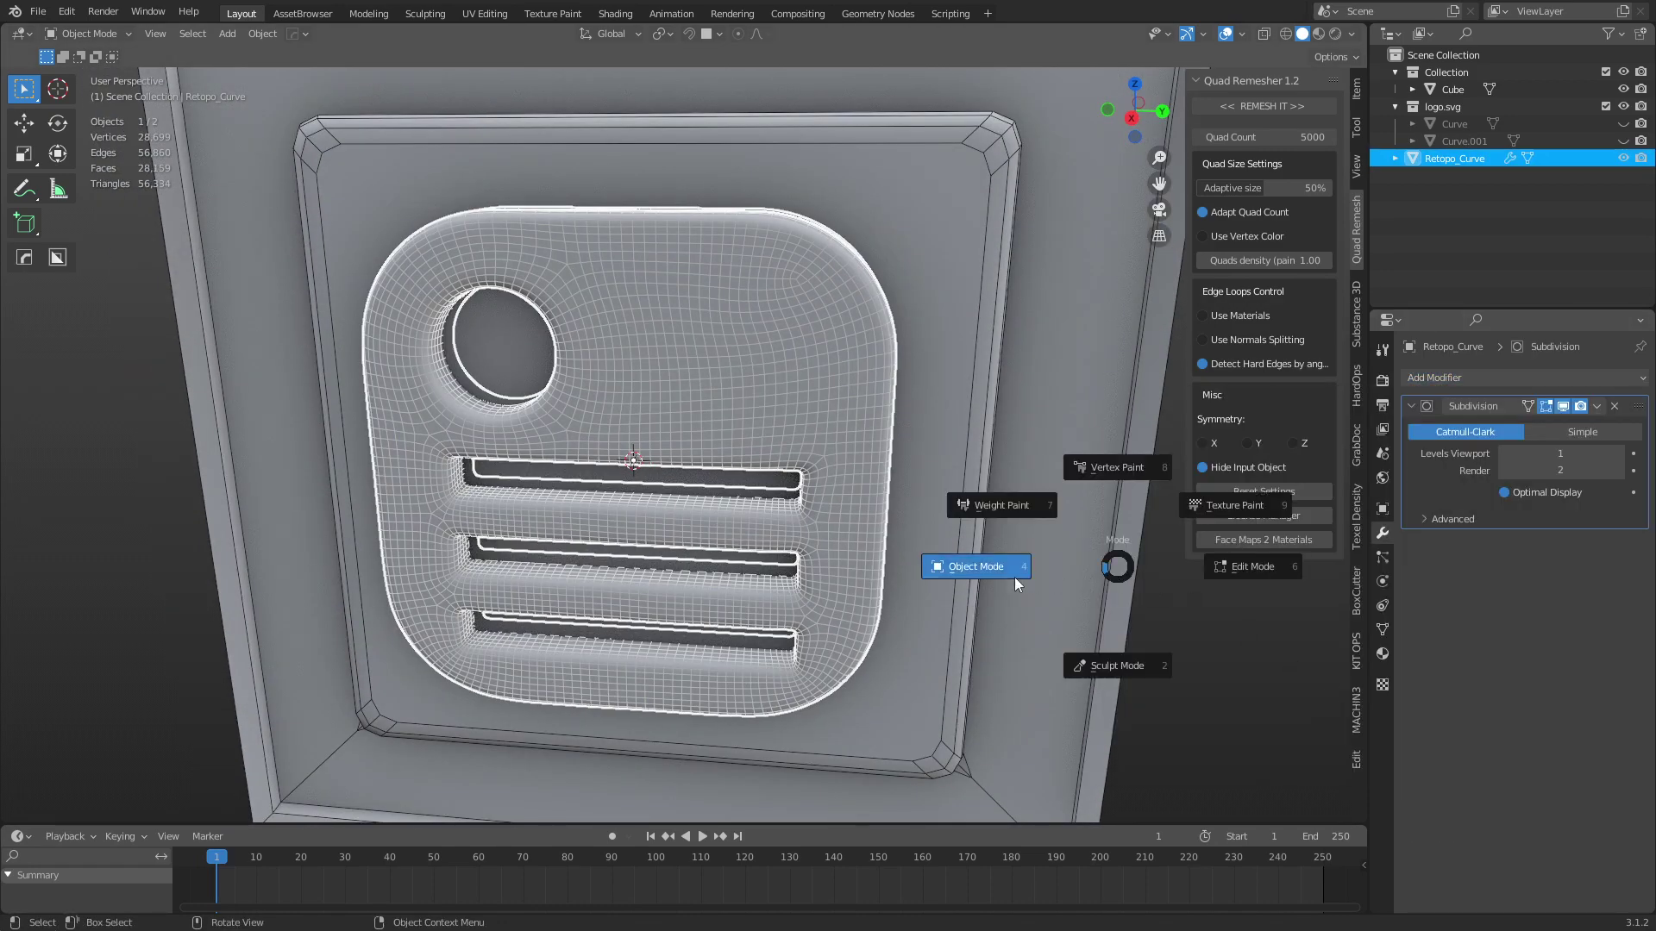
click(1075, 649)
middle_drag(1075, 649, 934, 521)
middle_drag(795, 448, 873, 521)
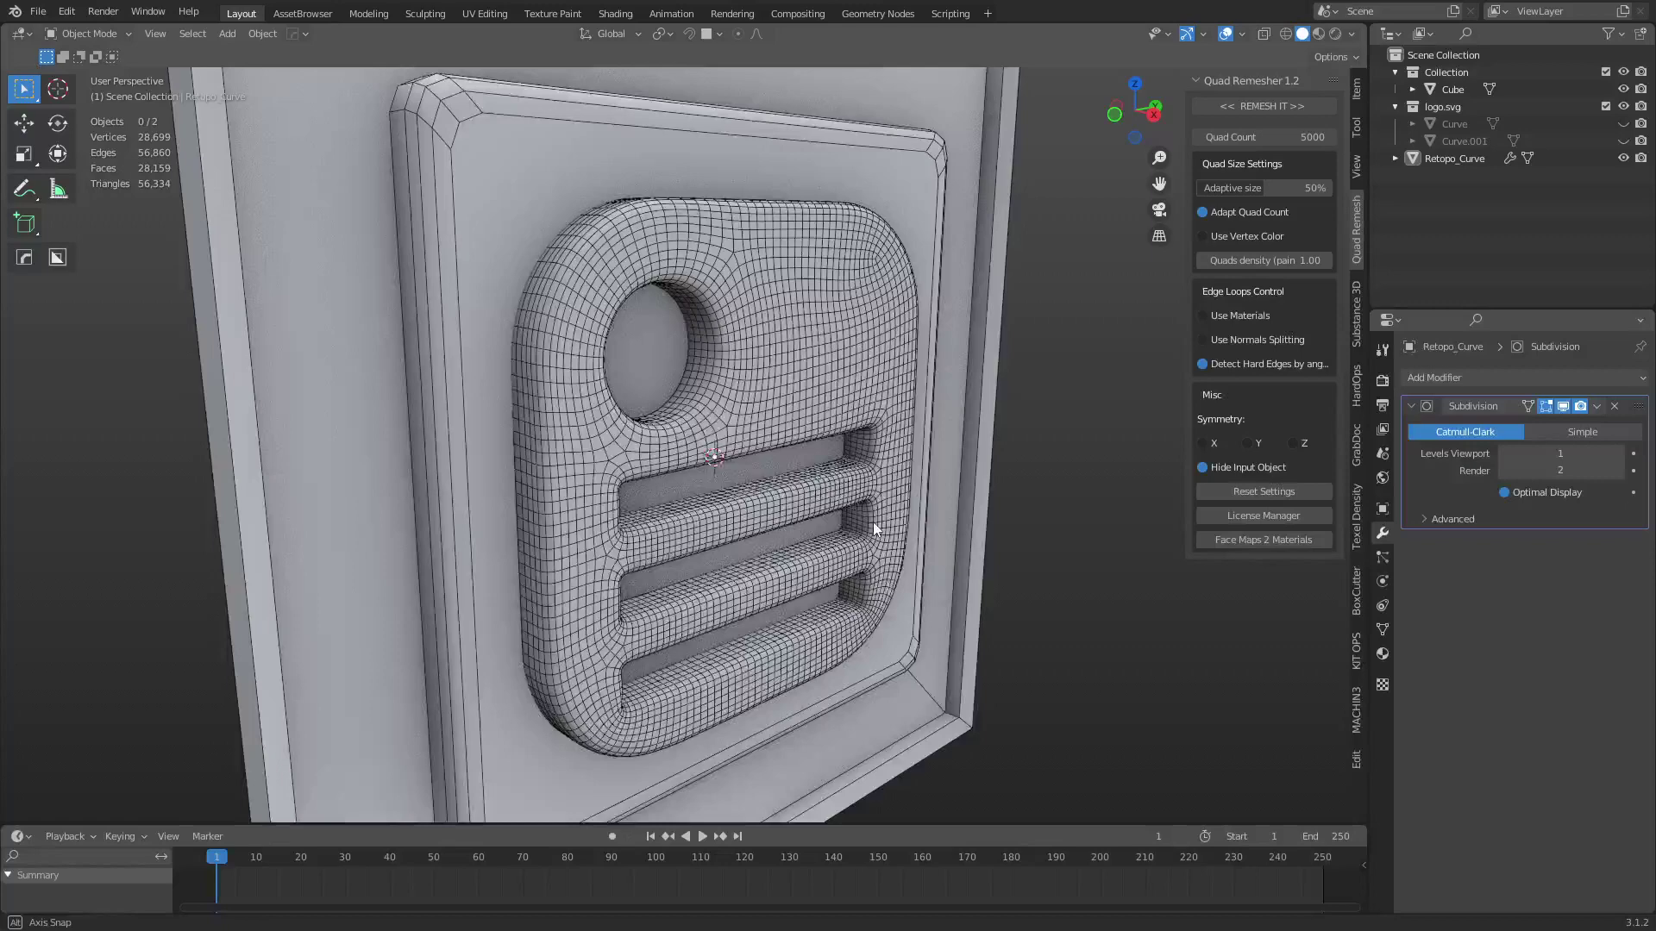
key(ctrl+Tab)
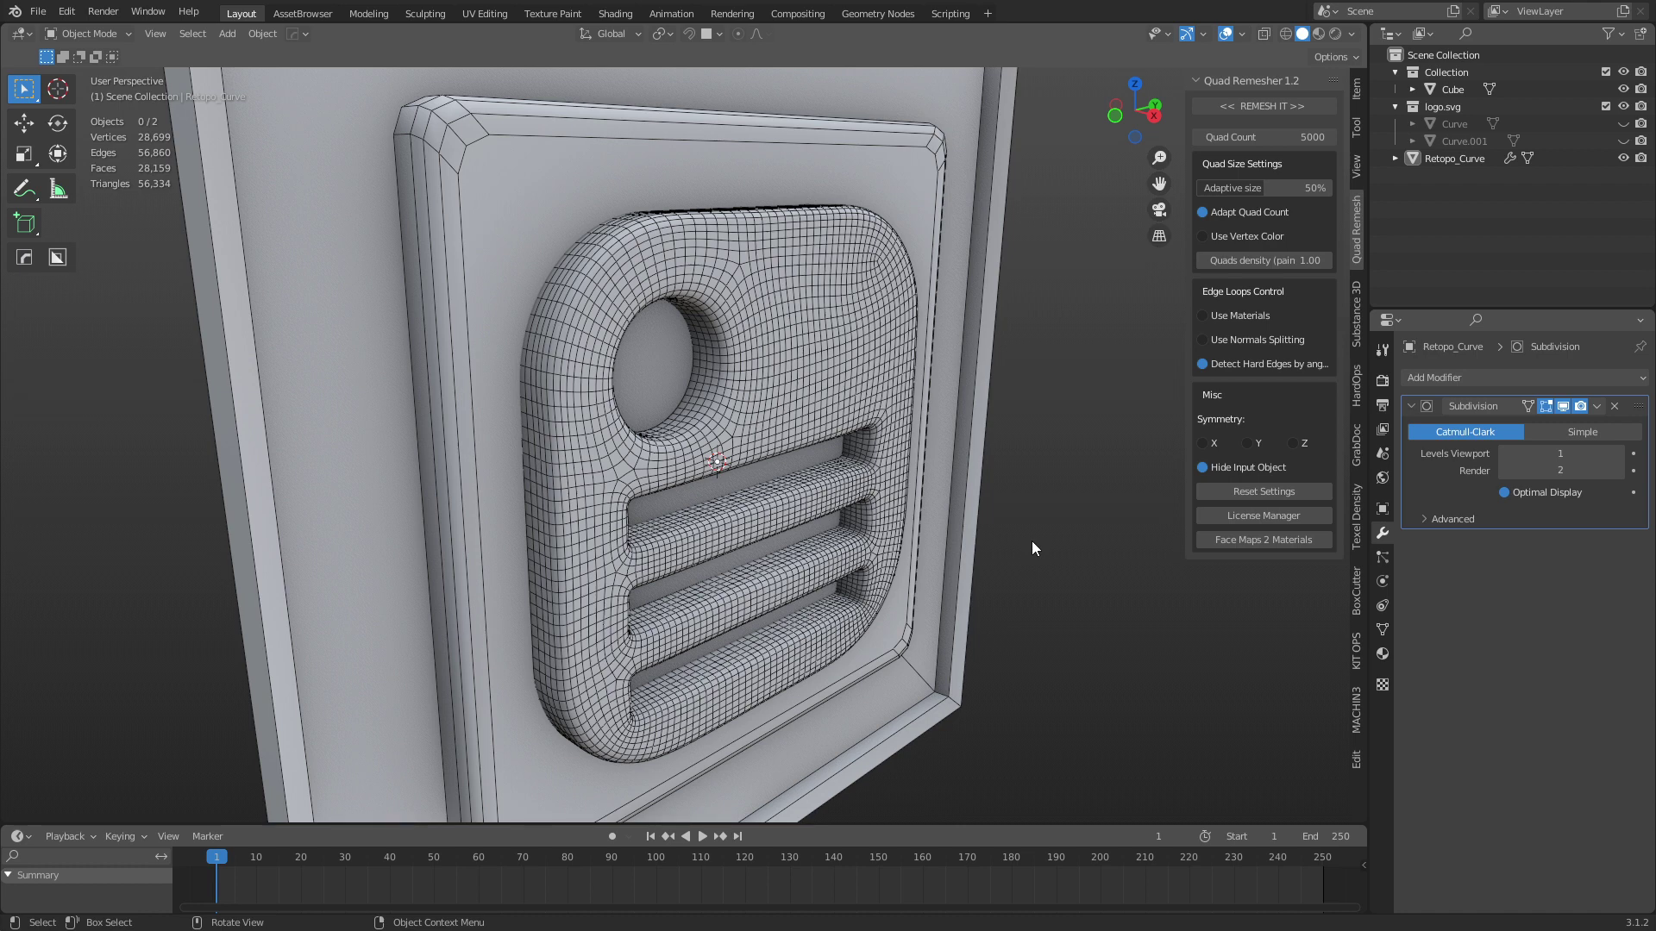
Step: Switch to Material Preview shading and view the metallic logo panel from an angled side view
click(1317, 38)
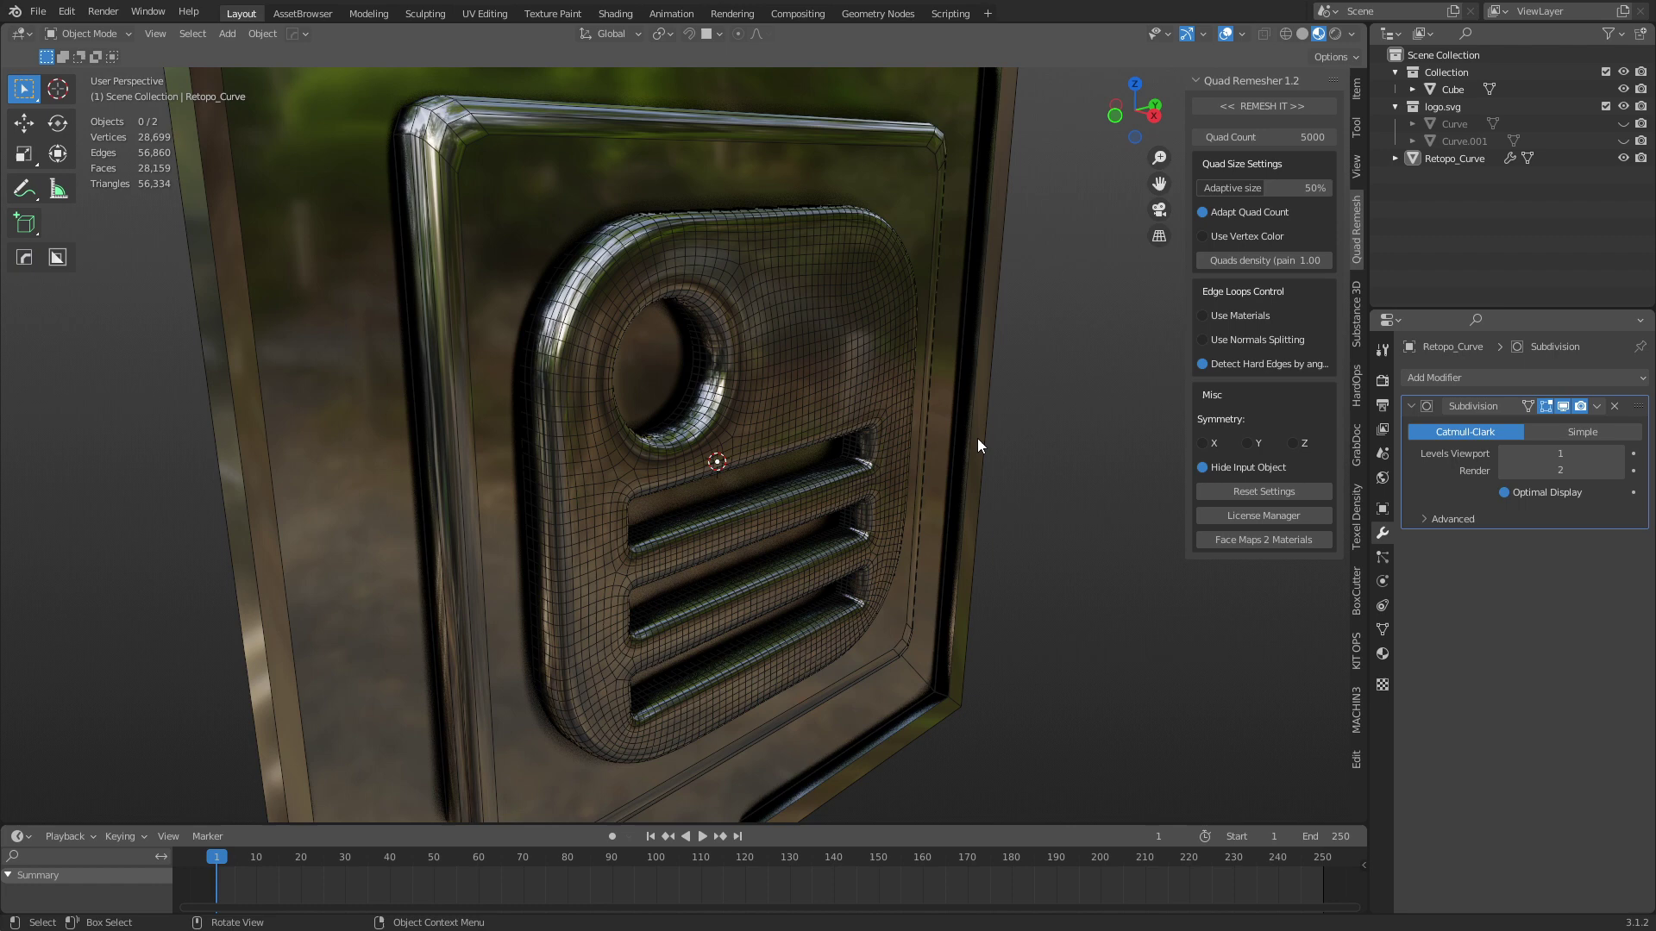
key(grave)
click(1065, 500)
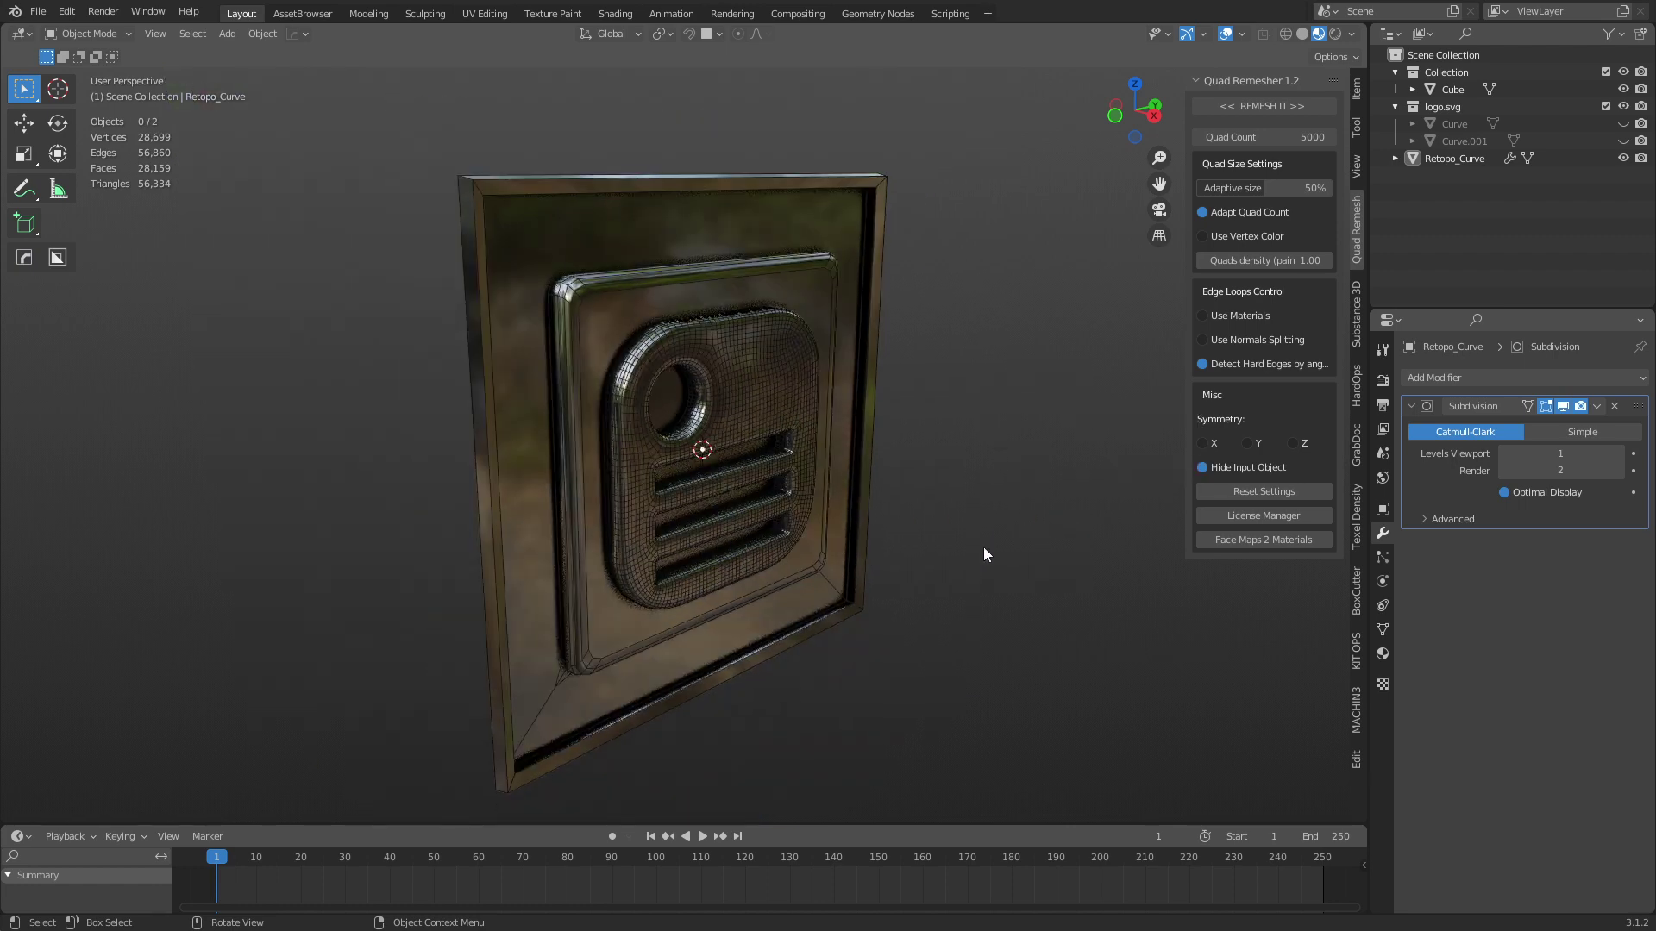
middle_drag(766, 547, 810, 518)
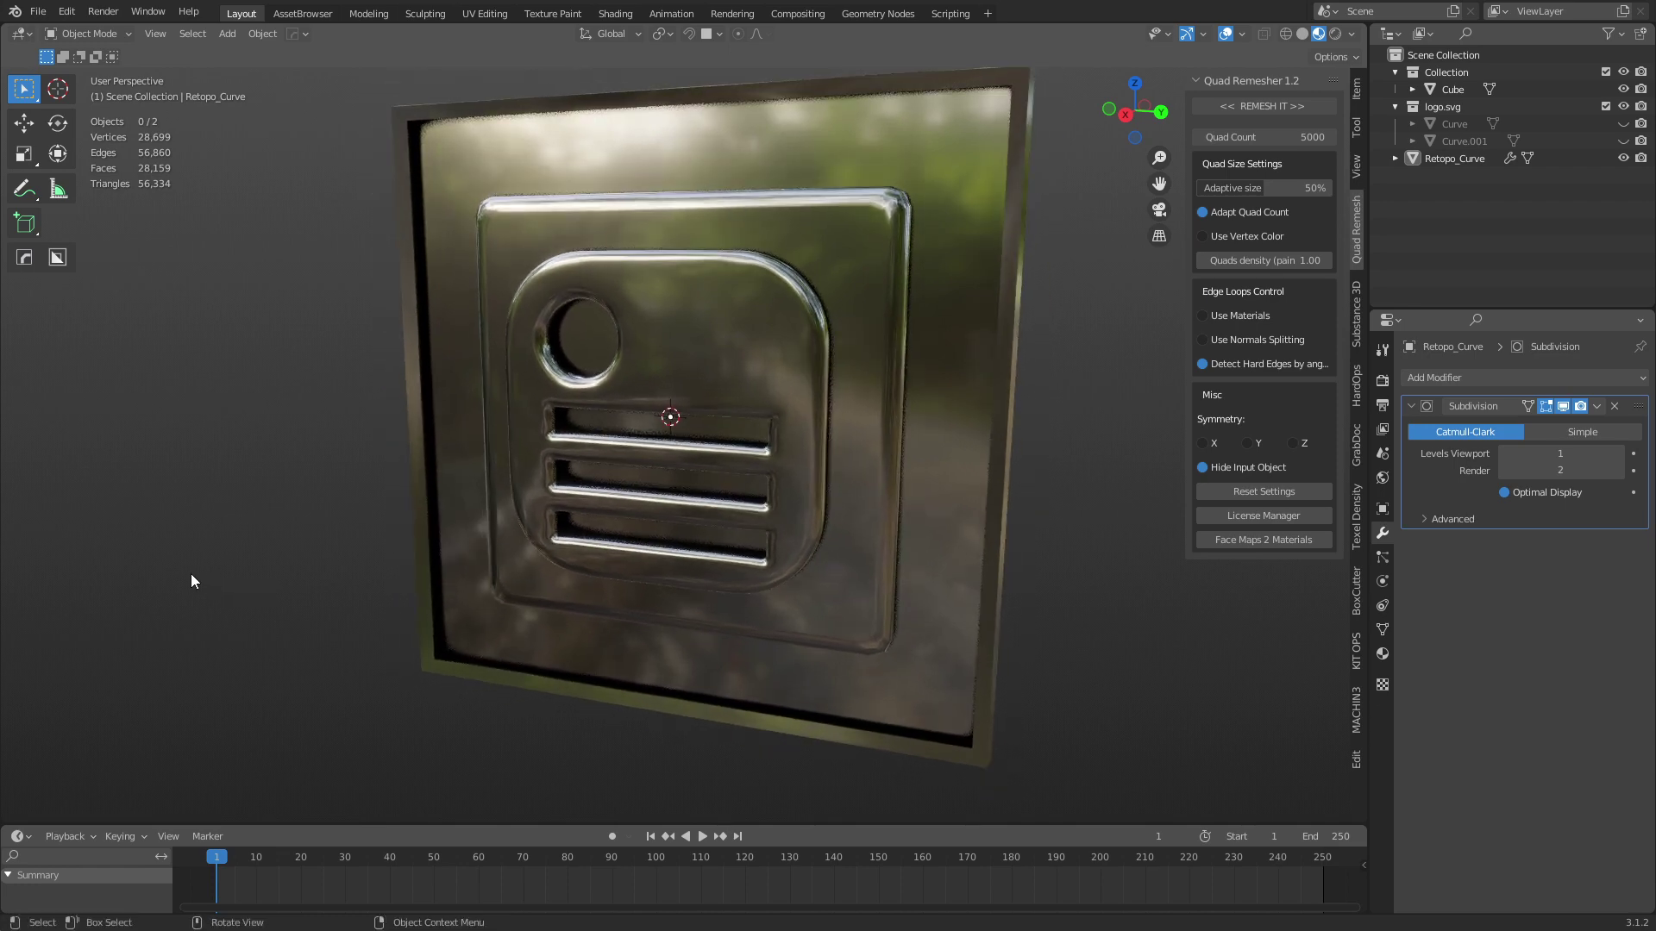